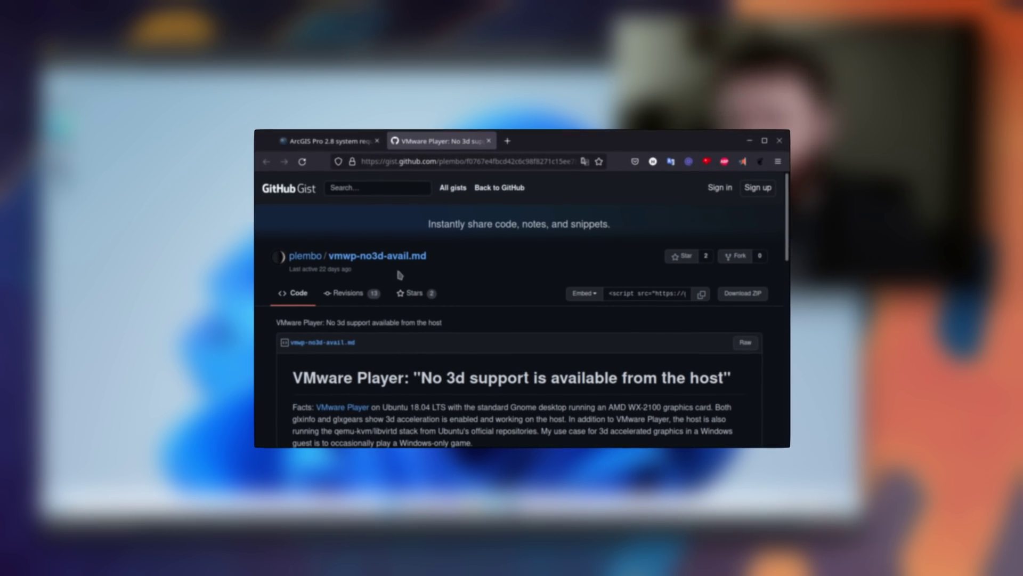
Scroll the 3D-support gist to its NOTES section and highlight the first note.
scroll(482, 319, "down", 10)
scroll(478, 313, "down", 10)
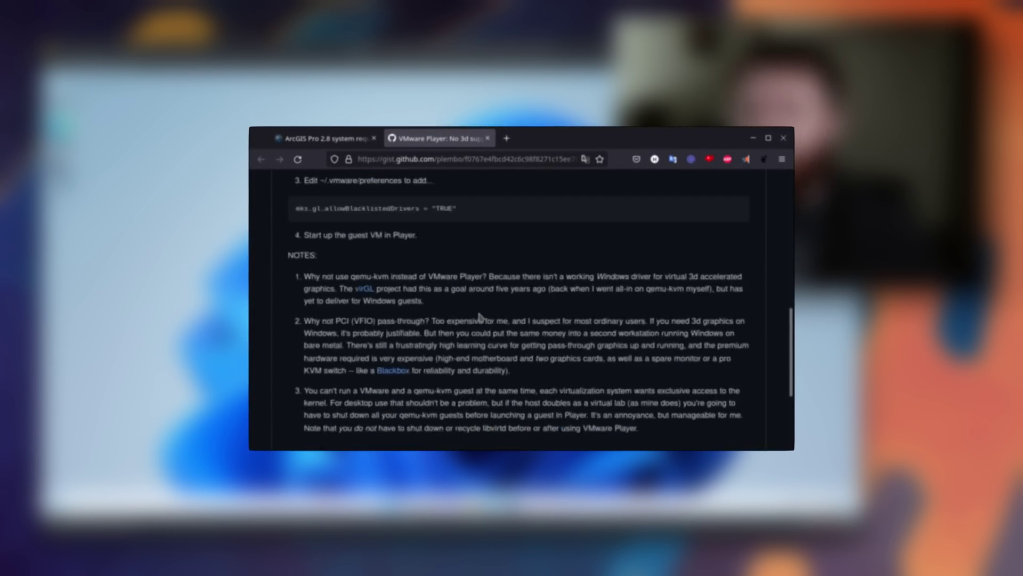
scroll(477, 310, "up", 6)
left_click_drag(441, 303, 284, 253)
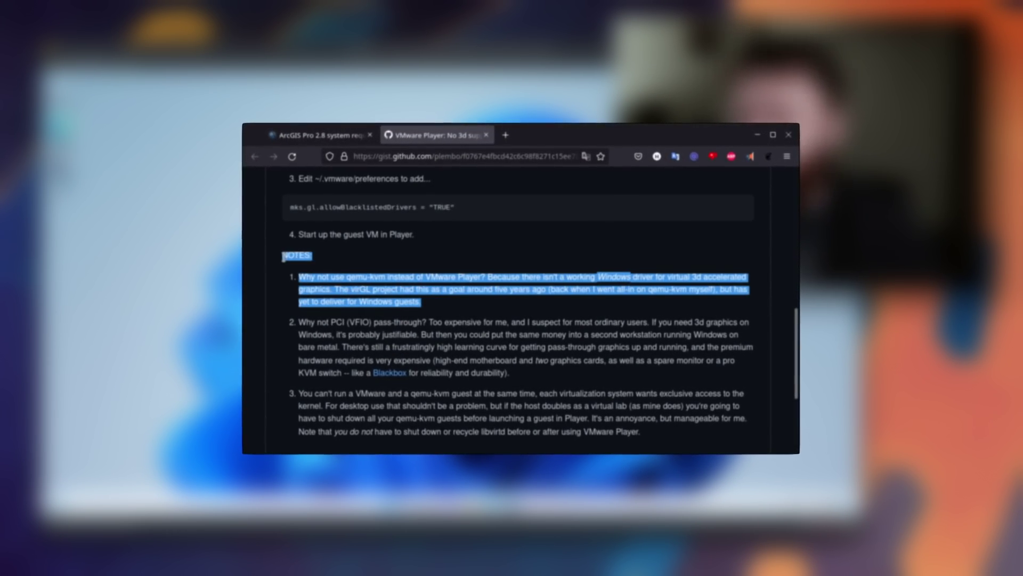
left_click(502, 301)
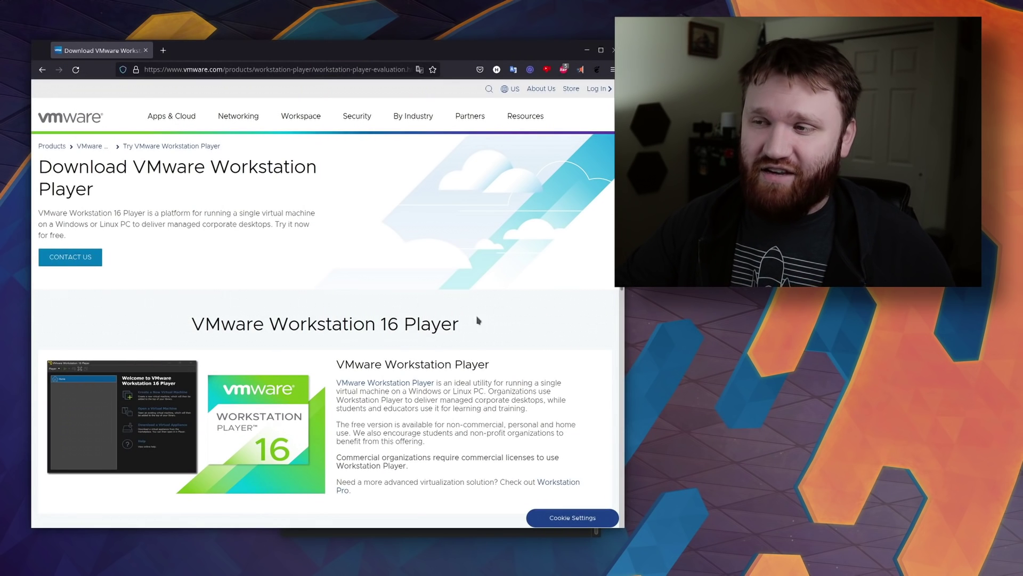
Start the Workstation 16.0 Player for Linux download, then cancel the bundle download.
left_click_drag(478, 320, 190, 304)
left_click(364, 325)
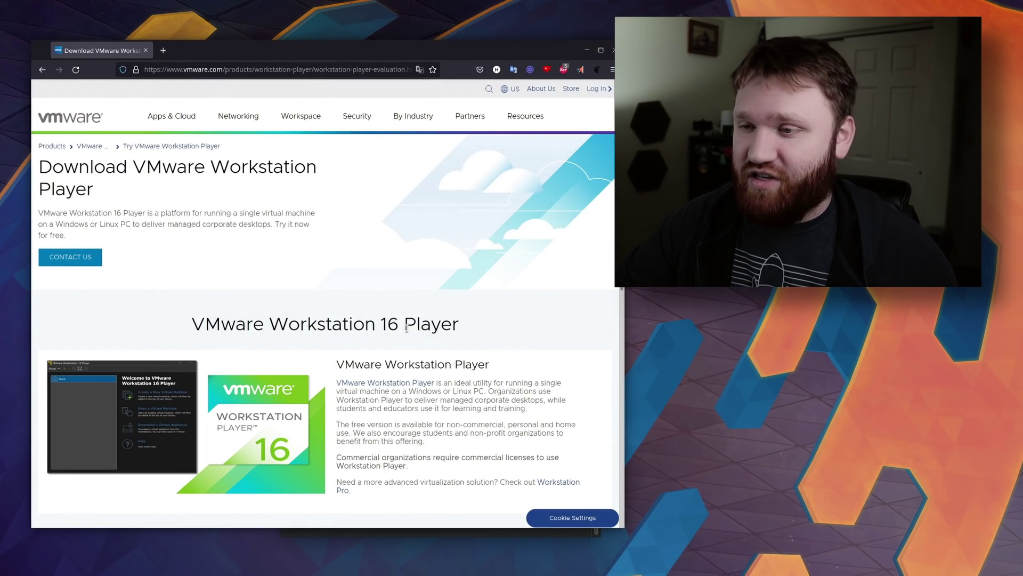
scroll(408, 332, "down", 4)
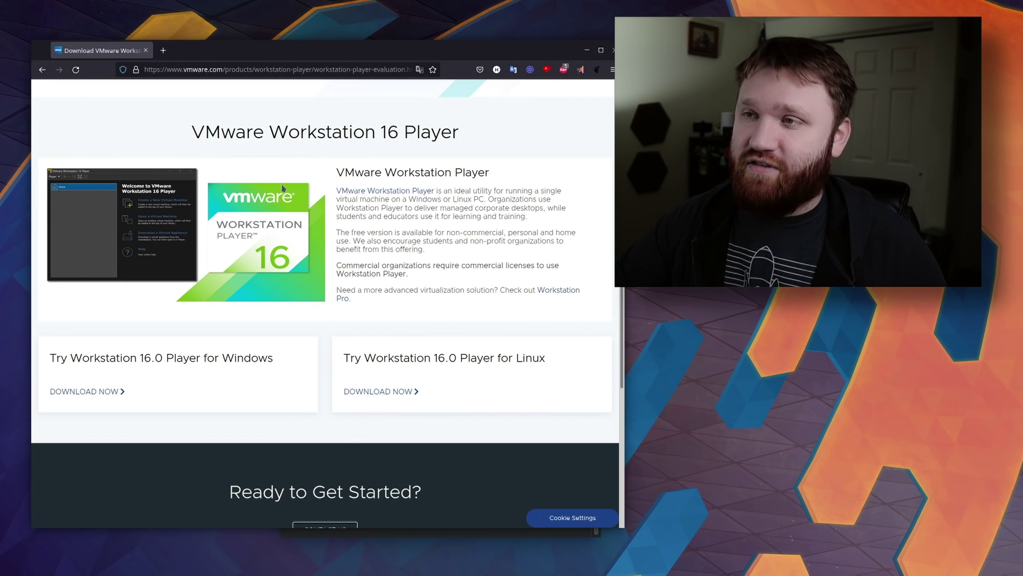
scroll(282, 192, "up", 2)
scroll(298, 267, "down", 3)
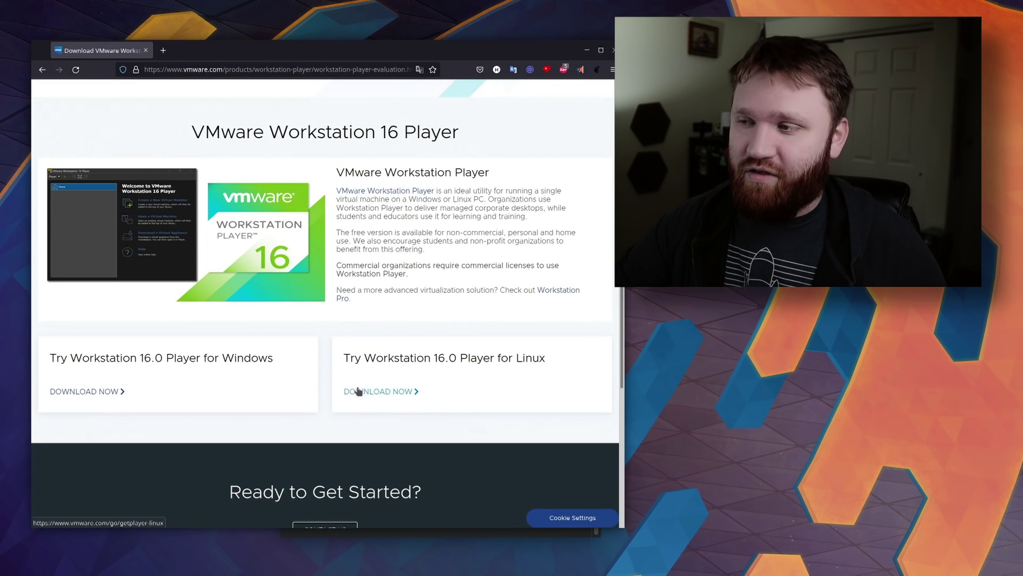
left_click(358, 392)
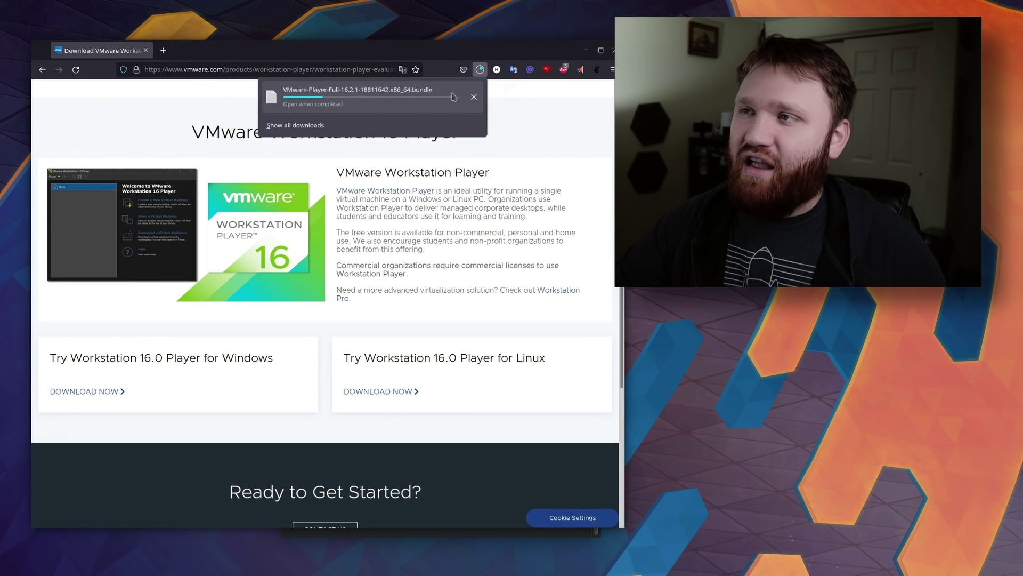
left_click(474, 98)
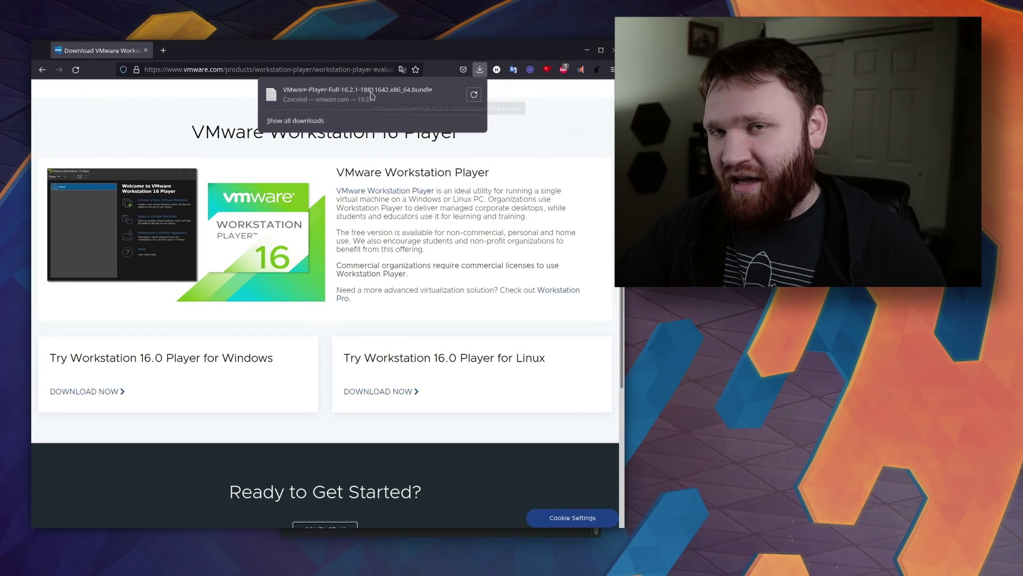
Minimize Firefox, move Konsole to the upper left and enlarge its font.
left_click(595, 54)
left_click(592, 51)
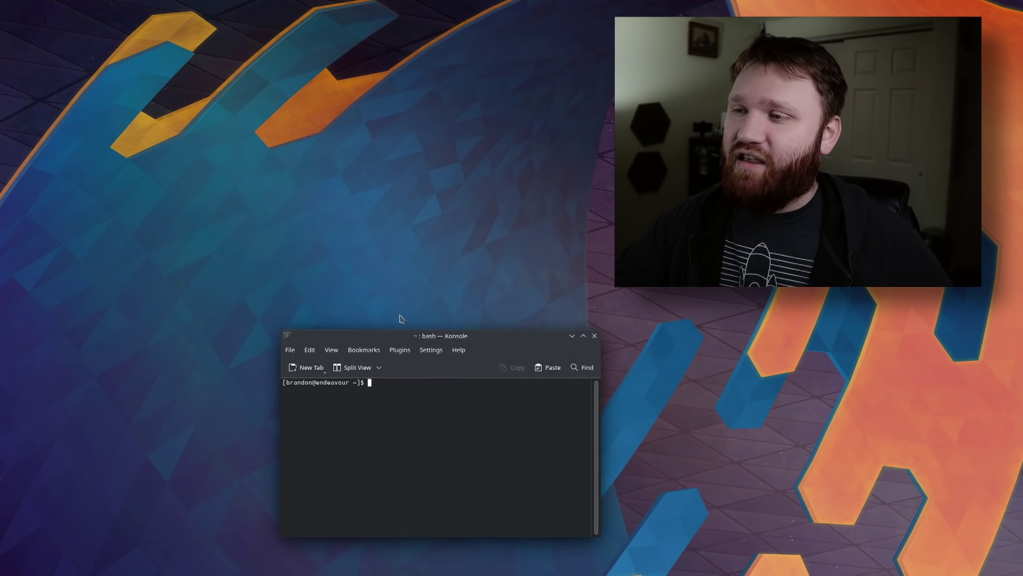
left_click_drag(406, 337, 257, 130)
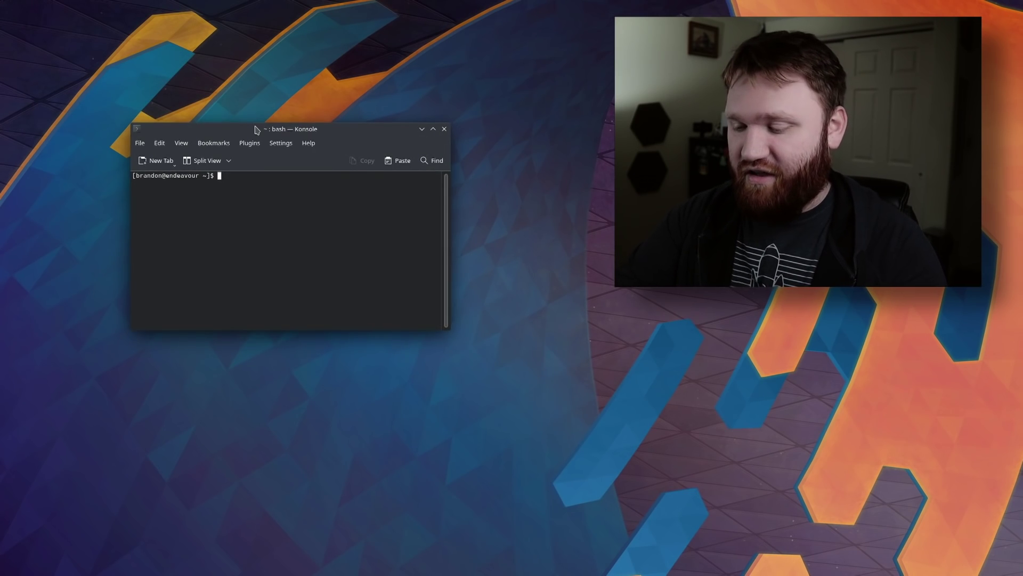
key("ctrl+plus")
key("ctrl+plus")
key("ctrl+plus")
key("ctrl+plus")
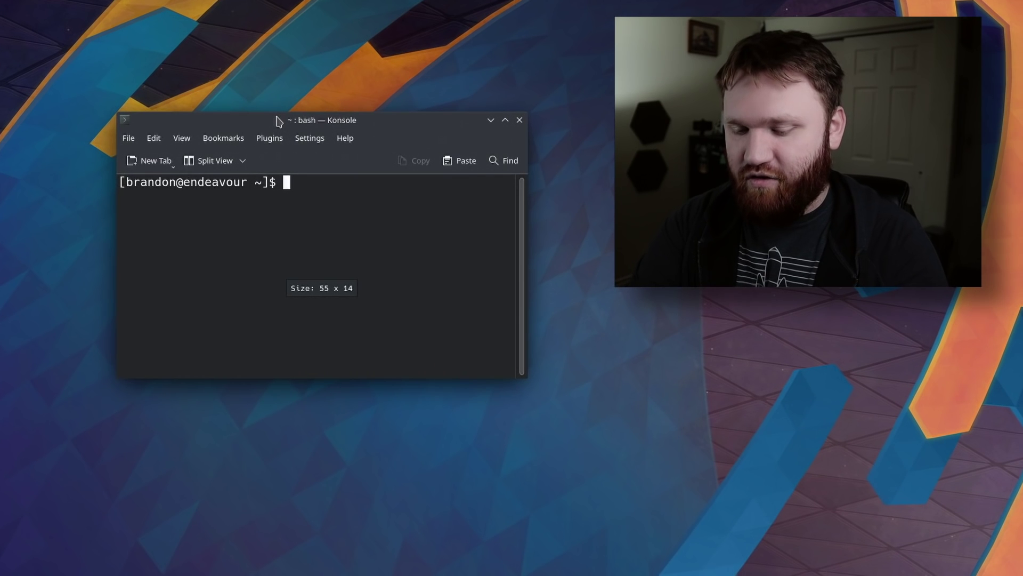
Run `yay vmware`, check the installed vmware-workstation 16.2.1-4 line, and close Konsole.
type("yay vmware")
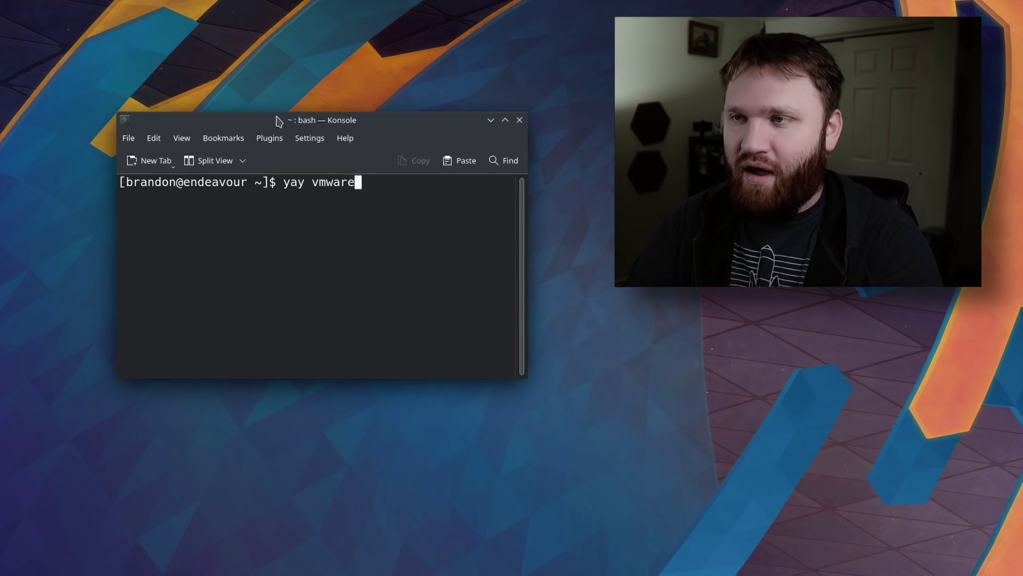
key("Return")
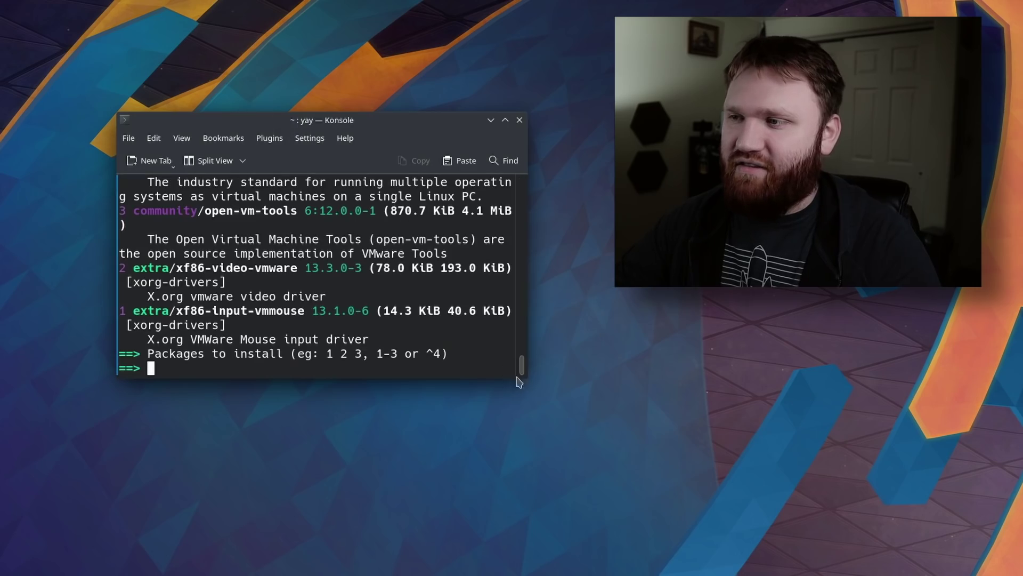
left_click_drag(527, 377, 842, 575)
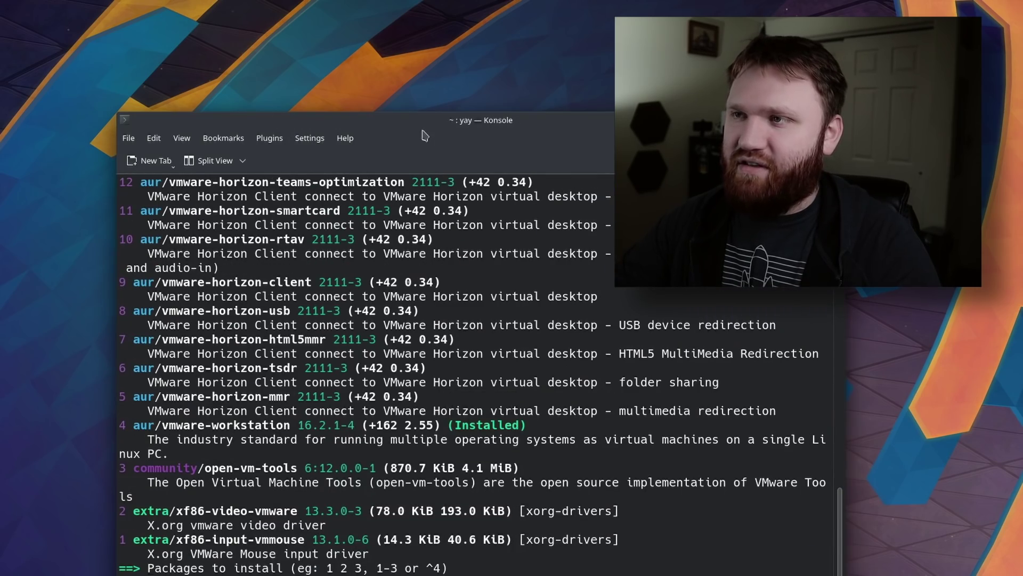
left_click_drag(424, 137, 342, 78)
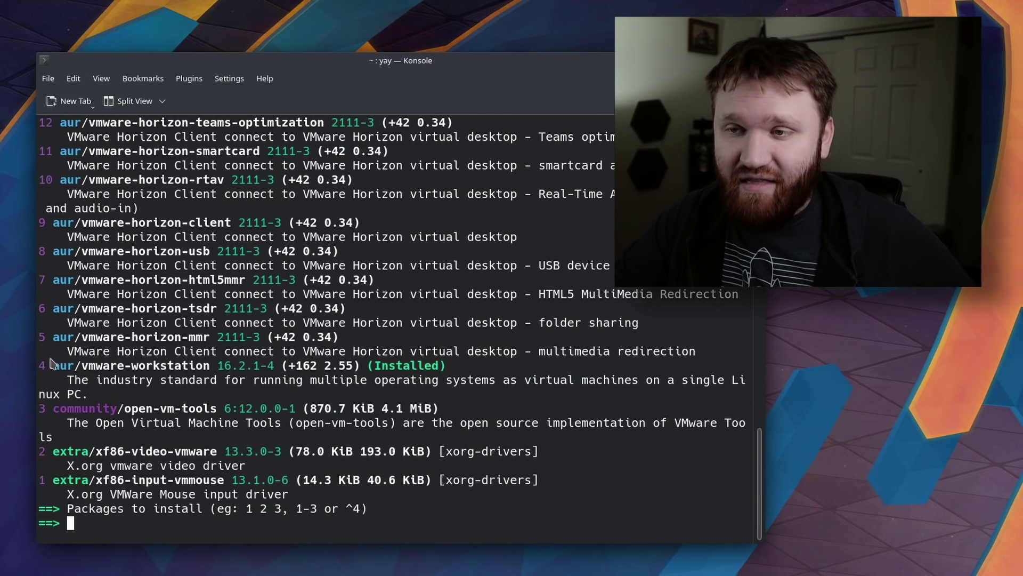
left_click_drag(60, 369, 458, 368)
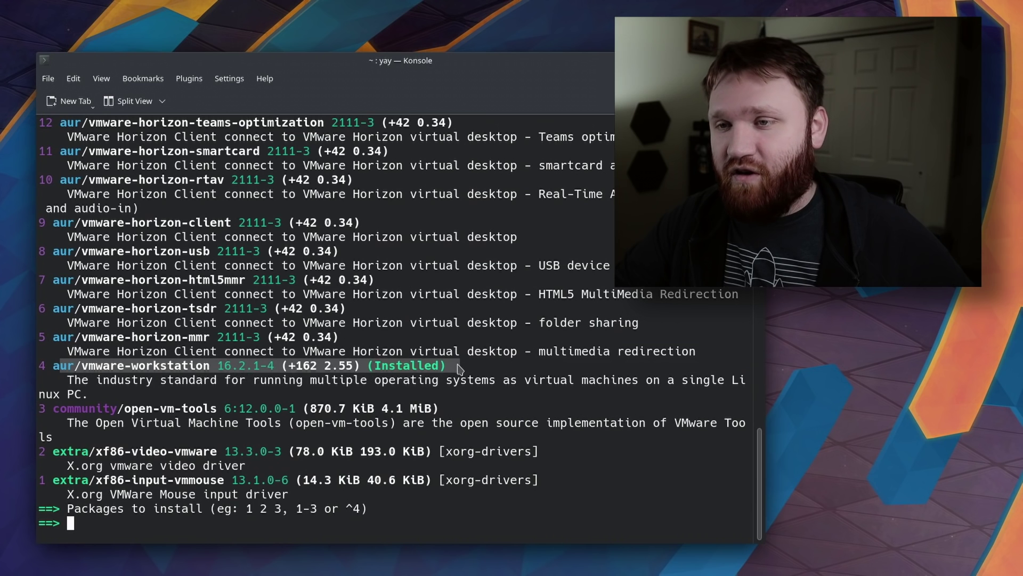
left_click(431, 368)
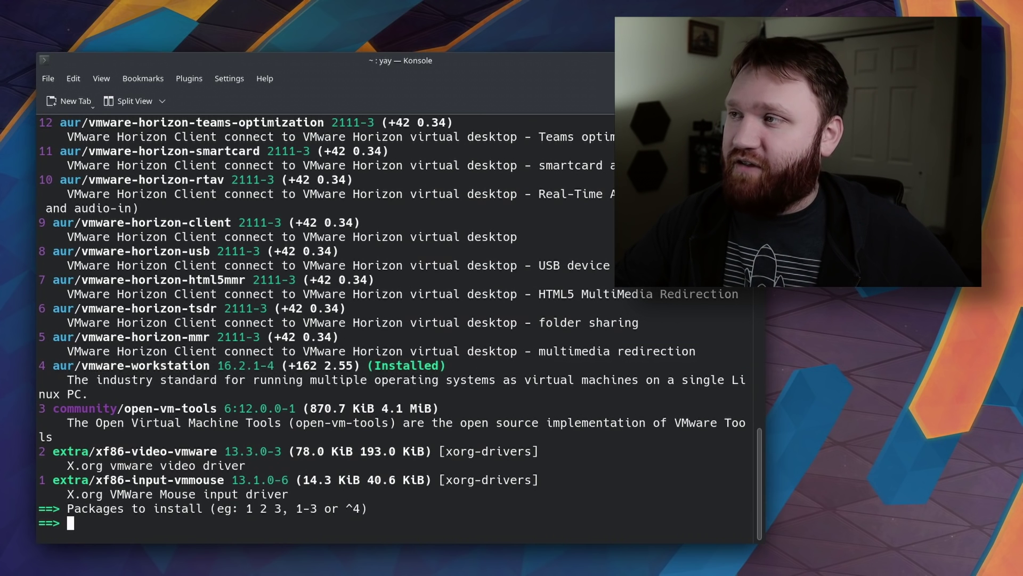
key("ctrl+shift+q")
Confirm closing Konsole, then launch VMware Workstation from the launcher search 'vmwa'.
left_click(373, 379)
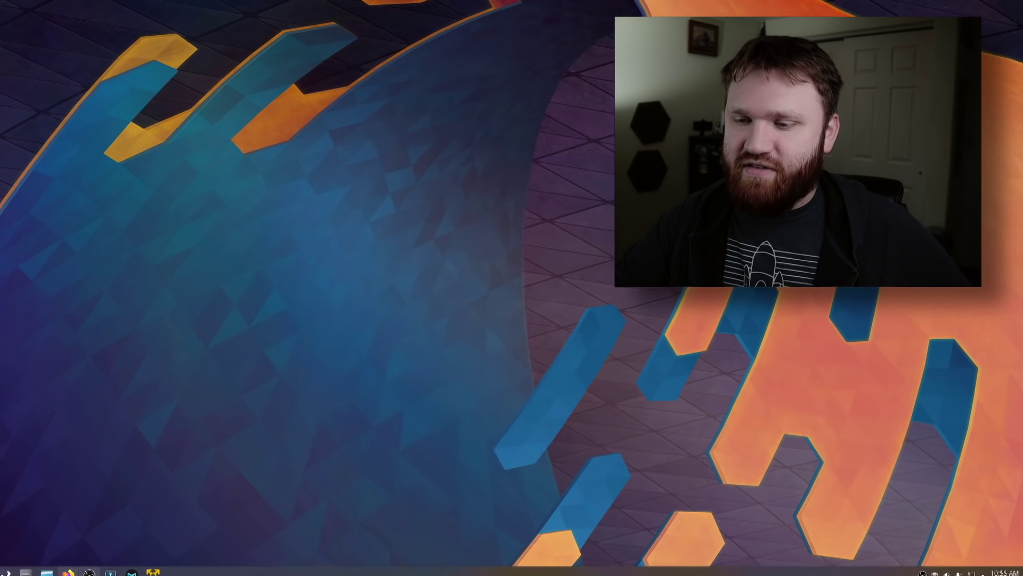
key("super")
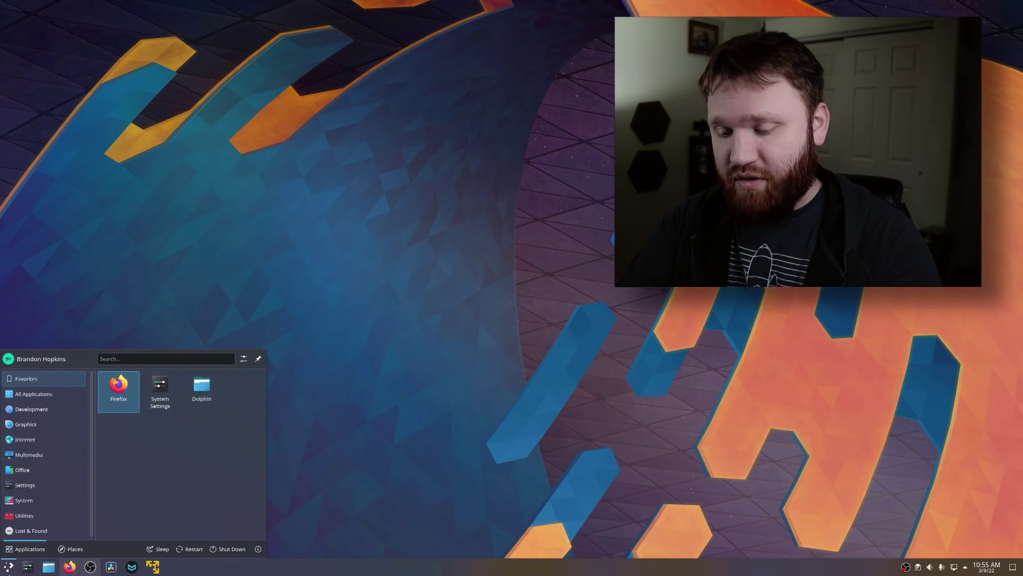
type("vmwa")
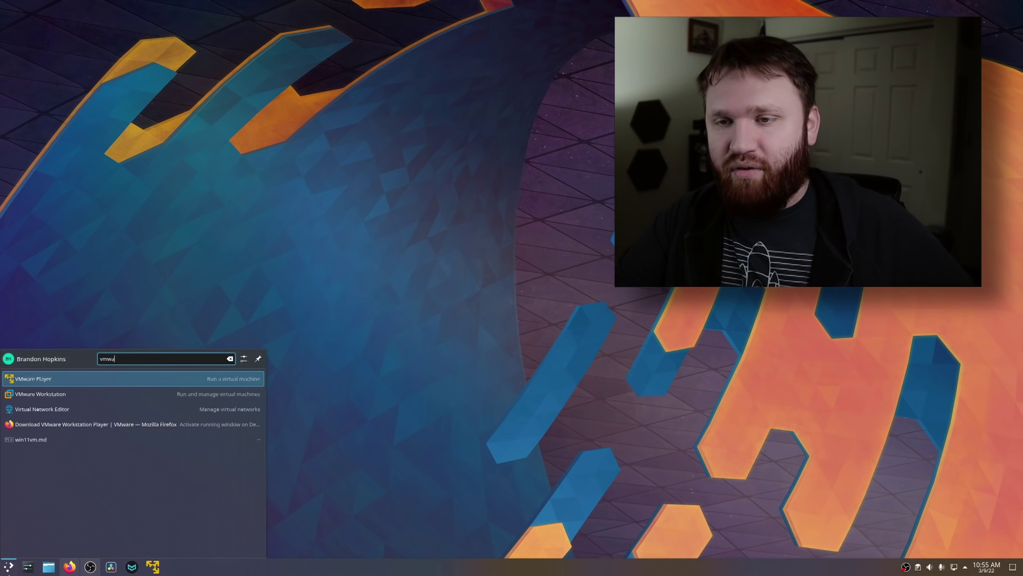
key("Down")
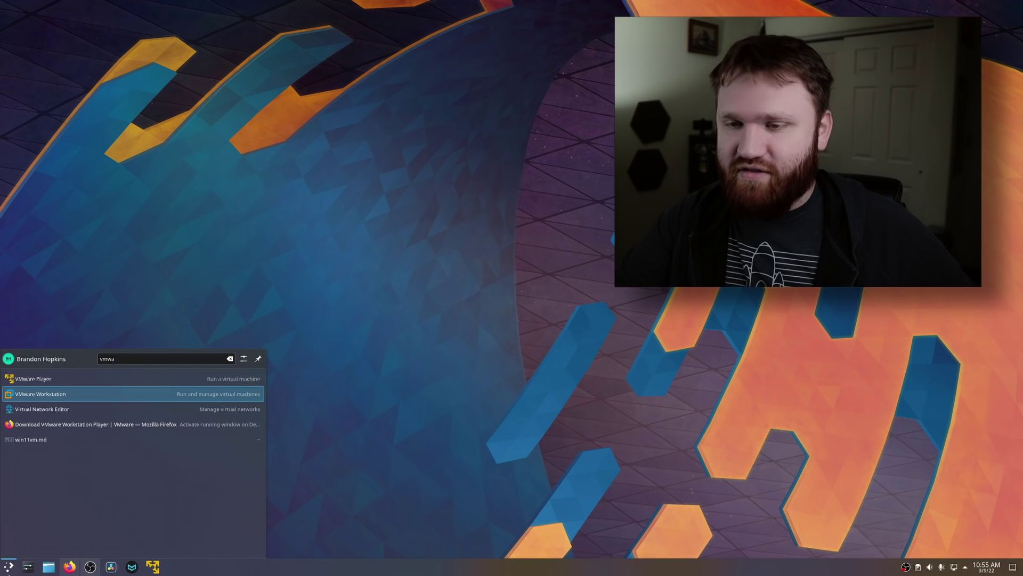
key("Up")
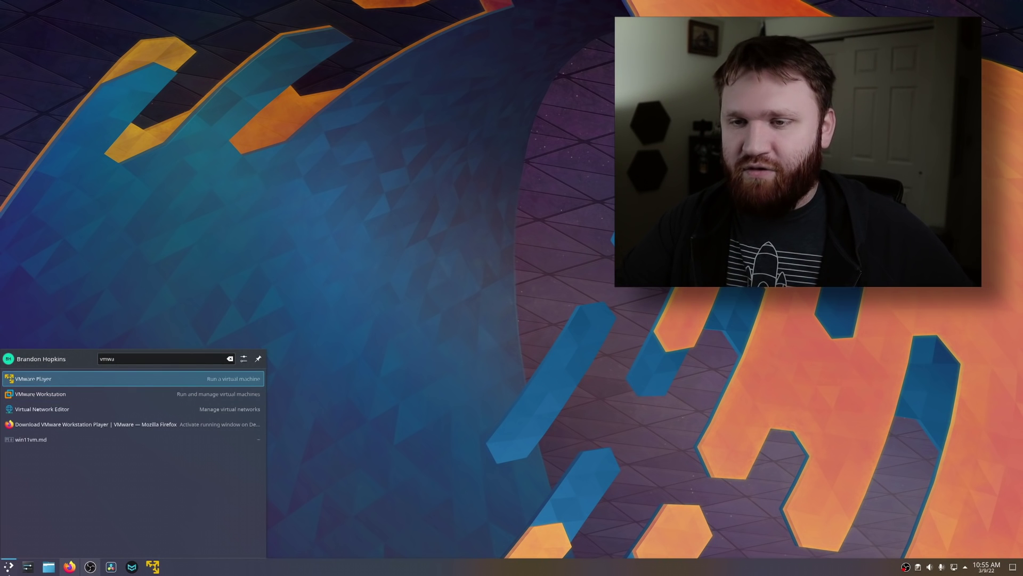
key("Down")
key("Return")
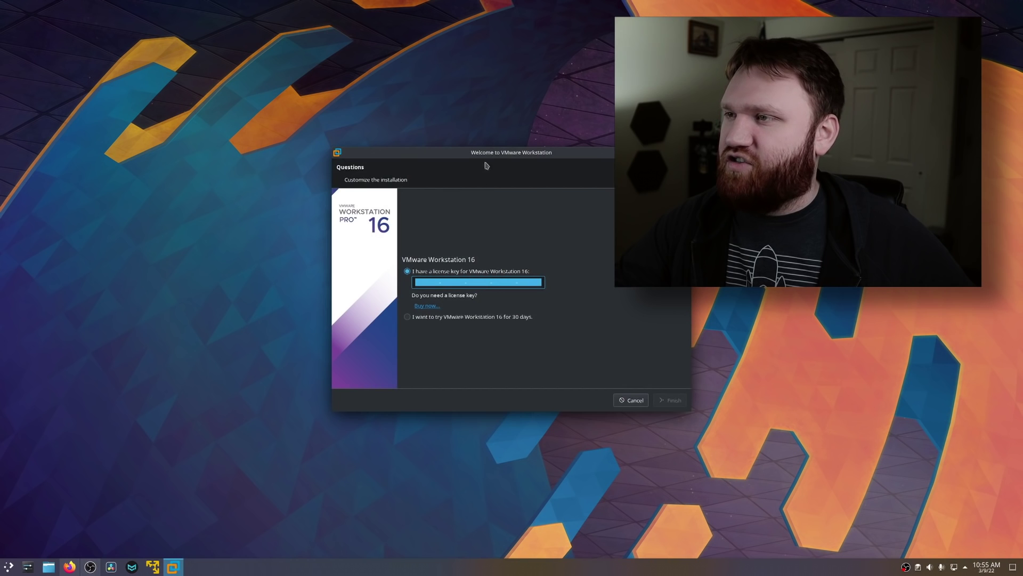
Move the license-key welcome dialog aside and close it without setup.
left_click_drag(474, 155, 249, 149)
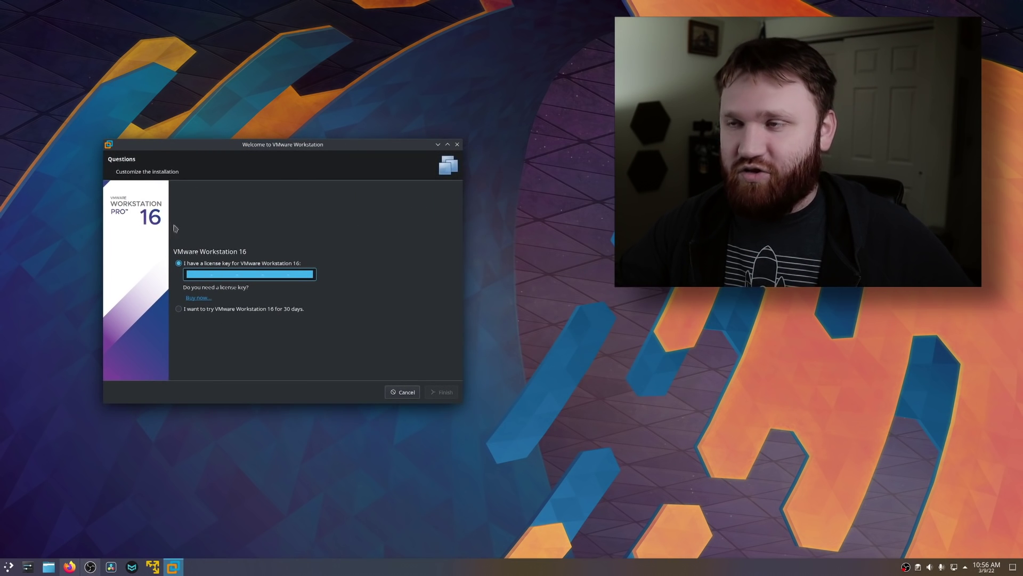
left_click(457, 144)
left_click(9, 566)
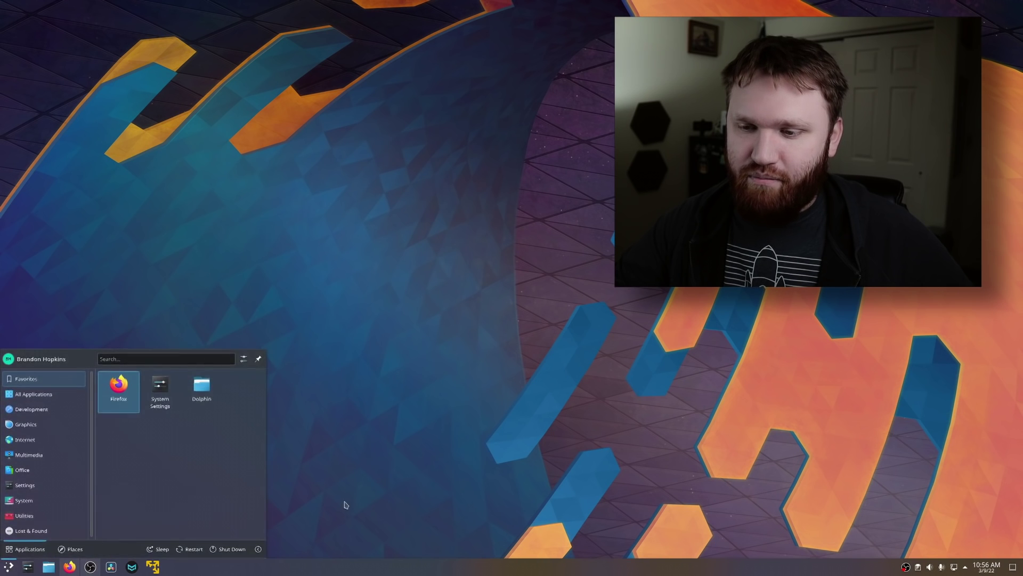
Bring up Microsoft's download page and read the Download Windows 11 Disk Image section.
left_click(155, 566)
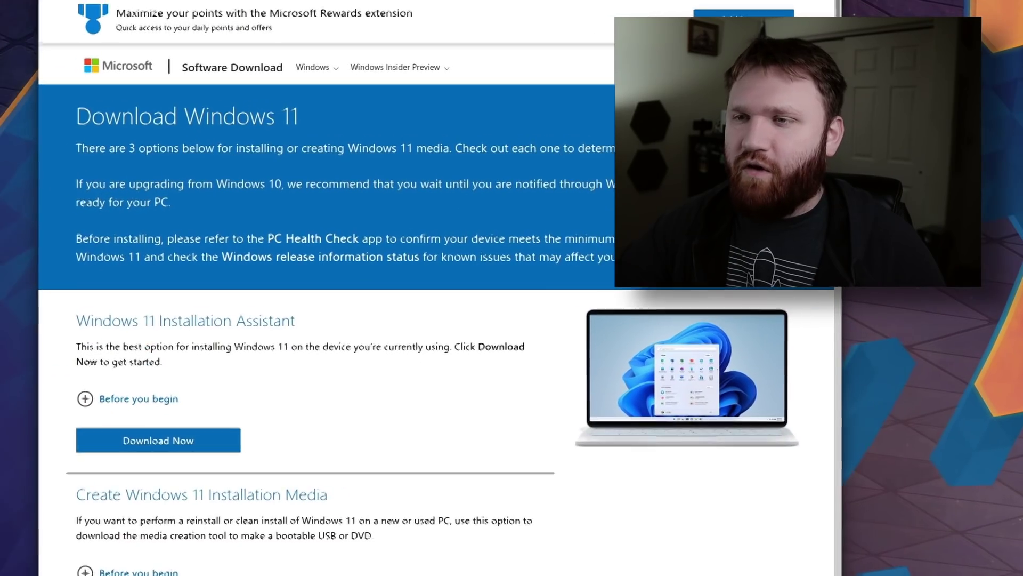
scroll(242, 322, "down", 3)
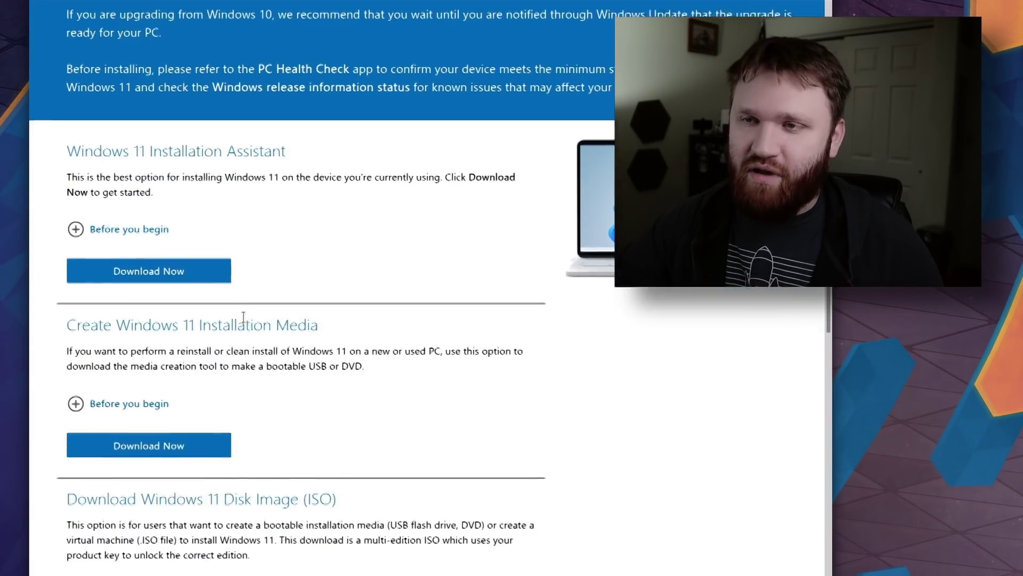
scroll(242, 322, "up", 3)
scroll(272, 206, "down", 6)
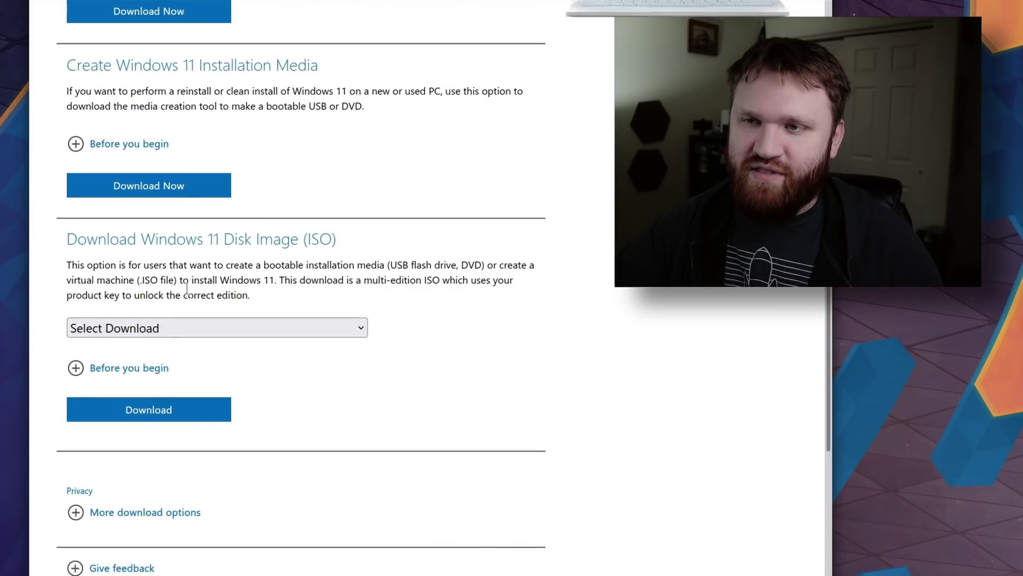
left_click_drag(173, 368, 392, 255)
Choose Windows 11 (multi-edition ISO), request the download, and pick English as product language.
left_click(245, 334)
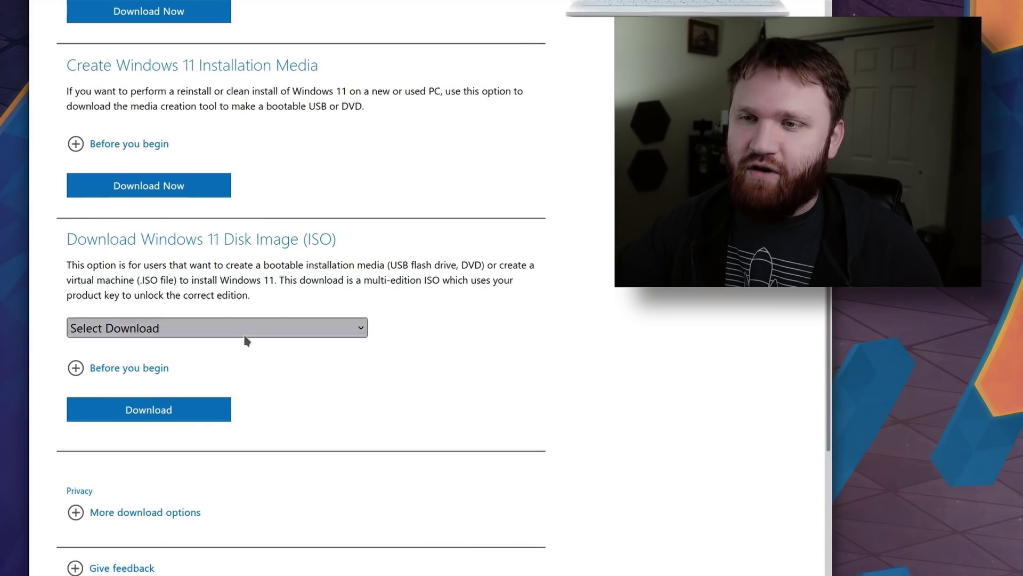
left_click(213, 373)
scroll(192, 320, "down", 2)
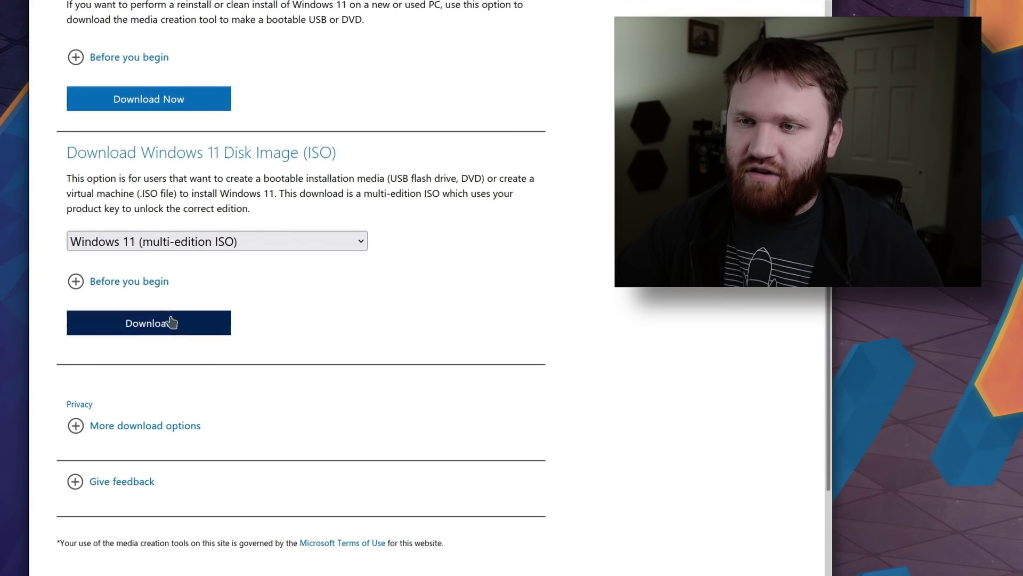
left_click(144, 326)
scroll(186, 277, "down", 5)
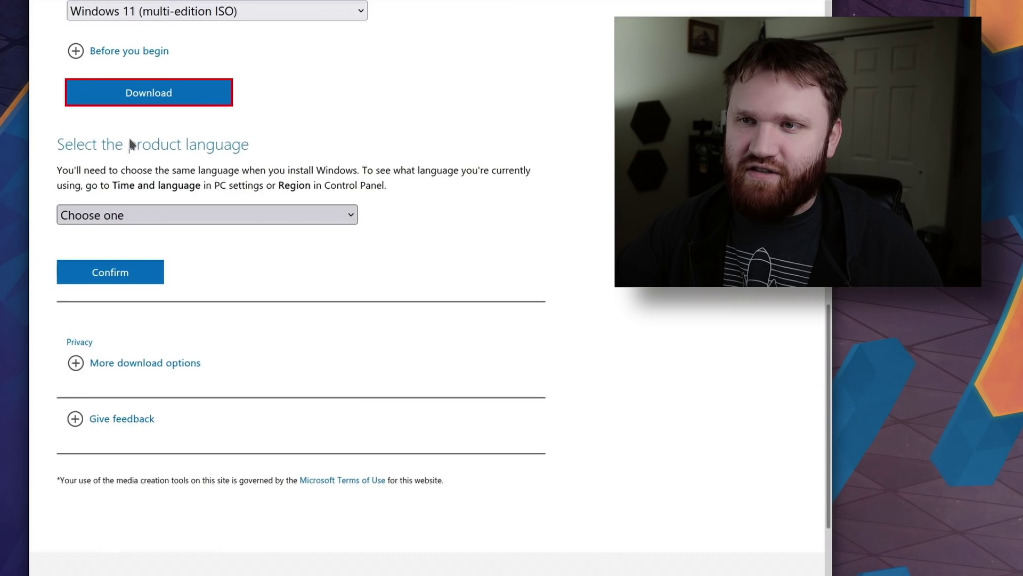
left_click(133, 215)
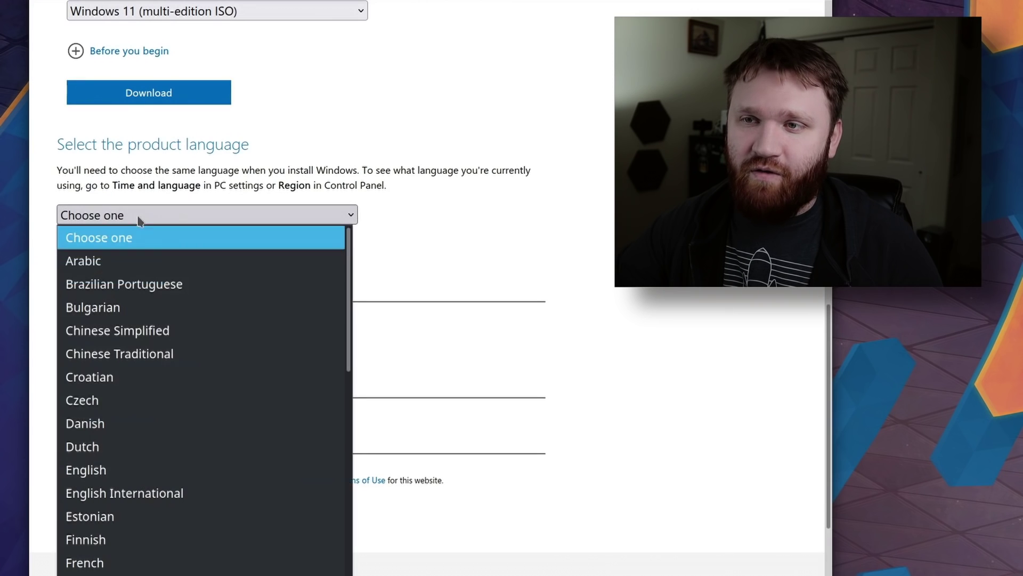
left_click(120, 469)
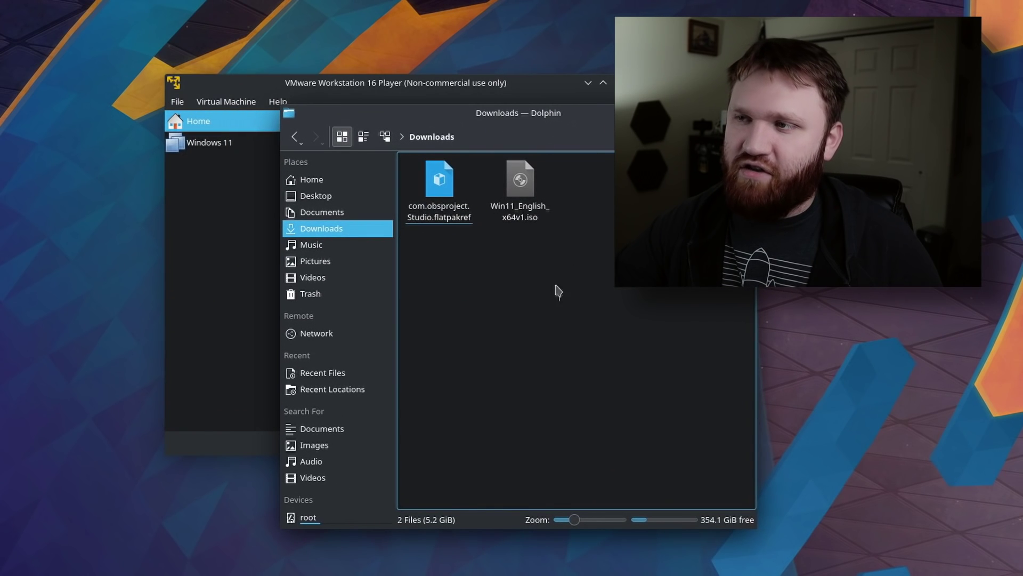
left_click_drag(560, 301, 640, 160)
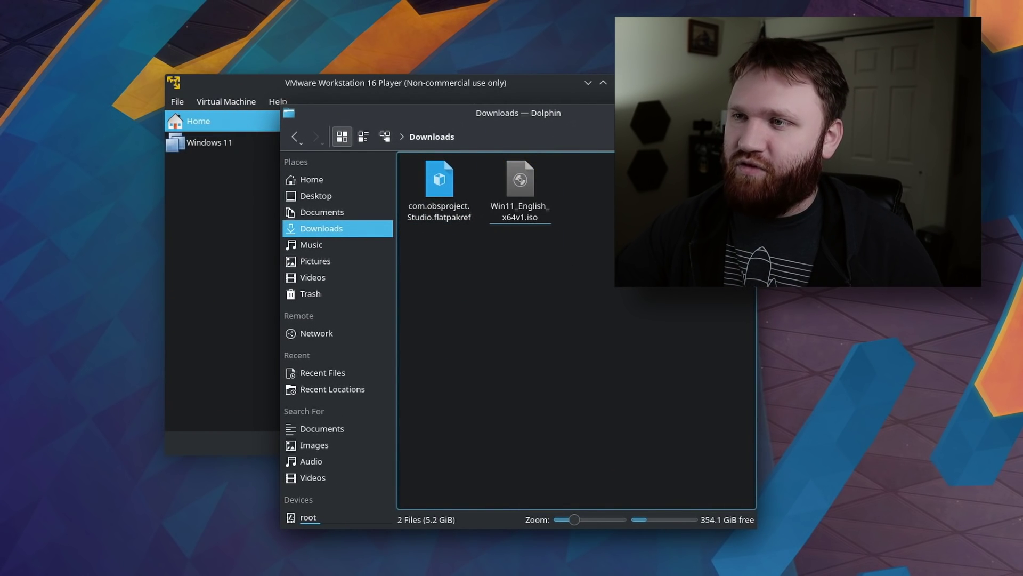
Close Dolphin and create a new virtual machine installing from Win11_English_x64v1.iso.
key("ctrl+q")
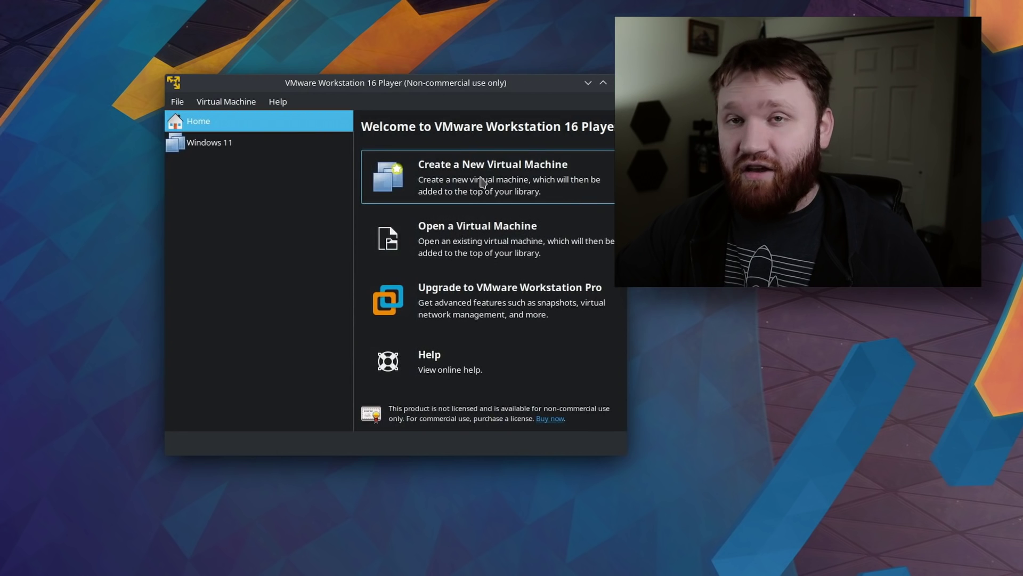
left_click(482, 182)
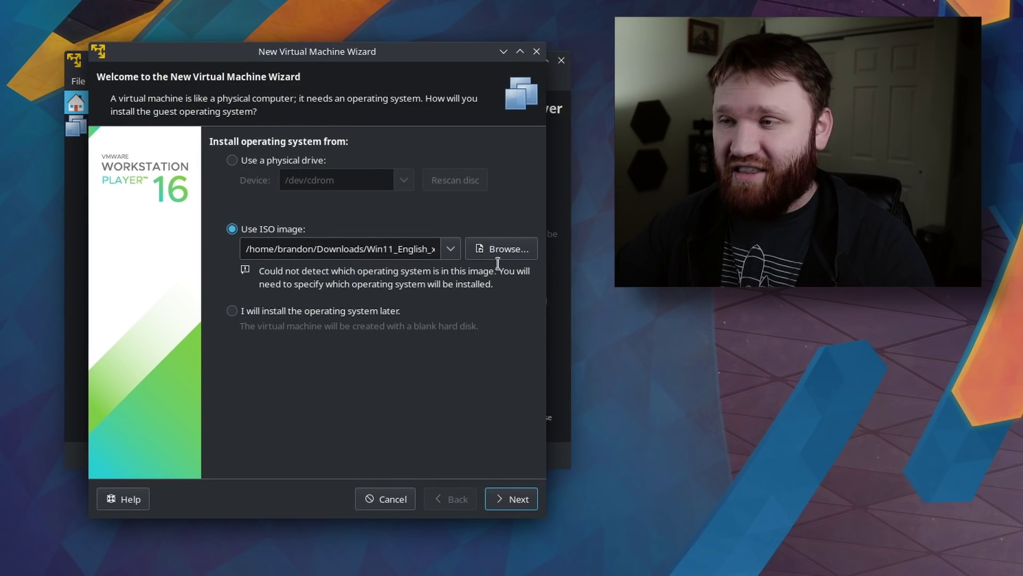
left_click(515, 258)
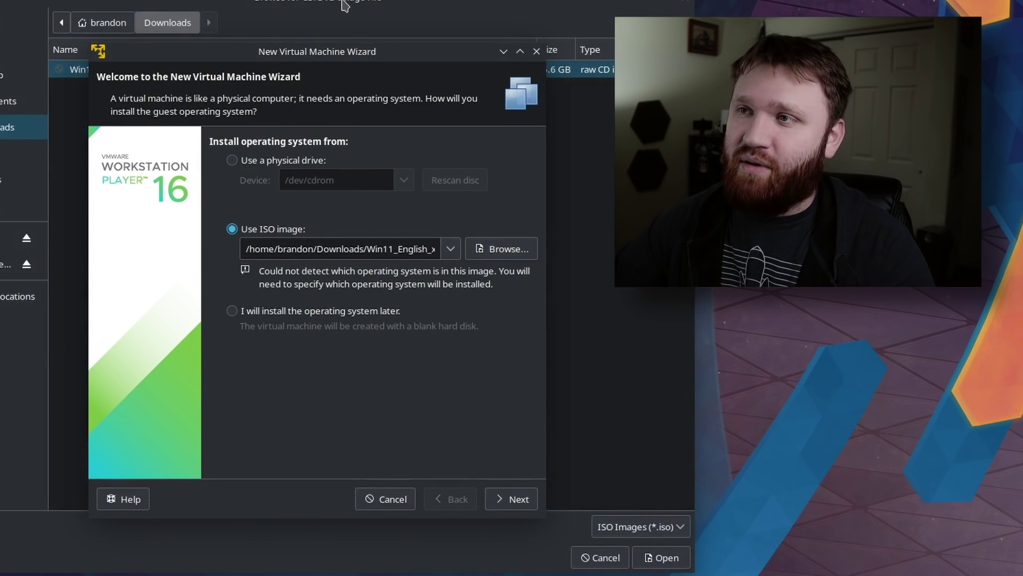
left_click(344, 6)
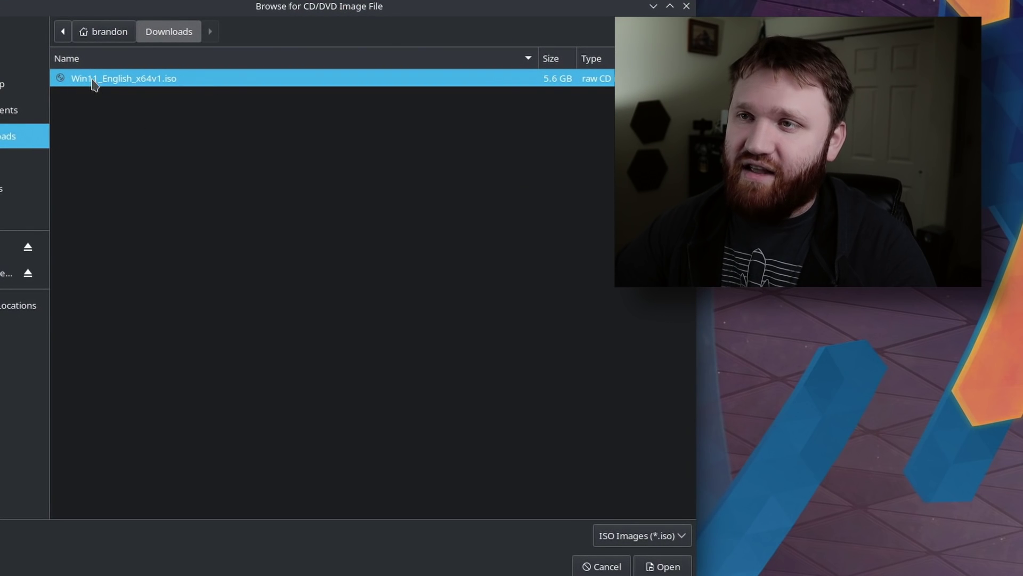
left_click(663, 566)
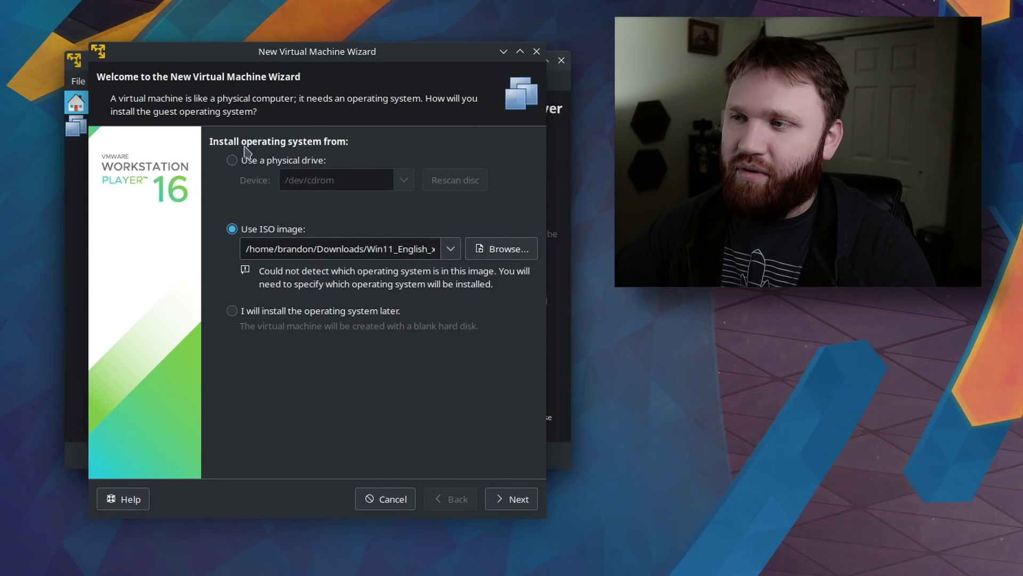
left_click(519, 503)
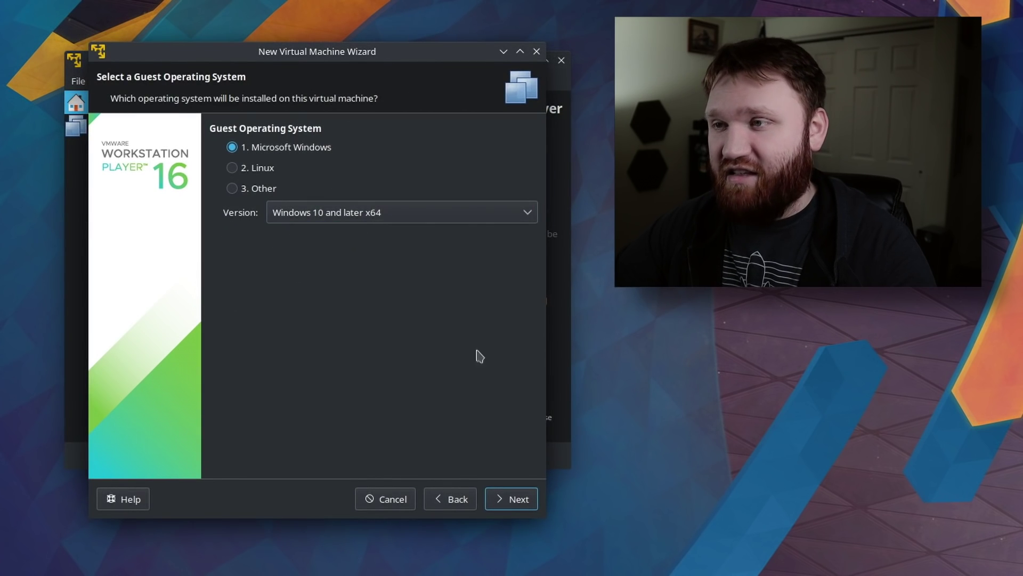
Keep Windows 10 and later x64 as guest and name the machine 'Windows 11 (Tutorial)'.
left_click(514, 491)
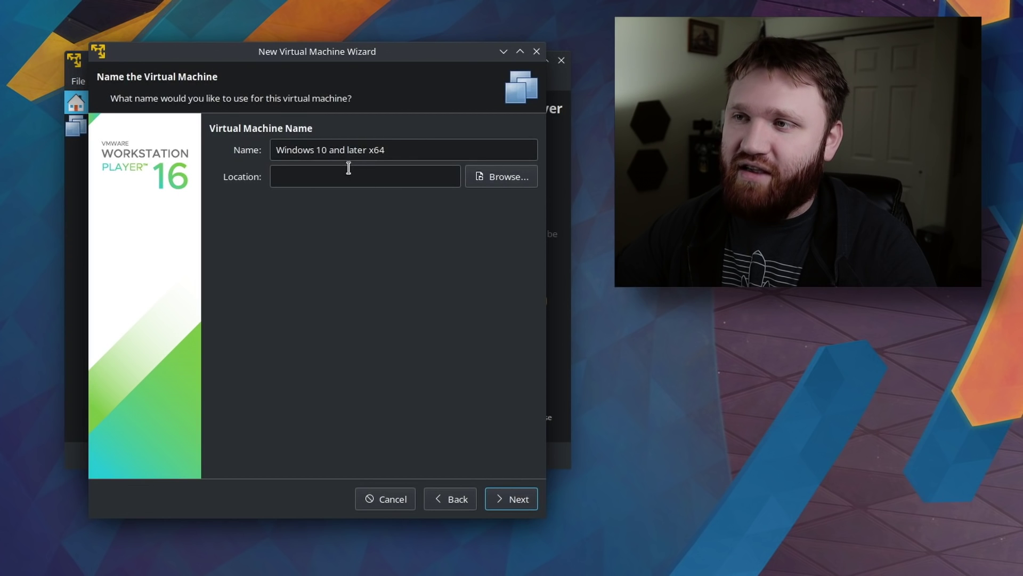
left_click(320, 155)
key("shift+End")
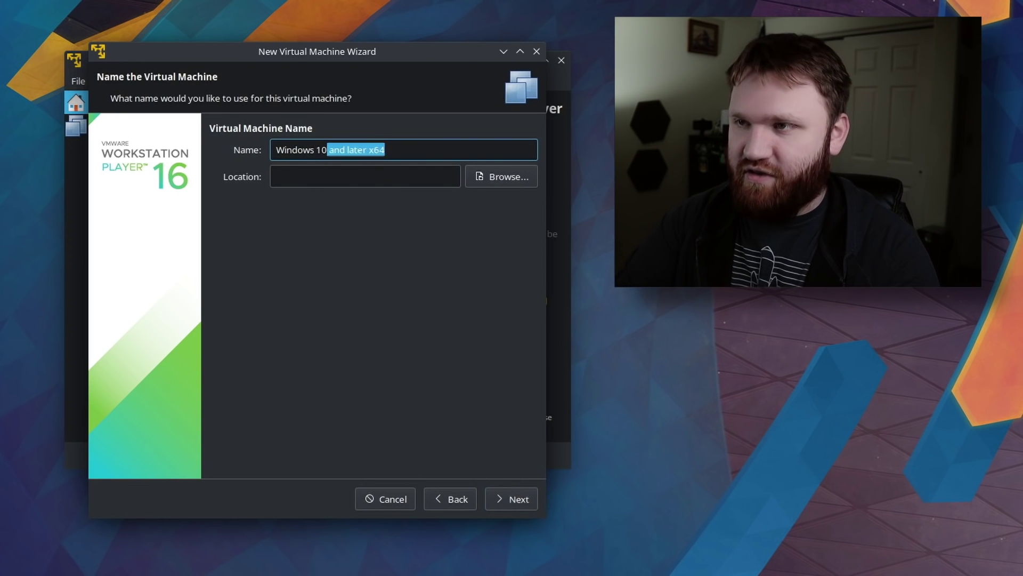
type("11")
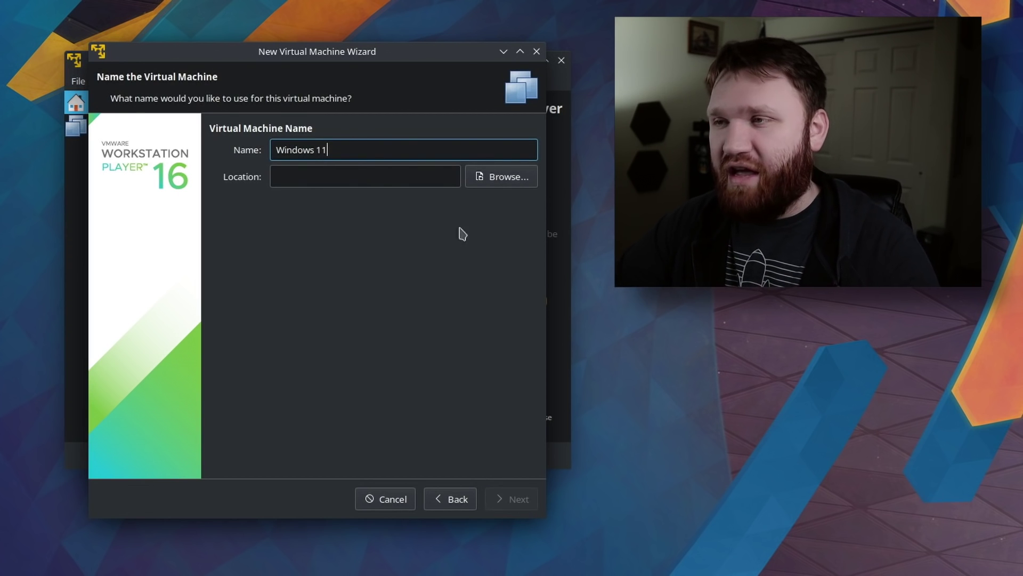
Create a Windows_Tut folder inside .vmware as the VM location and continue to disk size.
left_click(486, 179)
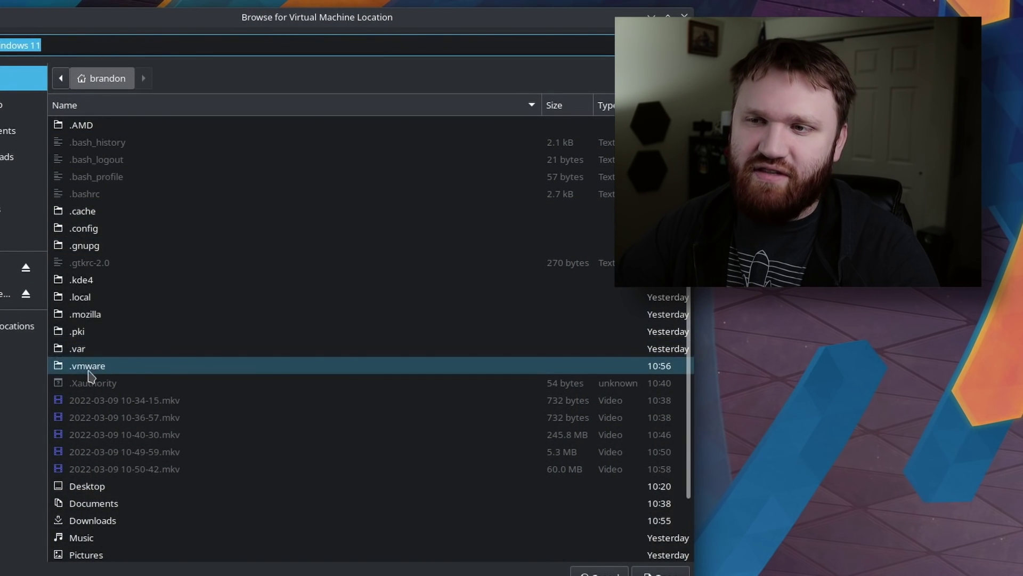
double_click(105, 366)
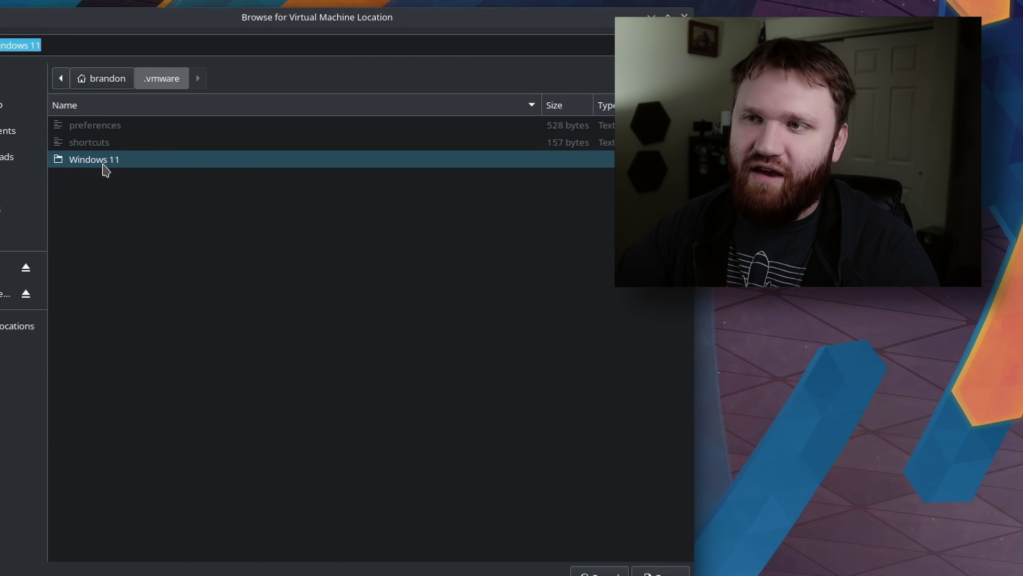
left_click(53, 49)
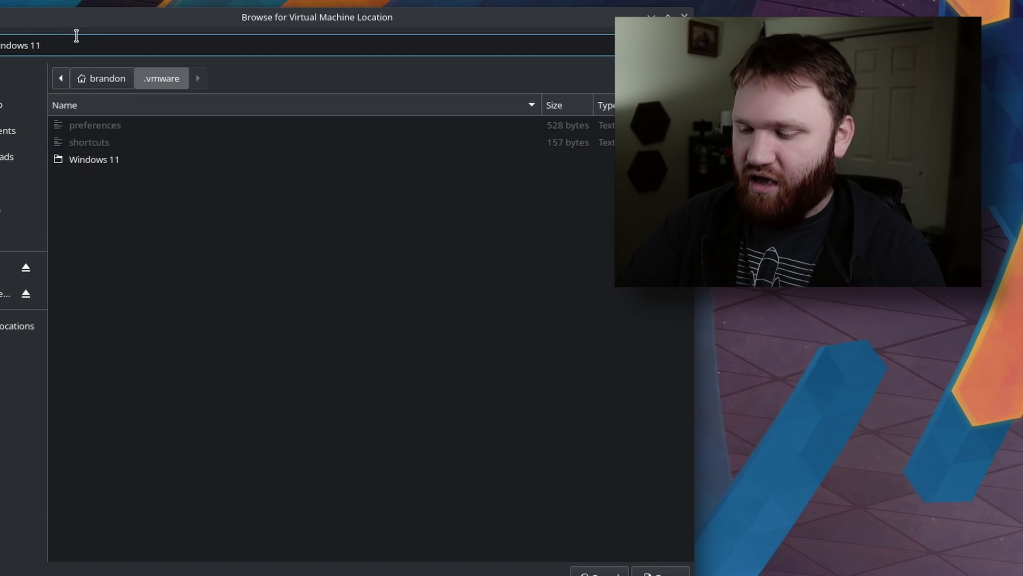
key("BackSpace")
key("BackSpace")
key("BackSpace")
type("_Tut")
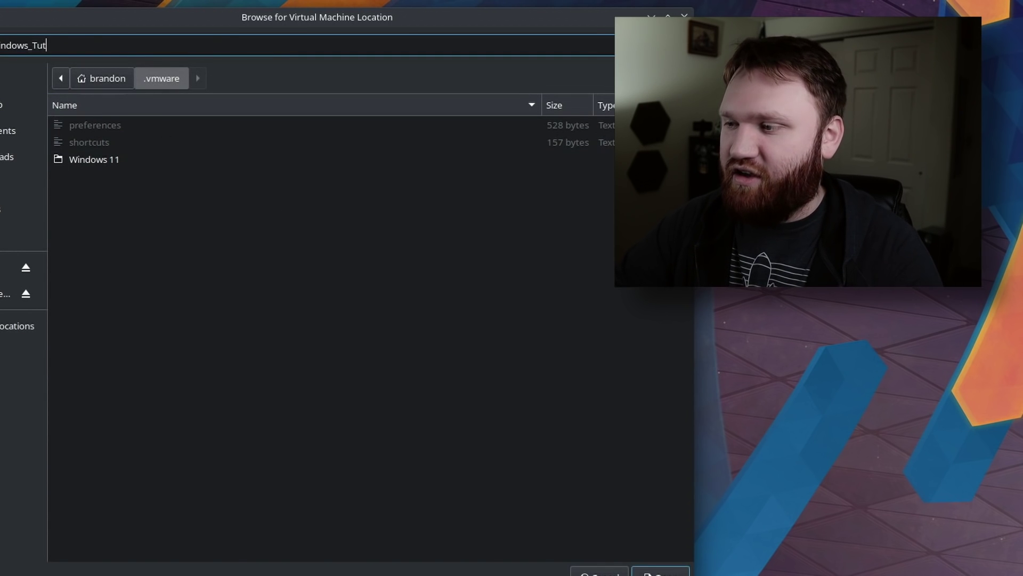
key("Return")
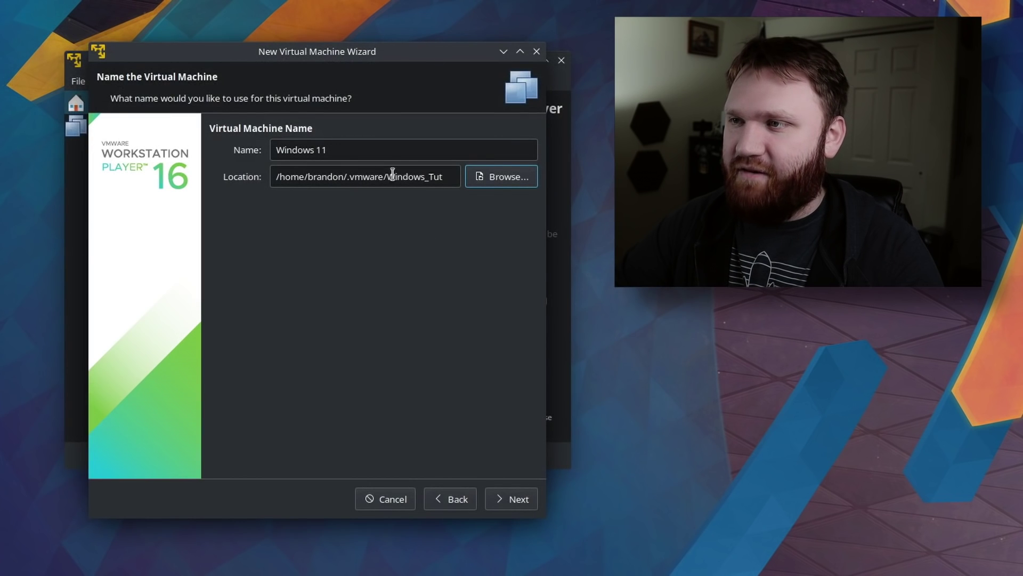
left_click_drag(388, 177, 455, 174)
left_click(325, 145)
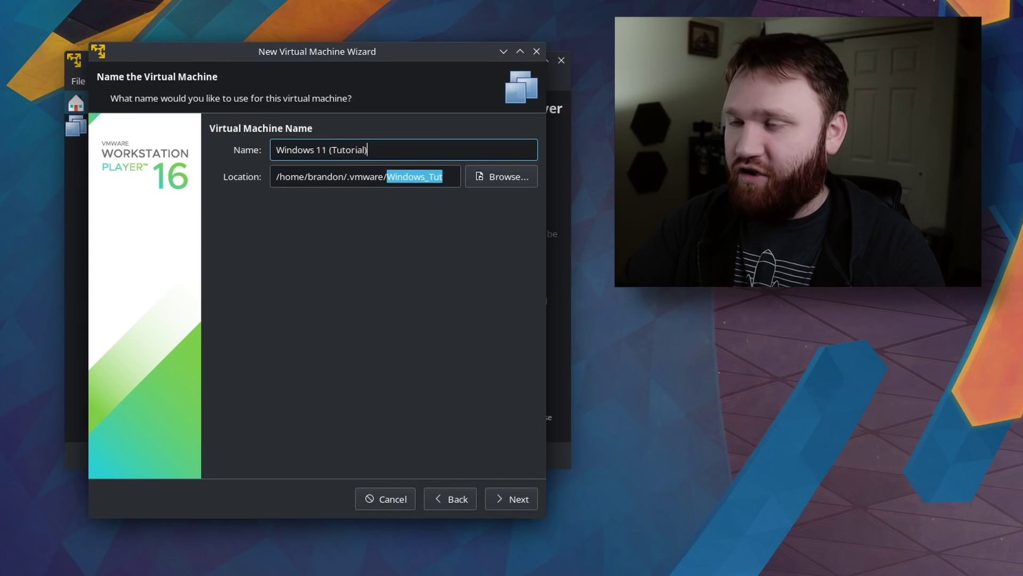
left_click(521, 501)
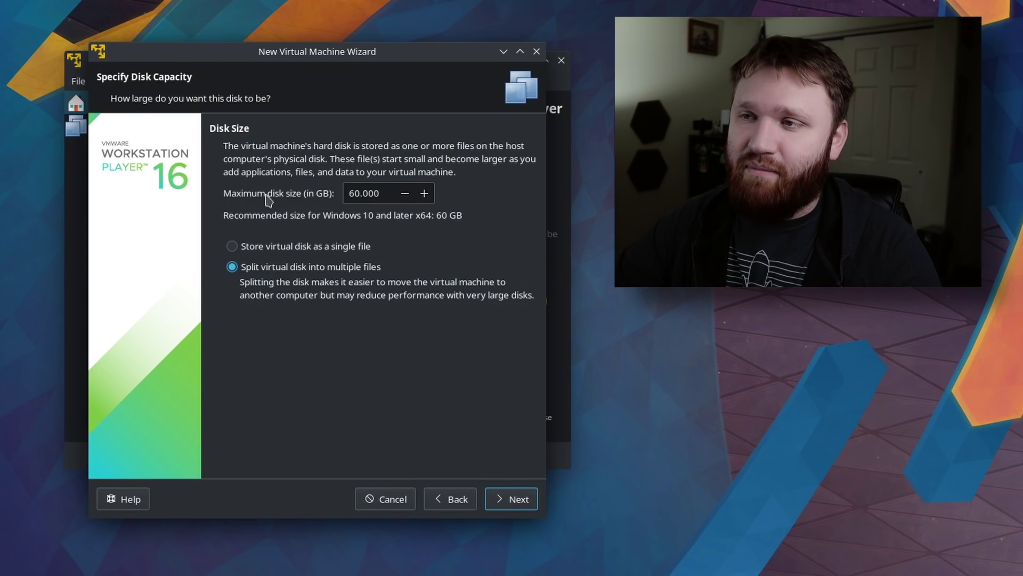
Change the maximum disk size from 60 to 80 GB, store it as a single file, and continue.
left_click_drag(361, 195, 343, 198)
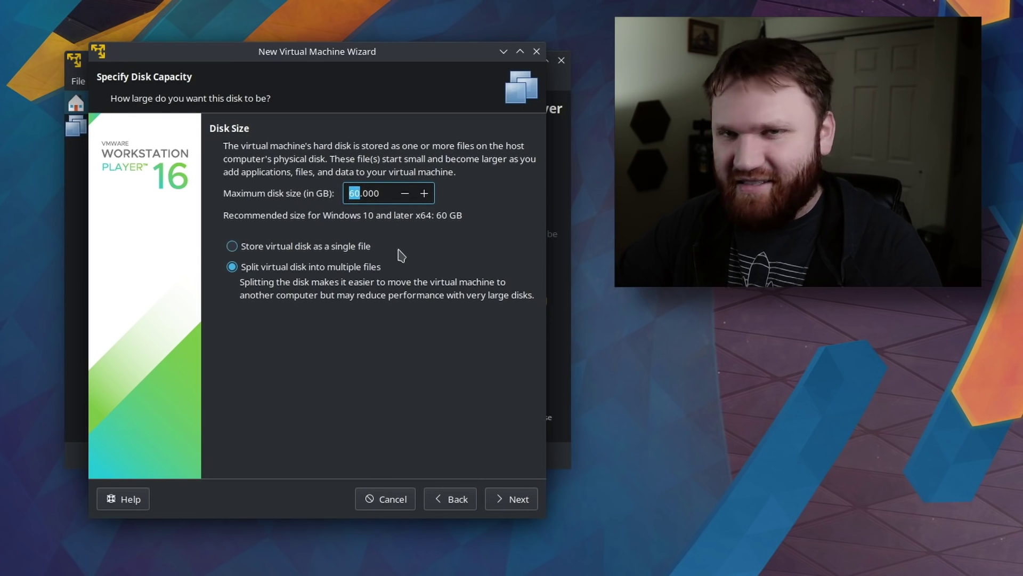
left_click(362, 194)
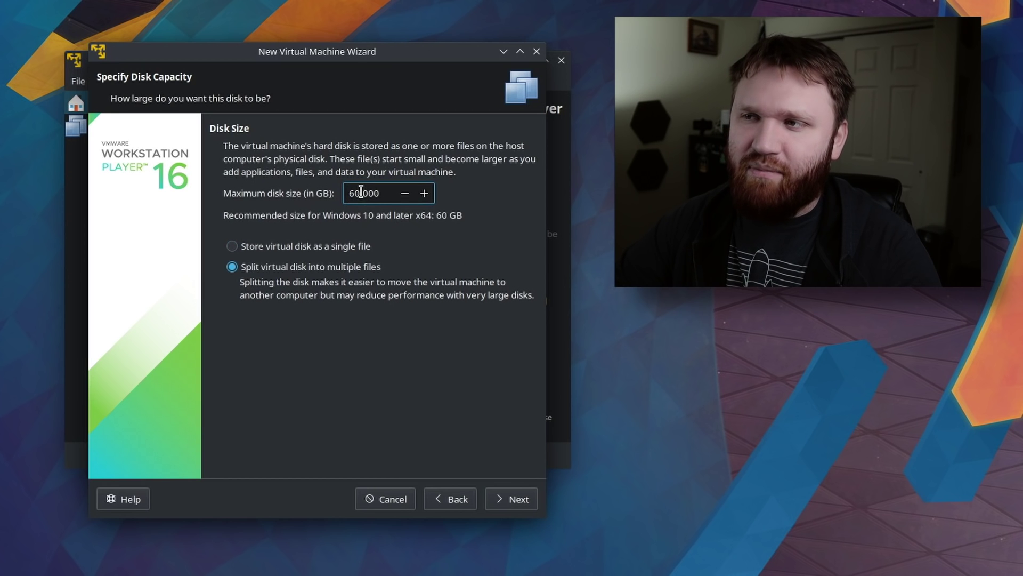
left_click_drag(362, 193, 347, 193)
type("8")
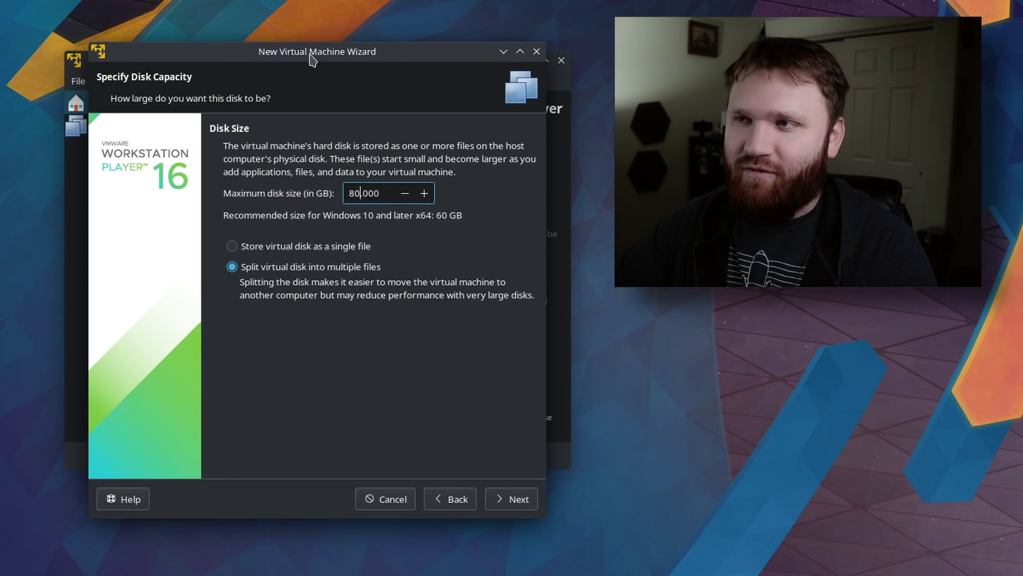
left_click_drag(310, 55, 295, 34)
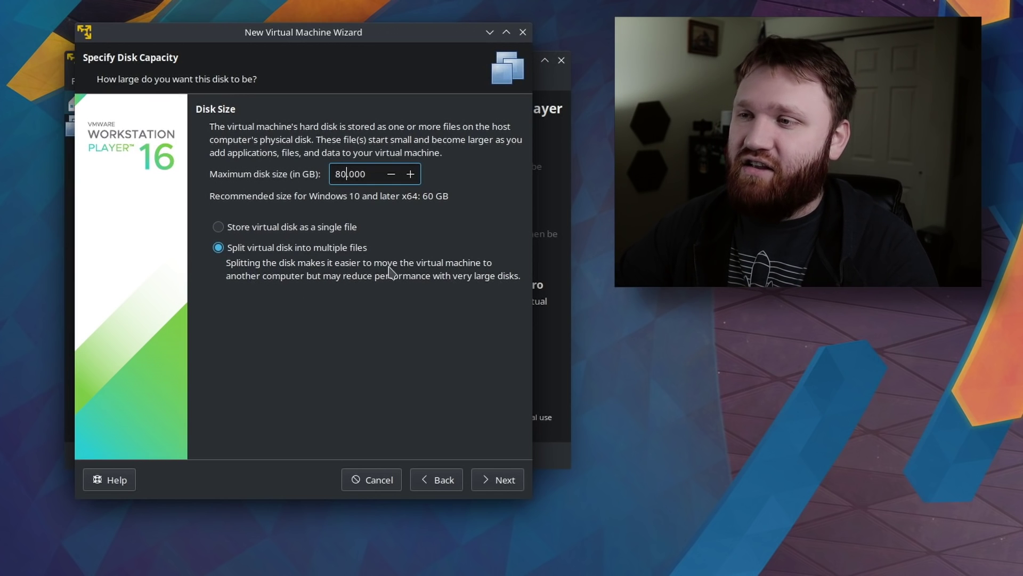
left_click(306, 227)
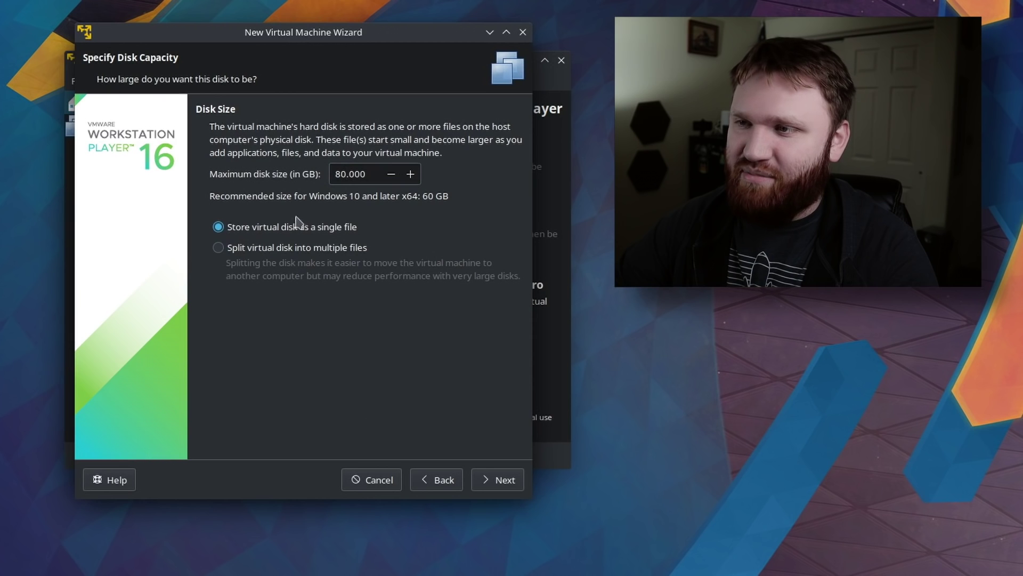
left_click(498, 481)
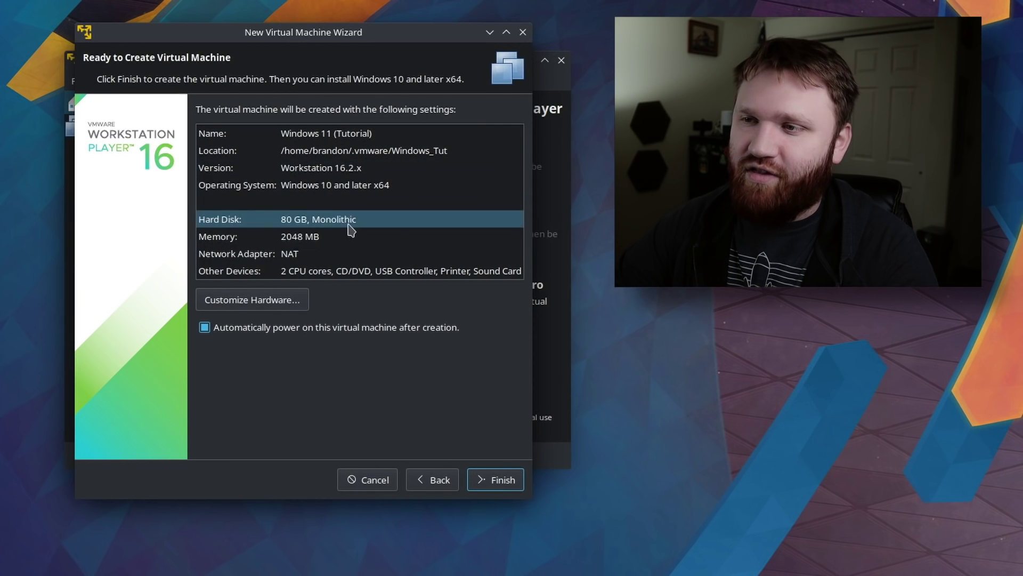
In the hardware settings, drag Memory up to 16 GB and choose 8 processor cores.
left_click(257, 303)
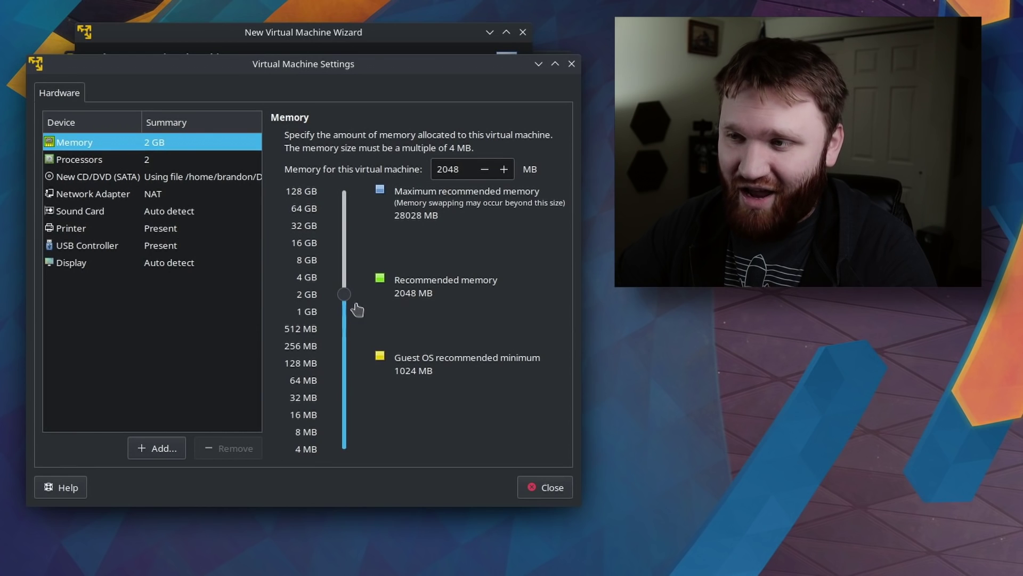
left_click_drag(345, 294, 343, 268)
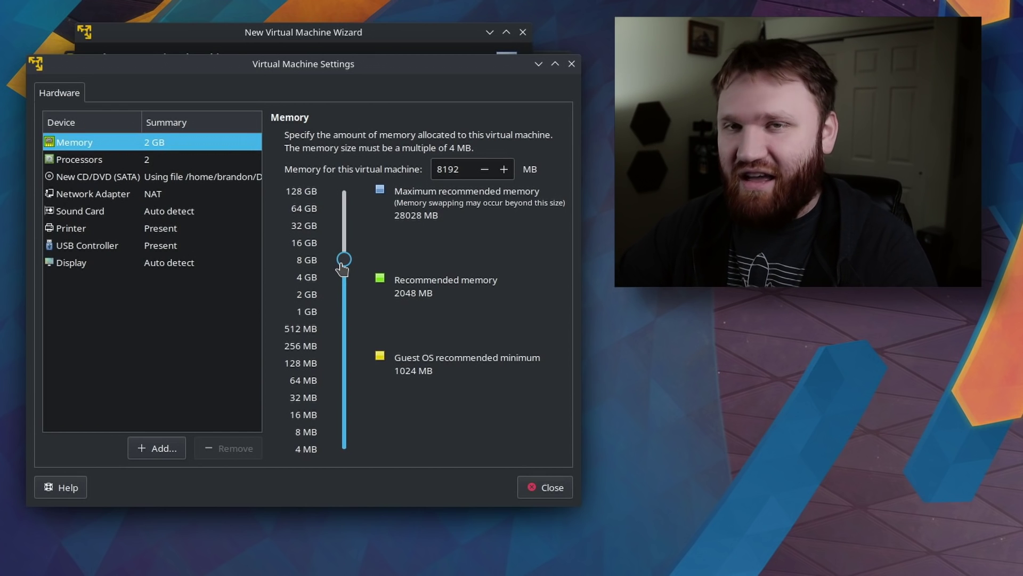
left_click_drag(341, 268, 345, 244)
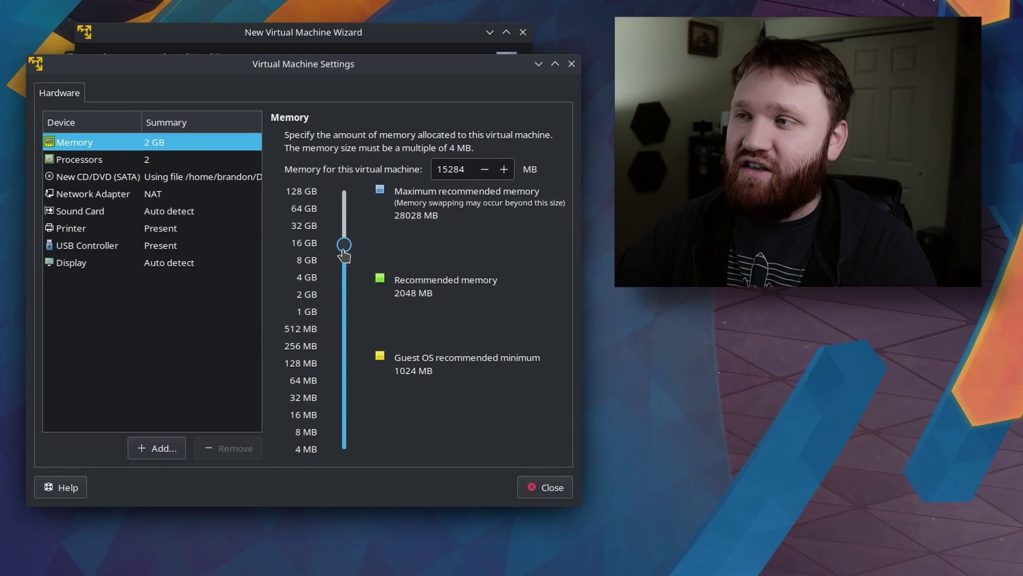
left_click(103, 159)
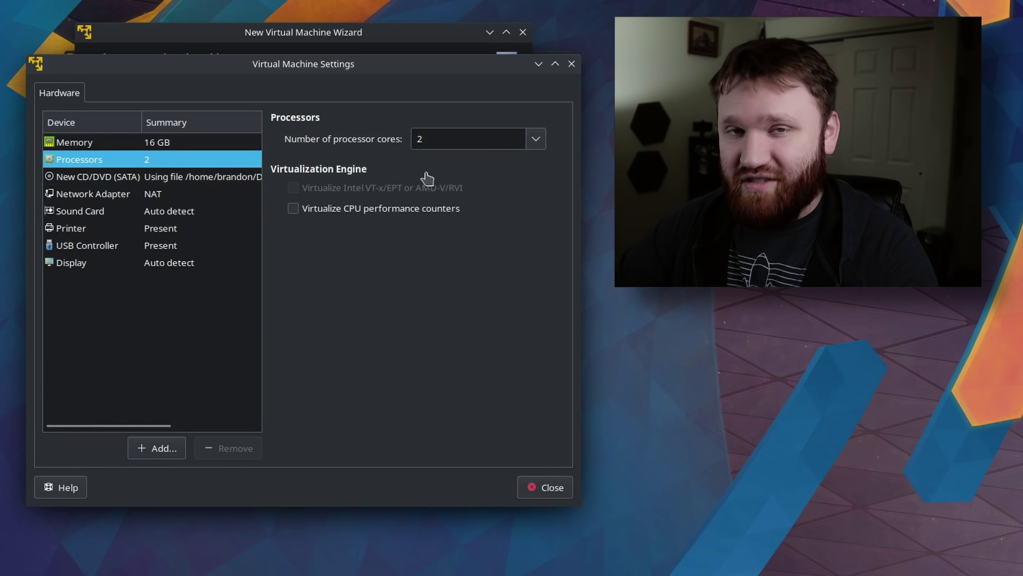
left_click(540, 143)
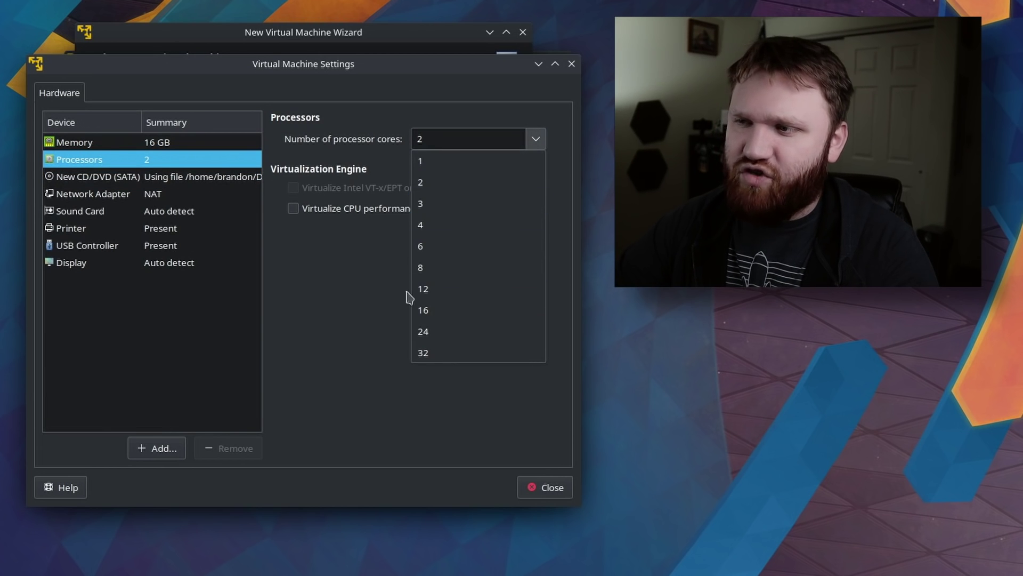
left_click(438, 271)
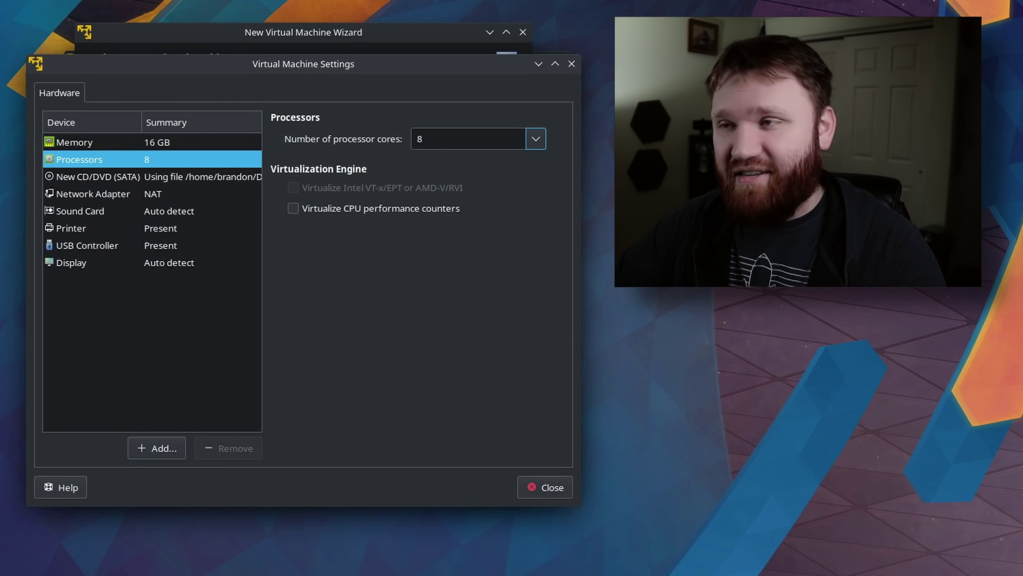
Check the NAT network adapter, then confirm Accelerate 3D graphics with 8 GB graphics memory.
left_click(163, 196)
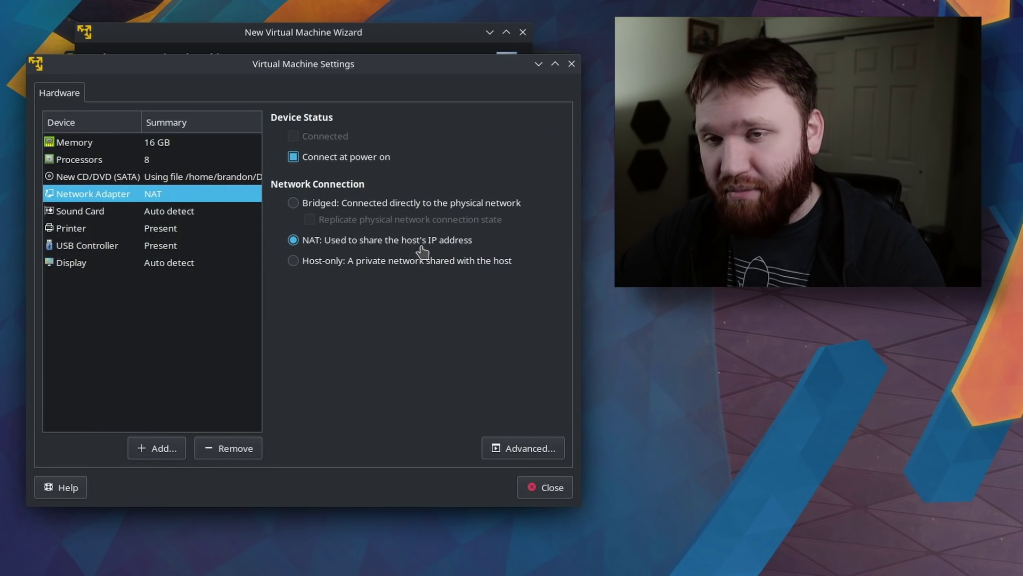
left_click(146, 263)
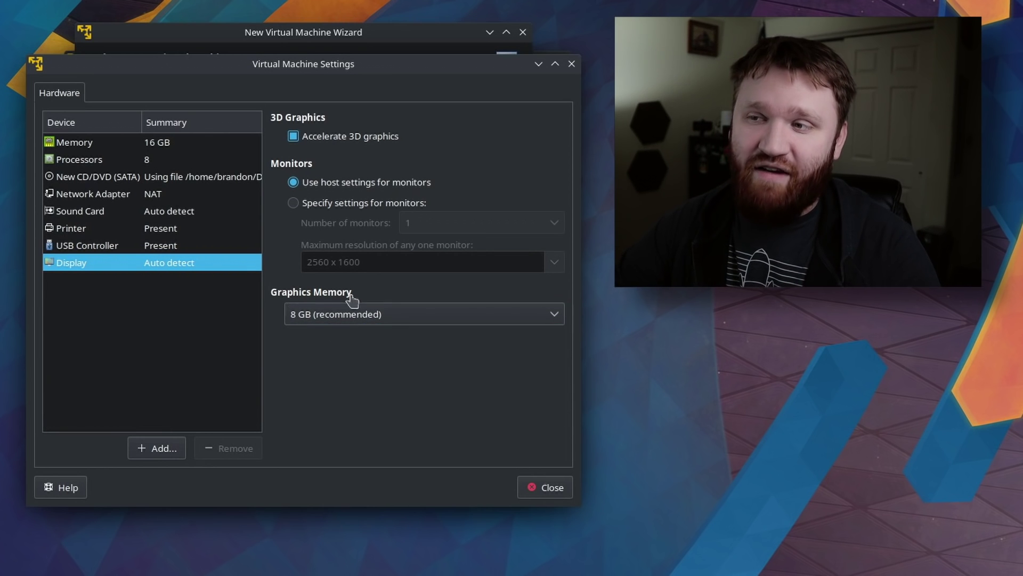
left_click(334, 319)
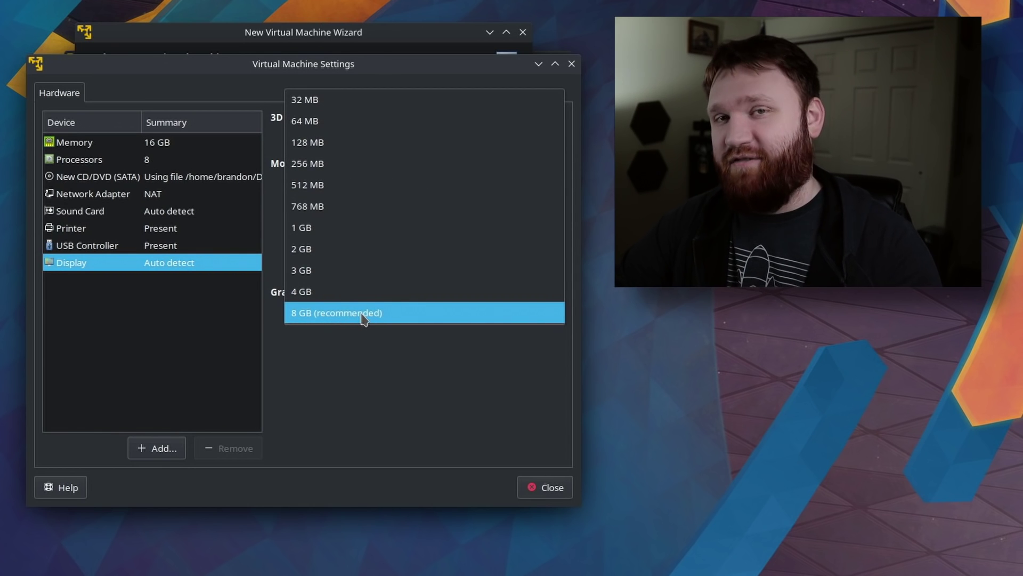
left_click(319, 315)
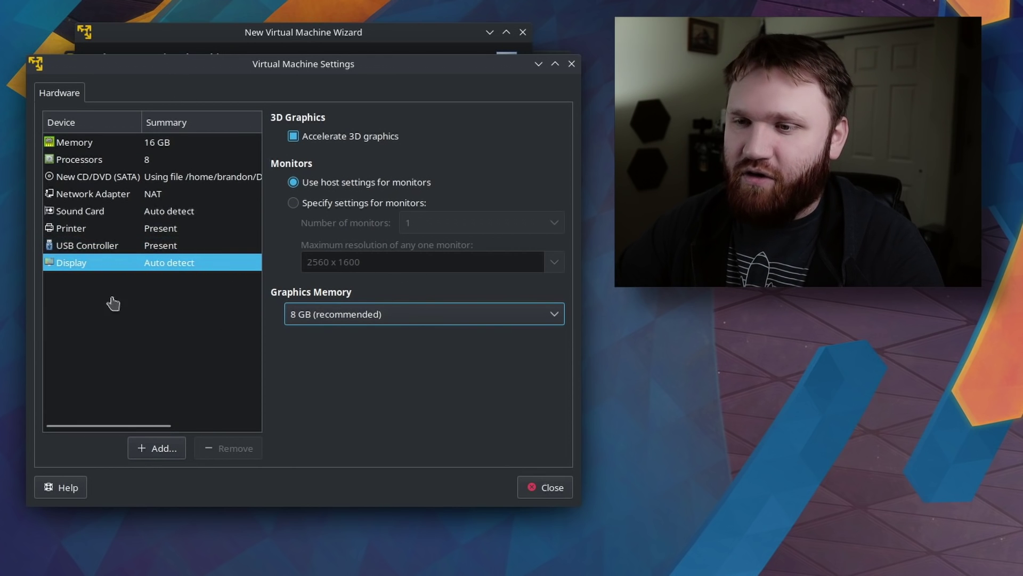
Close the hardware settings and finish the wizard so Windows 11 (Tutorial) powers on.
left_click(549, 487)
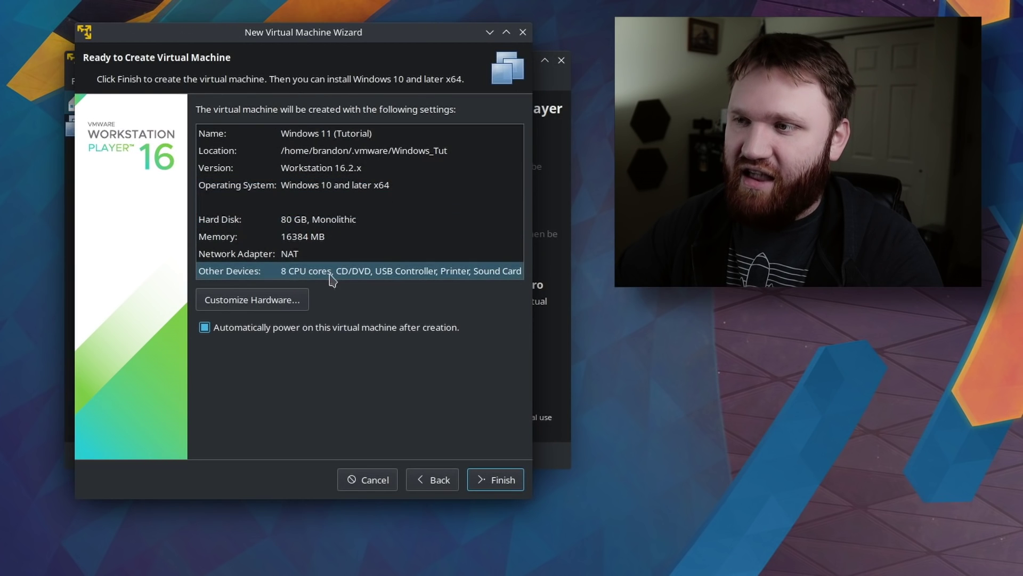
left_click(487, 482)
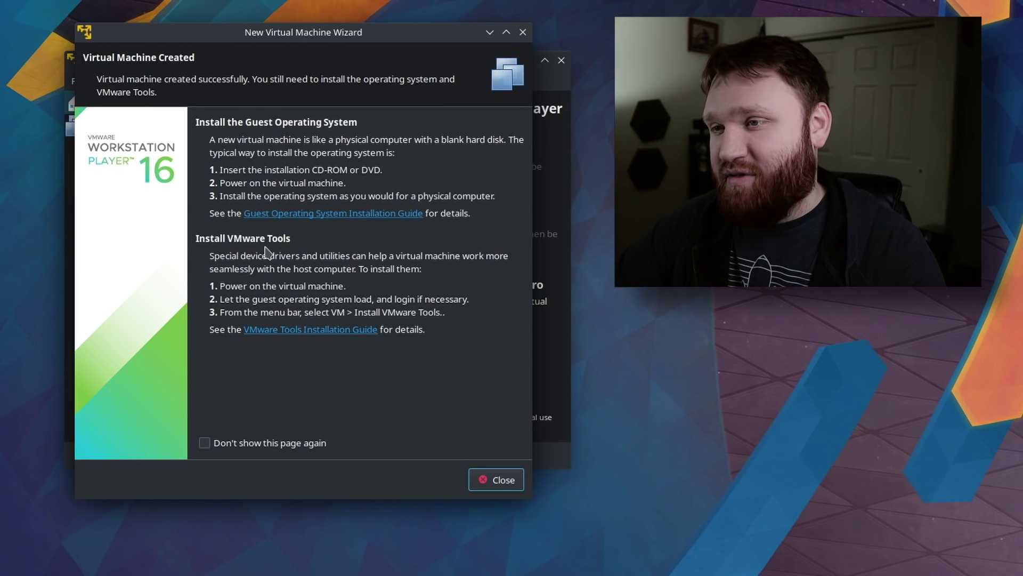
left_click(480, 482)
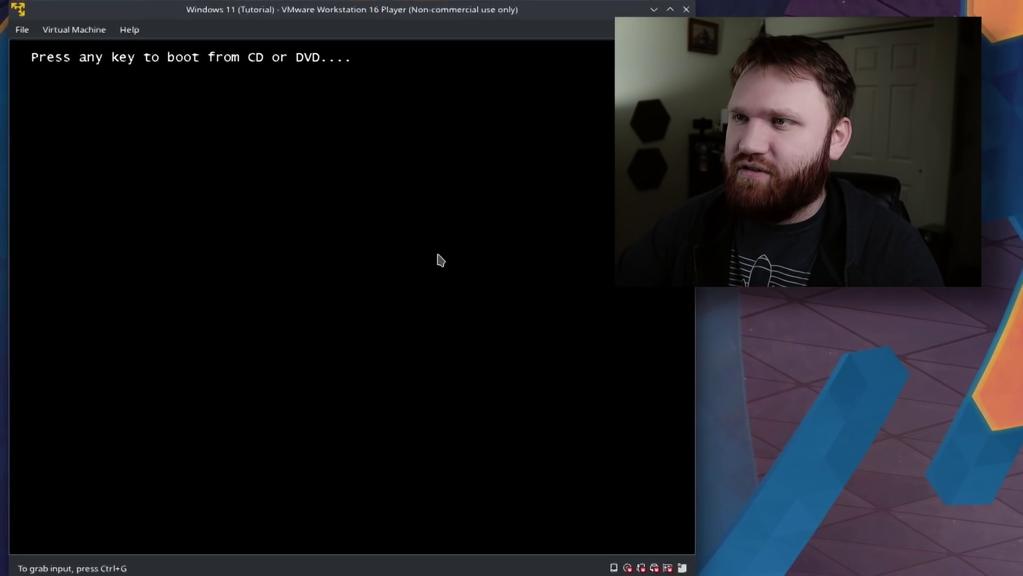
Reset the guest and boot it from the Windows install disc into Setup.
left_click(74, 29)
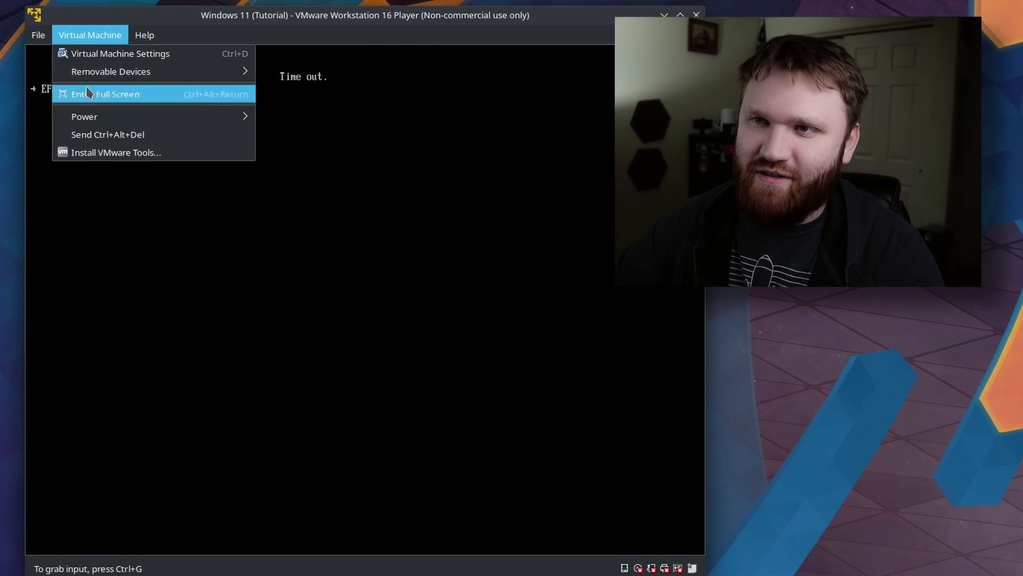
mouse_move(162, 119)
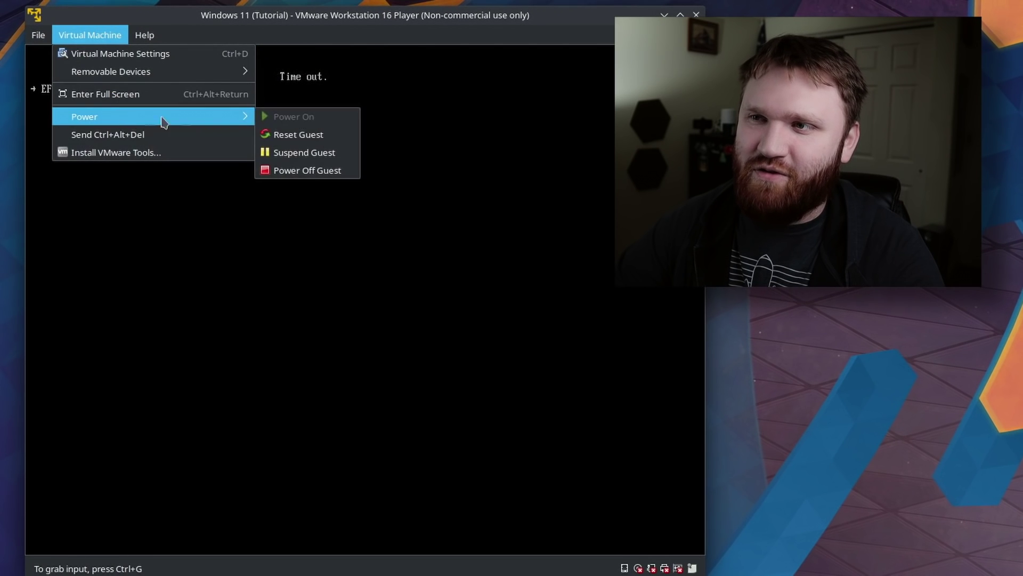
left_click(300, 134)
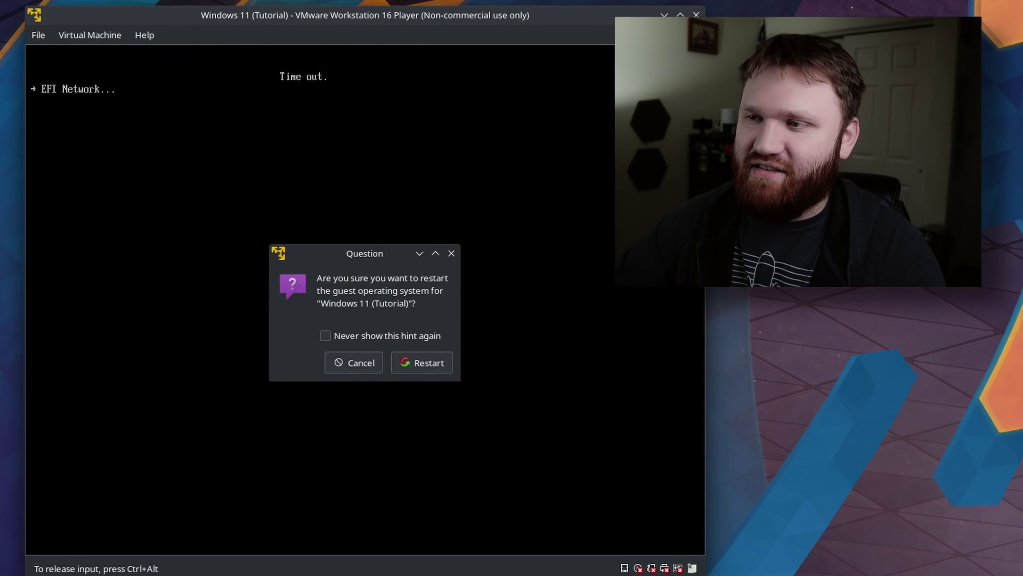
left_click(419, 365)
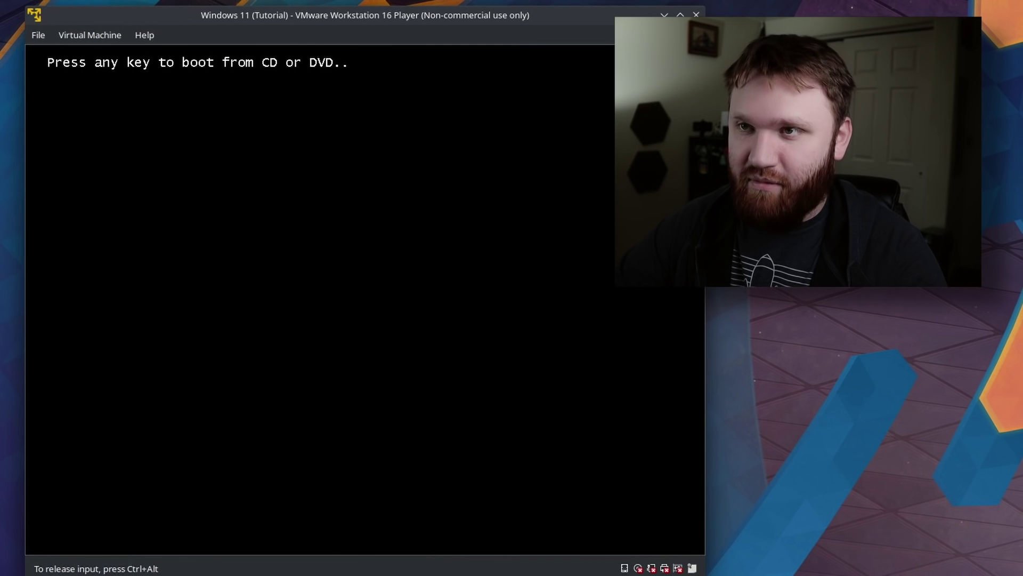
key("Return")
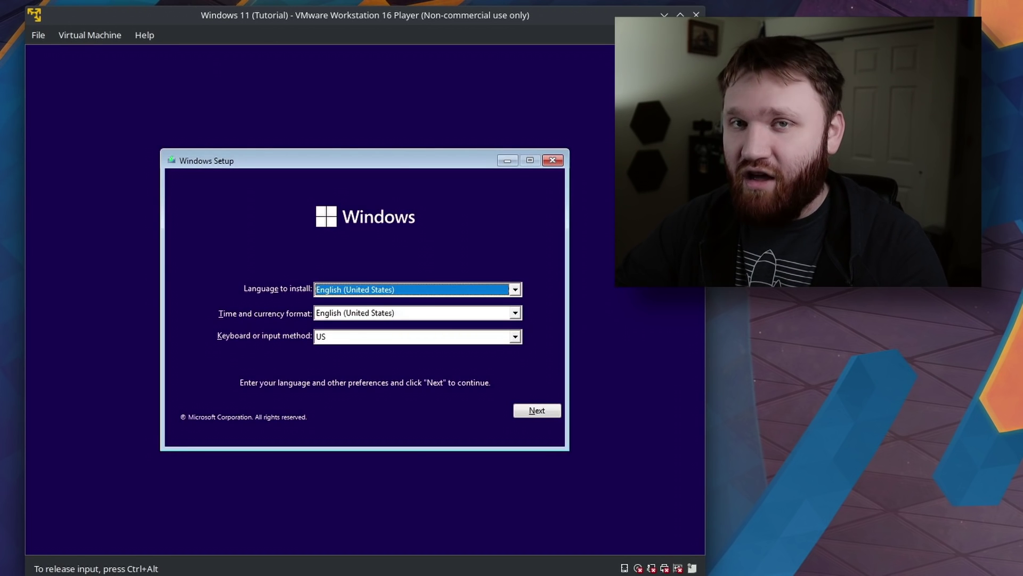
Install Windows with default language settings, no product key, and the Windows 11 Pro edition.
left_click(536, 412)
left_click(349, 310)
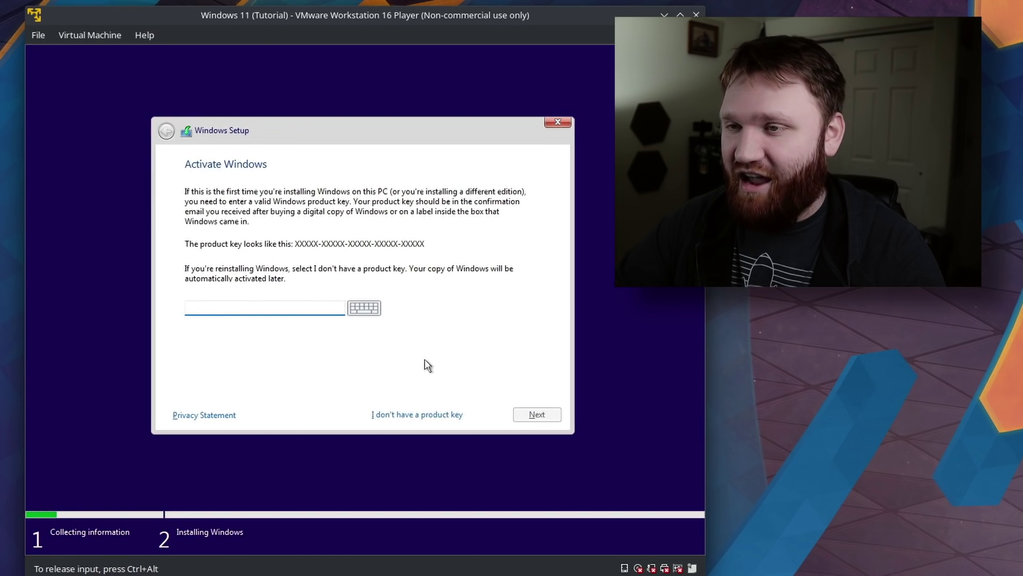
left_click(417, 416)
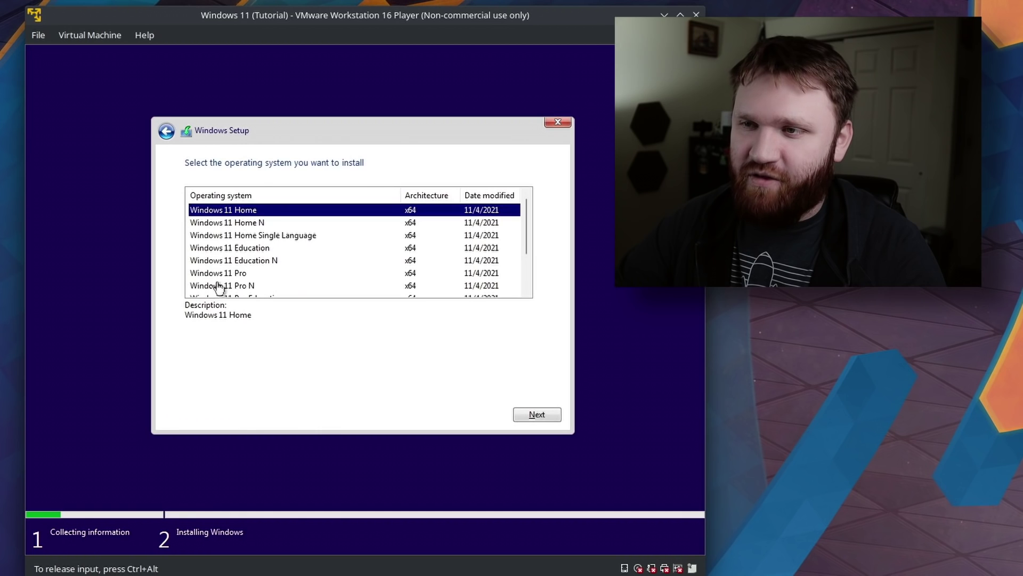
left_click(232, 274)
left_click(529, 414)
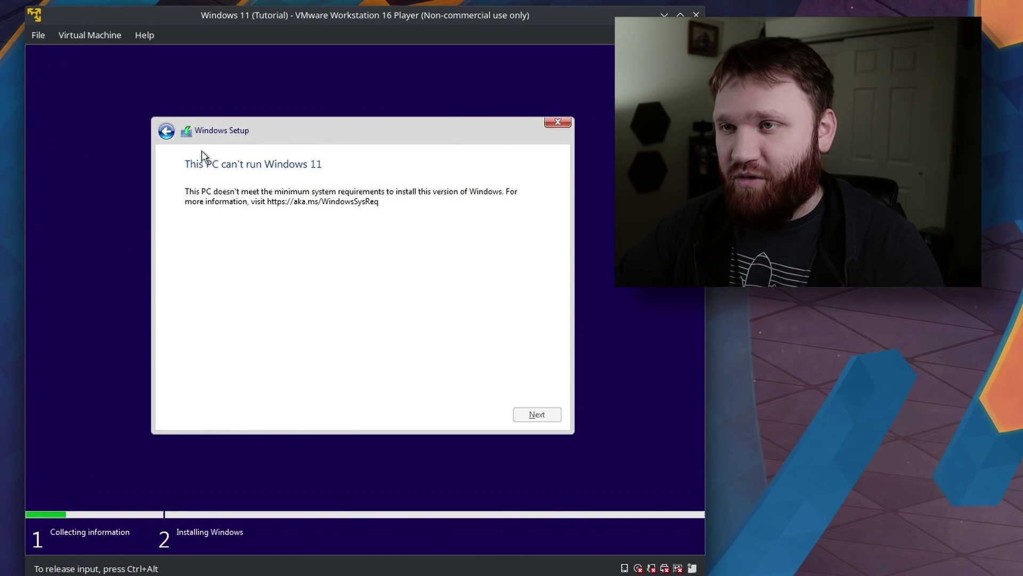
Go back to the edition list and open a command prompt with Shift+F10.
left_click(167, 131)
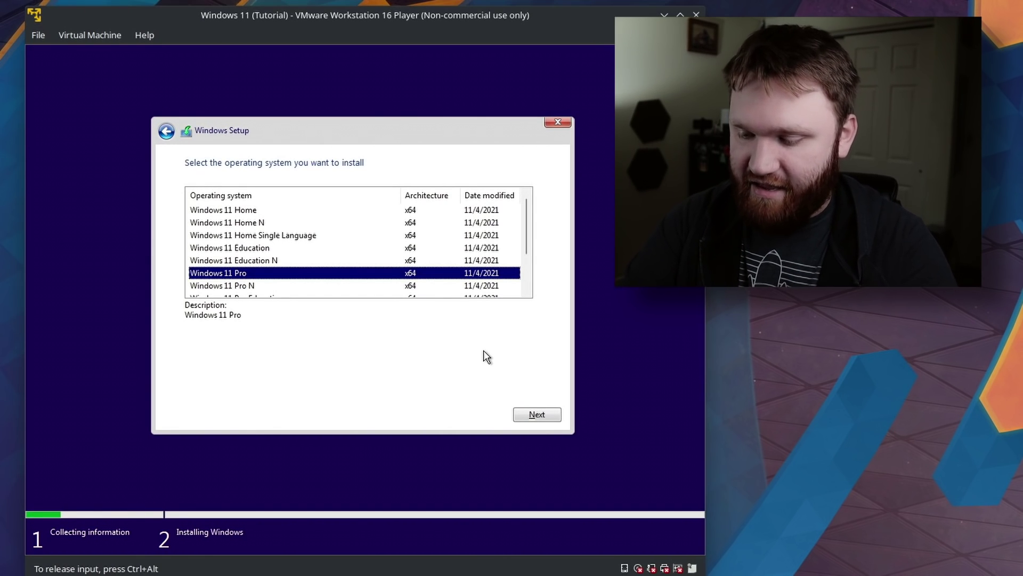
key("shift+F10")
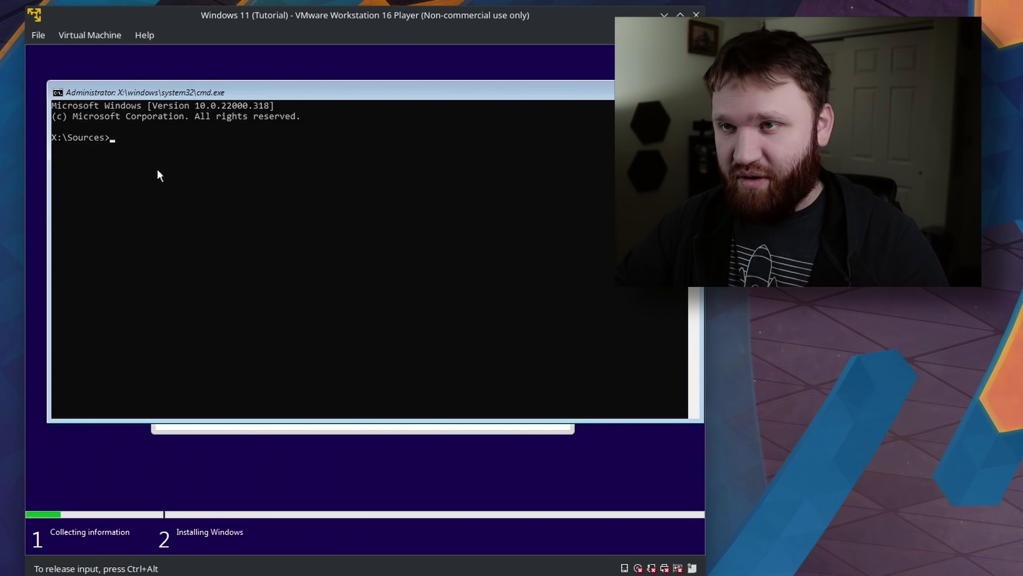
Launch regedit from the command prompt and expand HKEY_LOCAL_MACHINE\SYSTEM.
type("r")
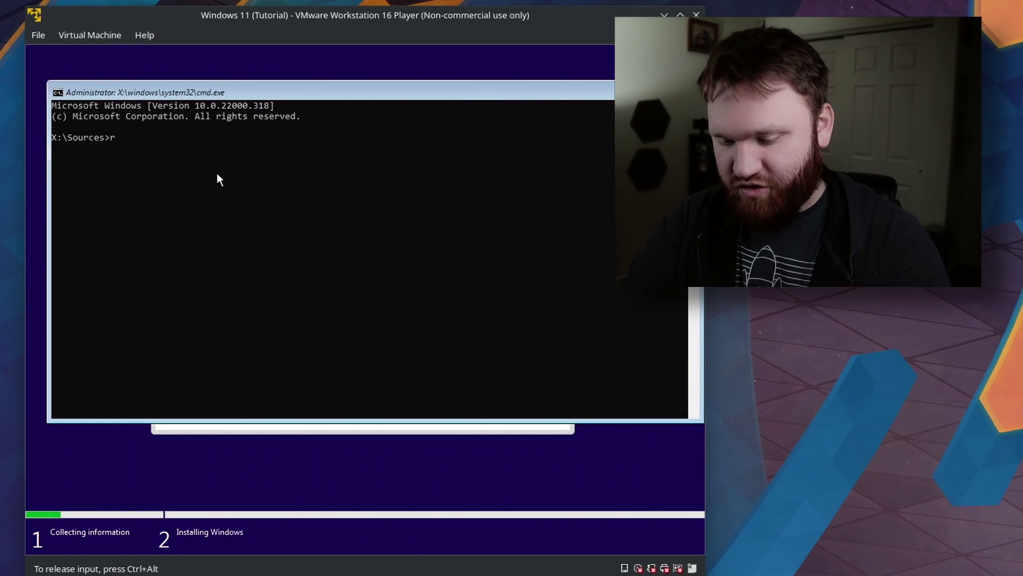
type("egedit")
key("Return")
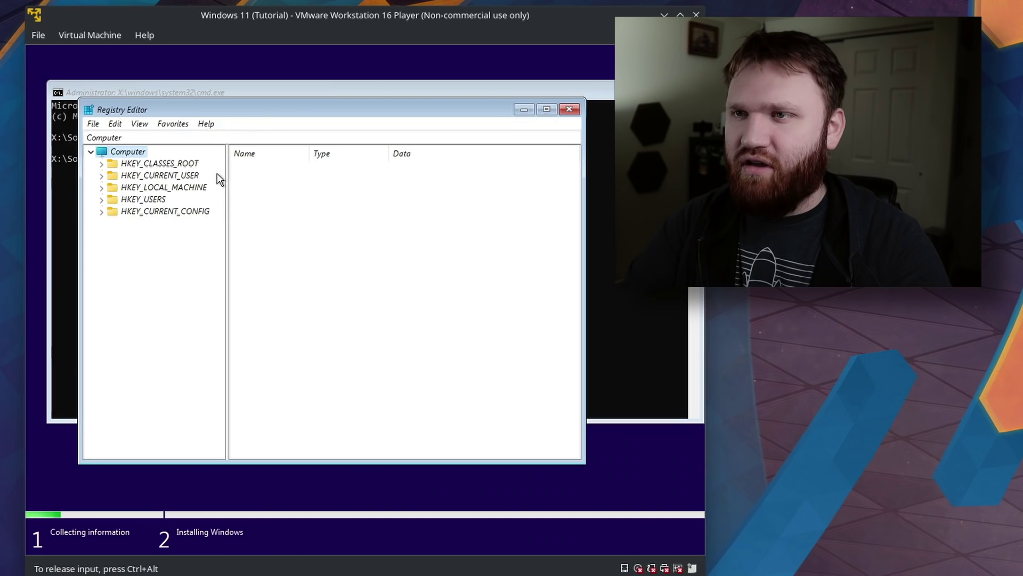
key("ctrl+alt")
left_click(93, 205)
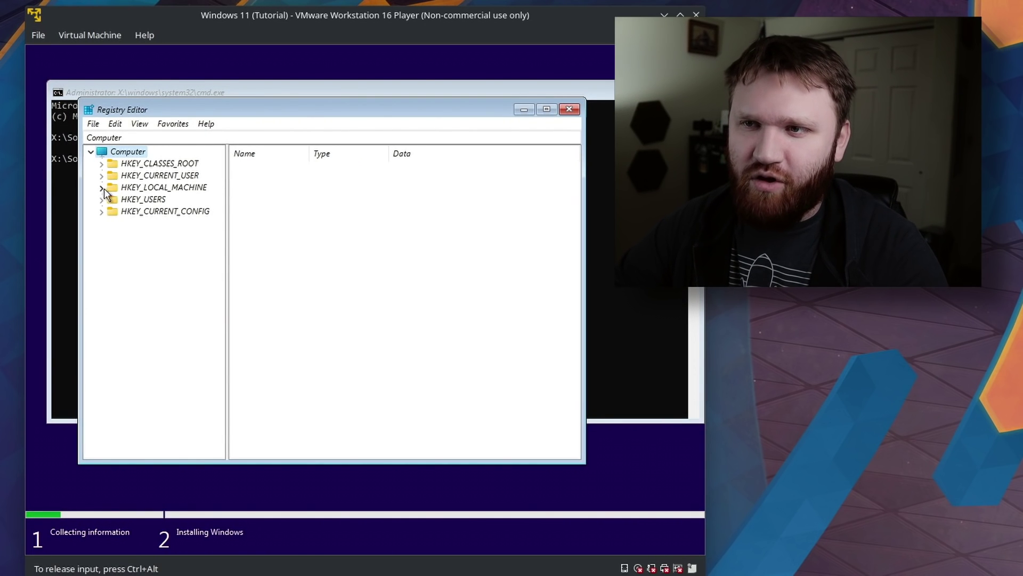
left_click(102, 188)
left_click(170, 190)
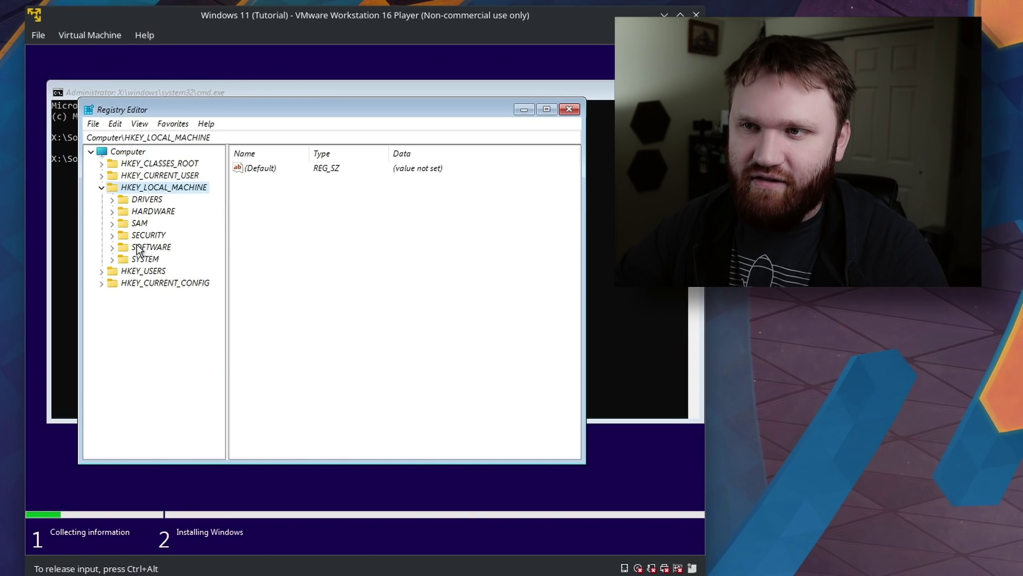
left_click(130, 260)
left_click(114, 259)
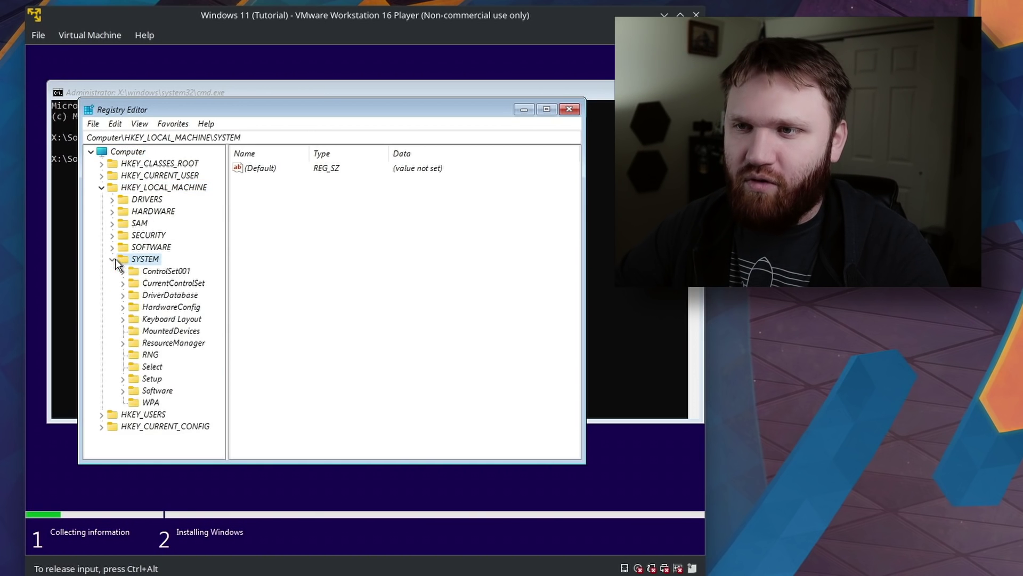
Create a new key named LabConfig under SYSTEM\Setup.
left_click(152, 379)
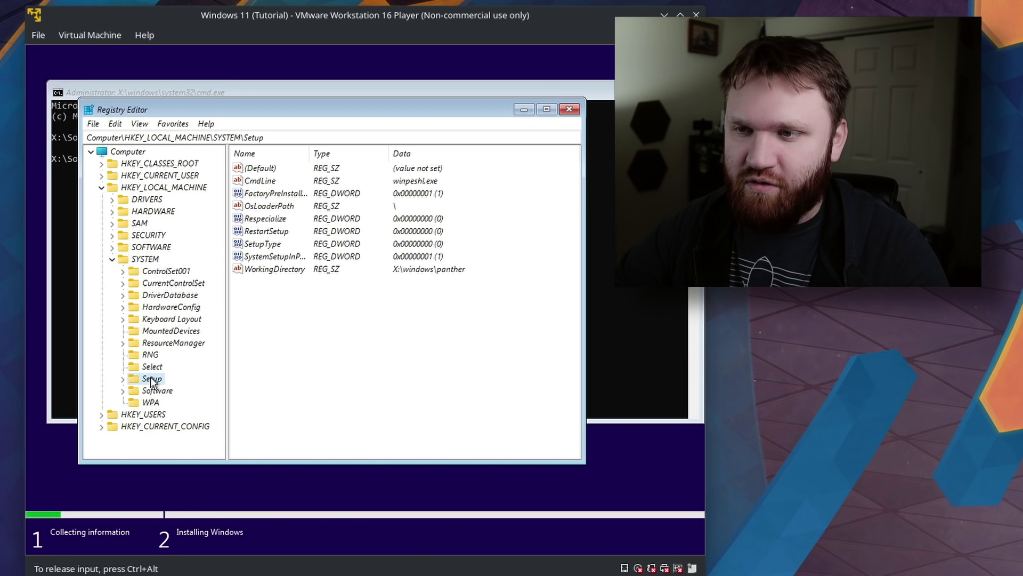
right_click(142, 376)
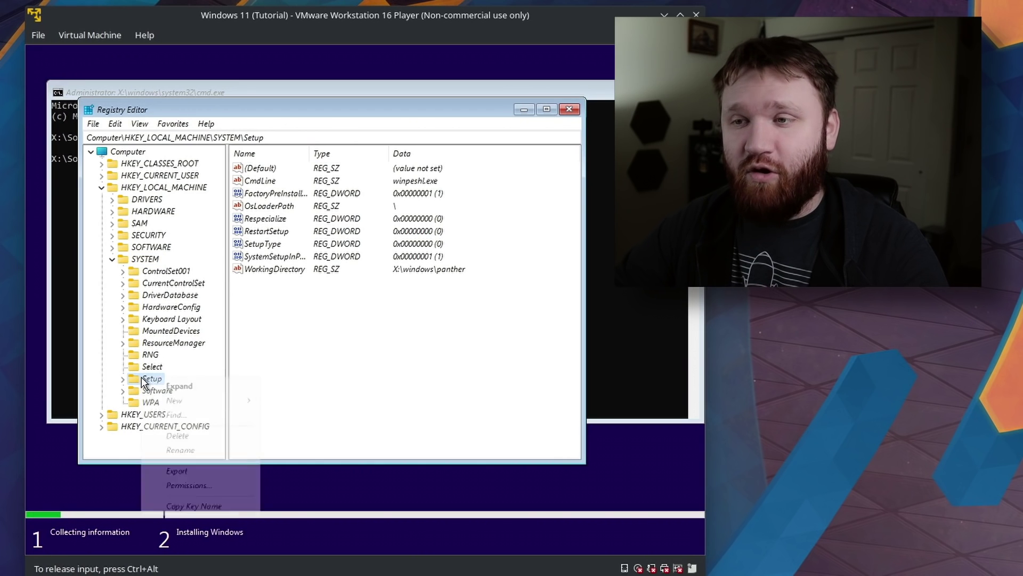
mouse_move(206, 400)
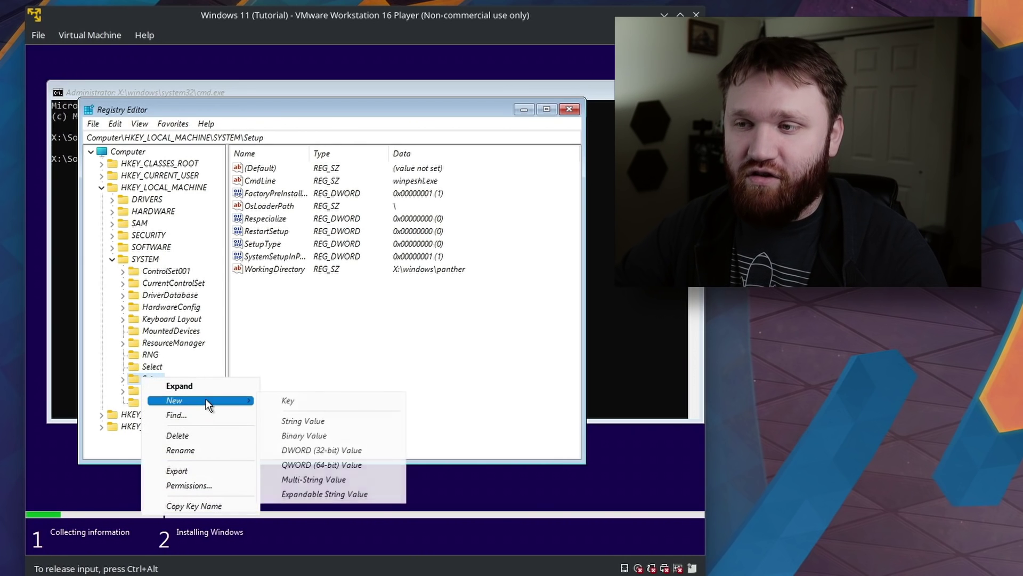
left_click(284, 400)
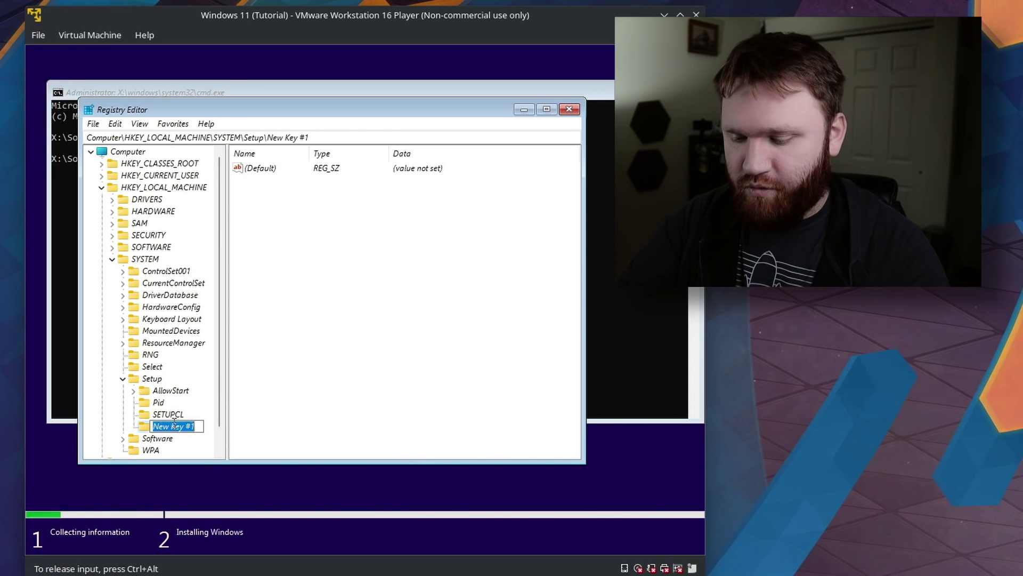
type("LabConfig")
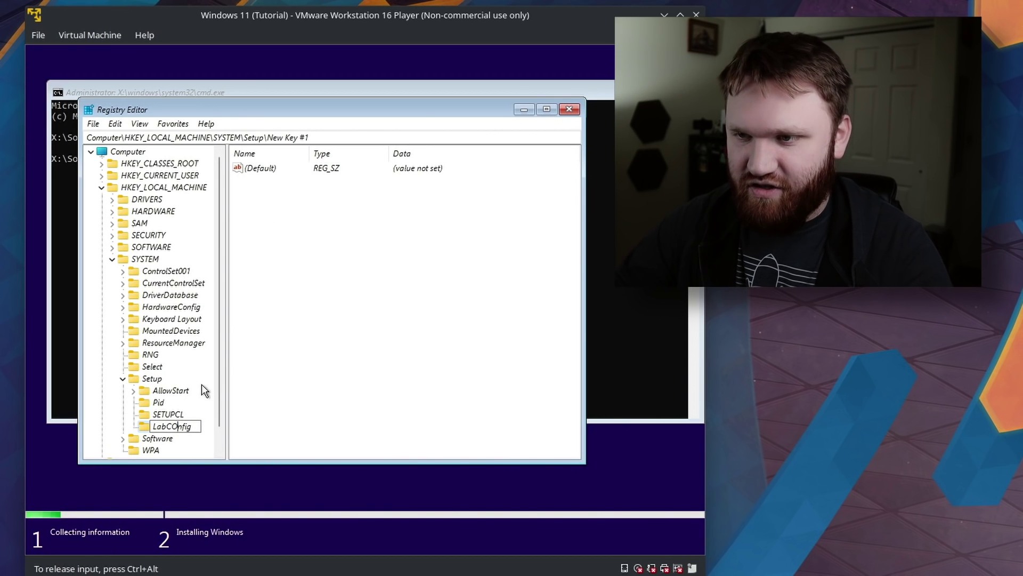
key("BackSpace")
type("o")
key("Return")
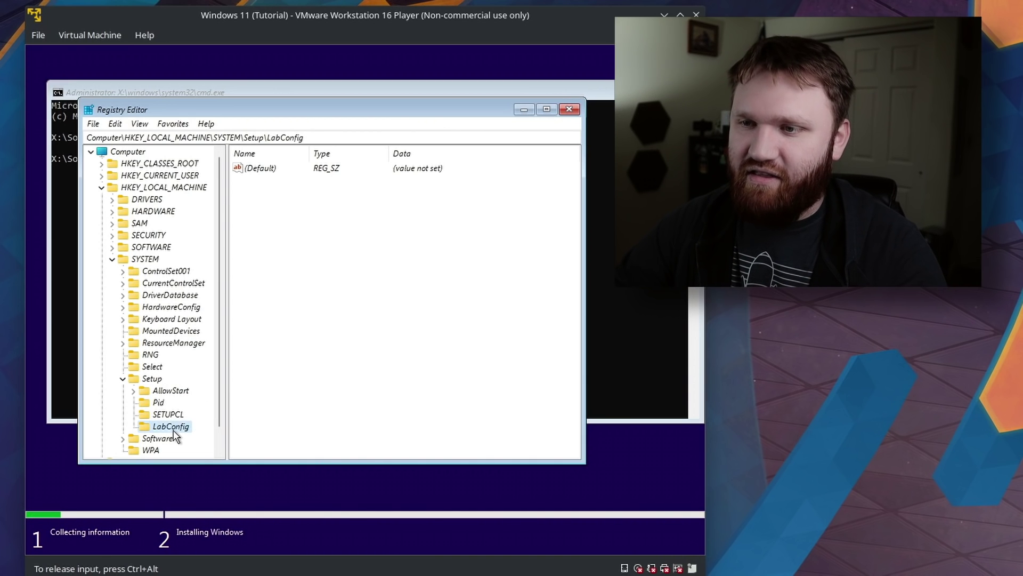
Add a DWORD (32-bit) value BypassTPMCheck under LabConfig with data 1.
right_click(274, 215)
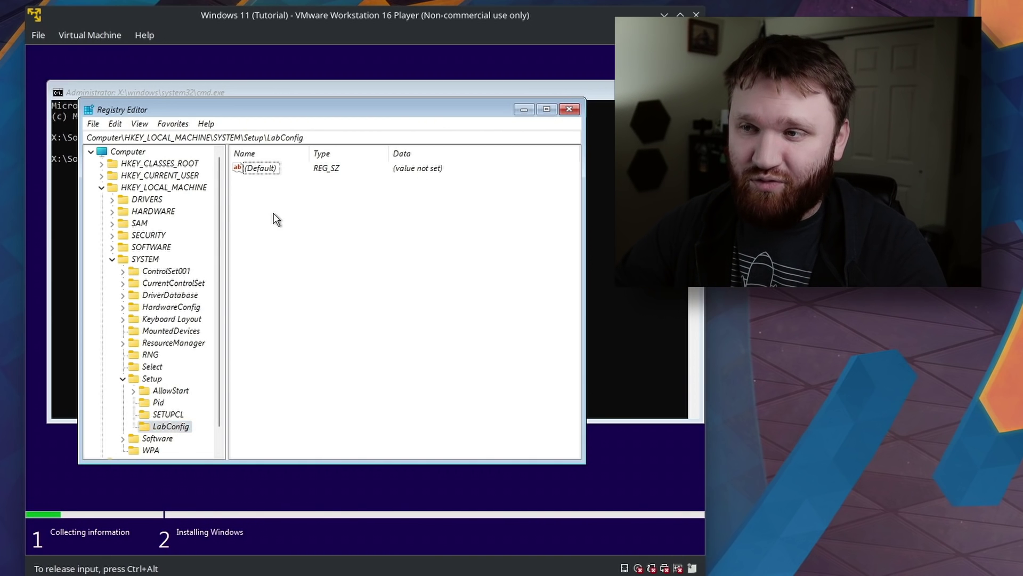
mouse_move(308, 219)
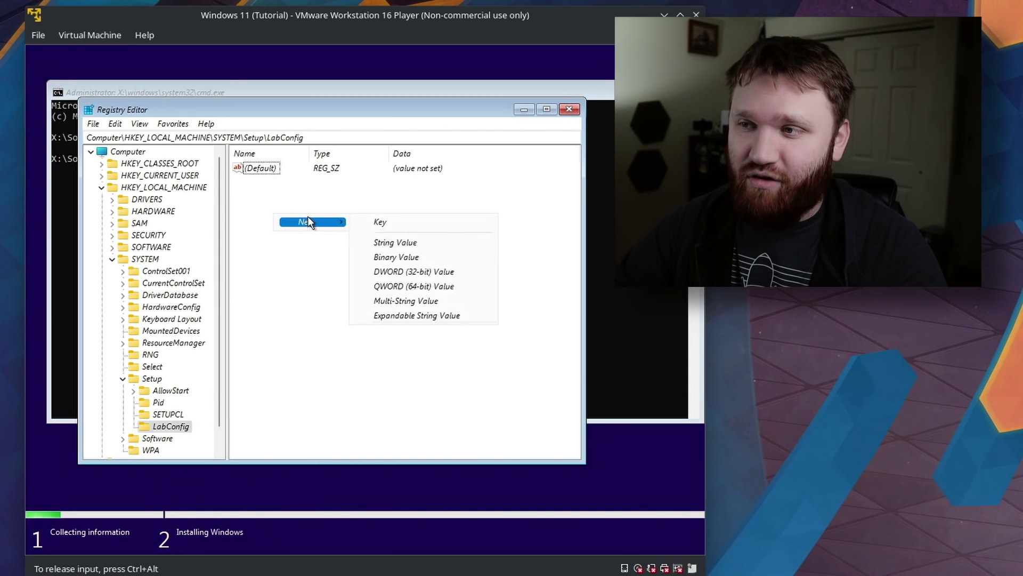
left_click(431, 272)
type("By")
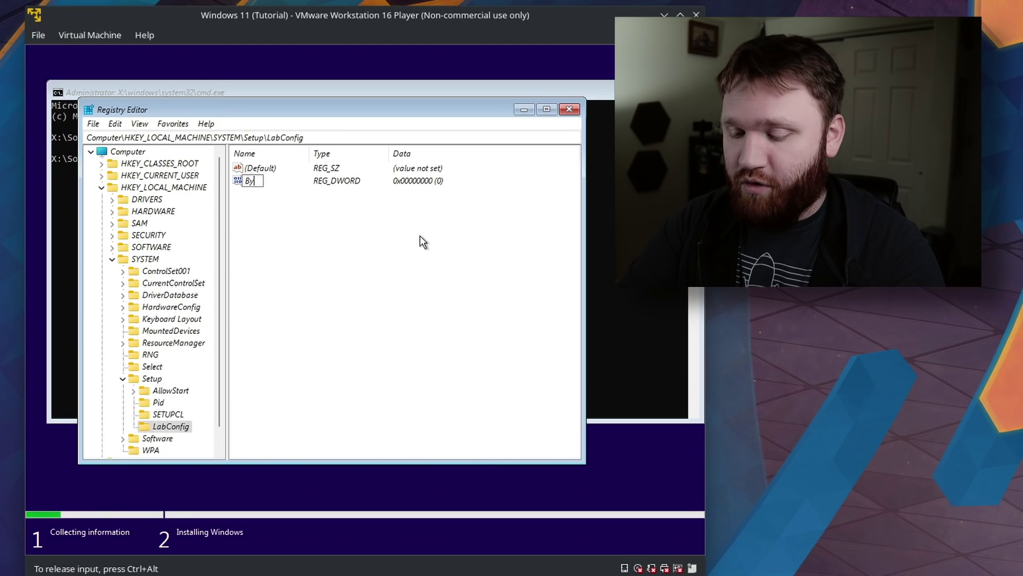
type("passT")
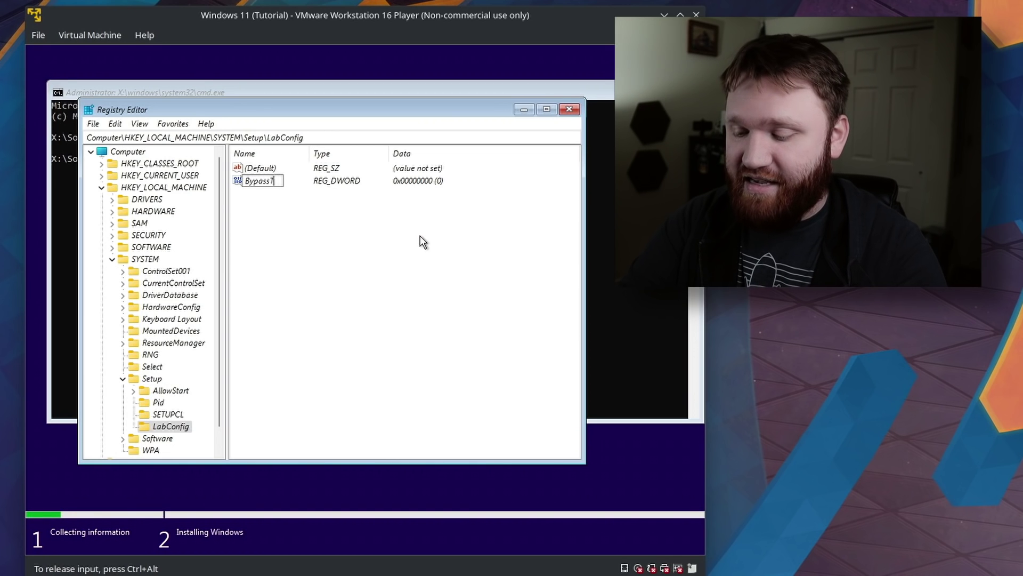
type("PMCheck")
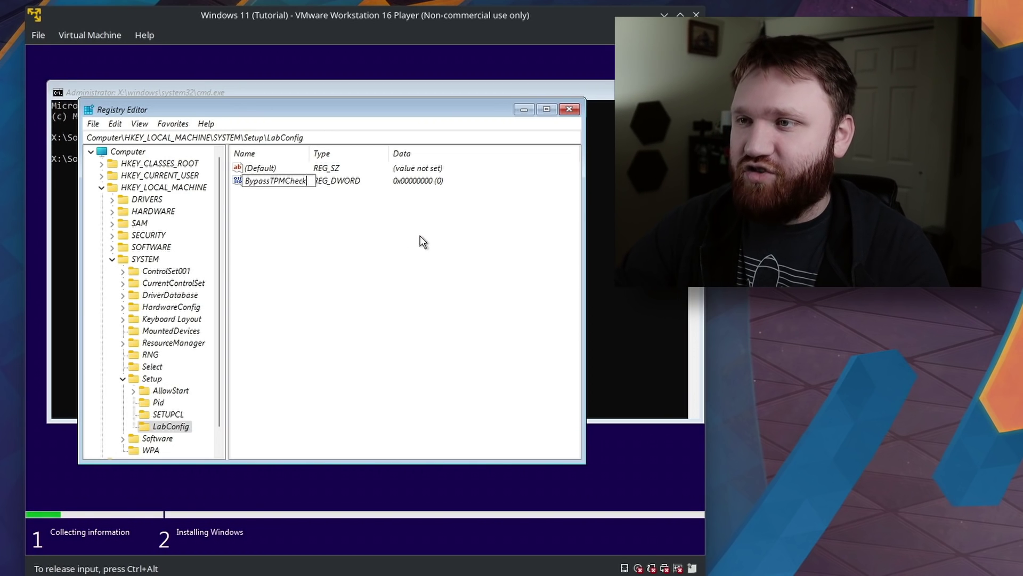
key("Return")
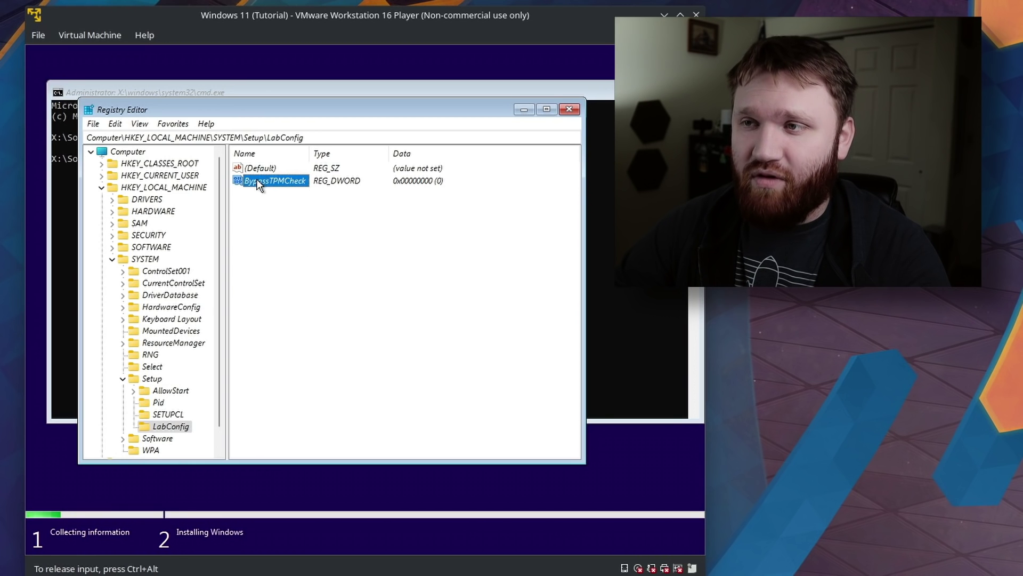
double_click(257, 178)
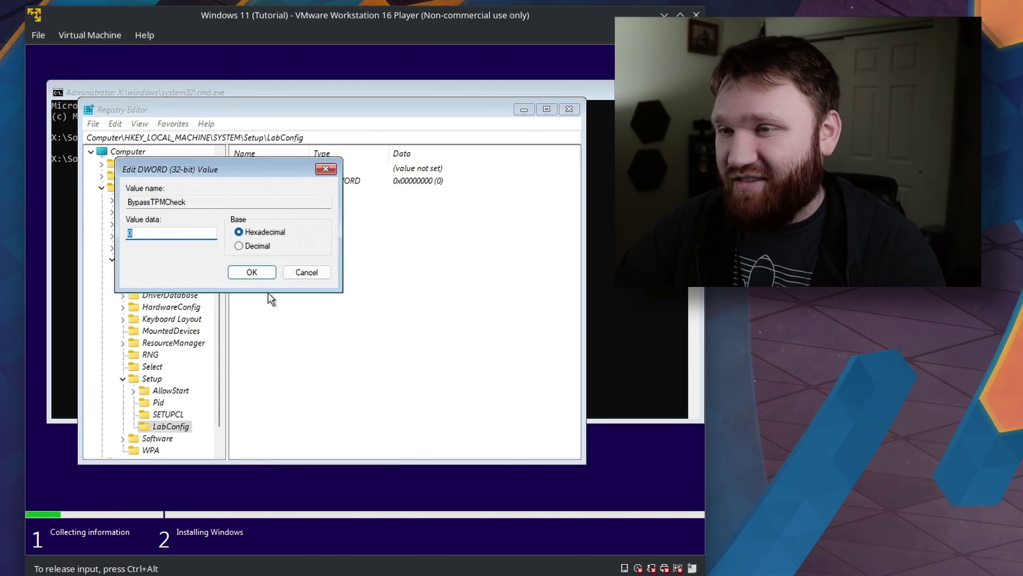
type("1")
left_click(258, 271)
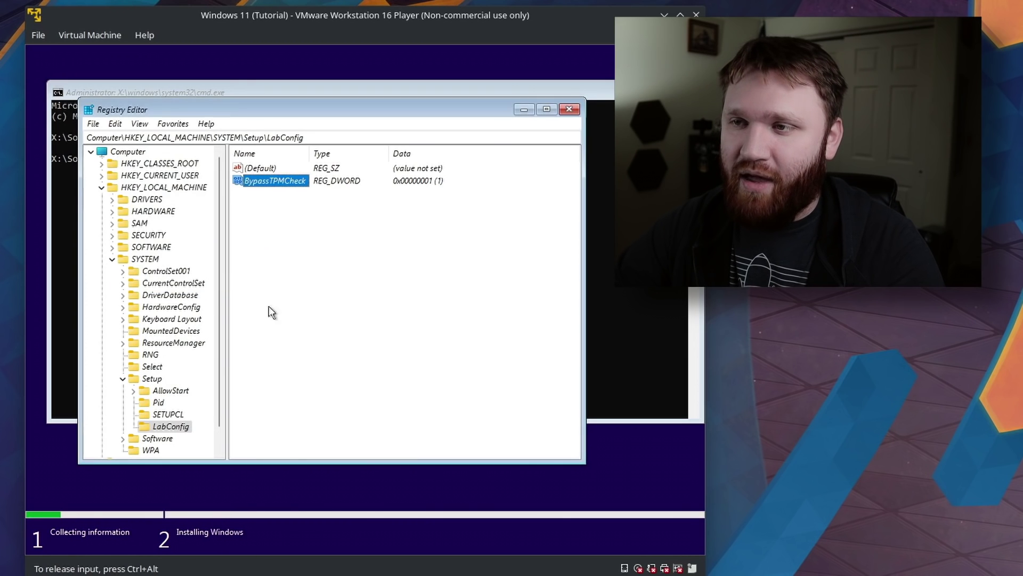
left_click(476, 208)
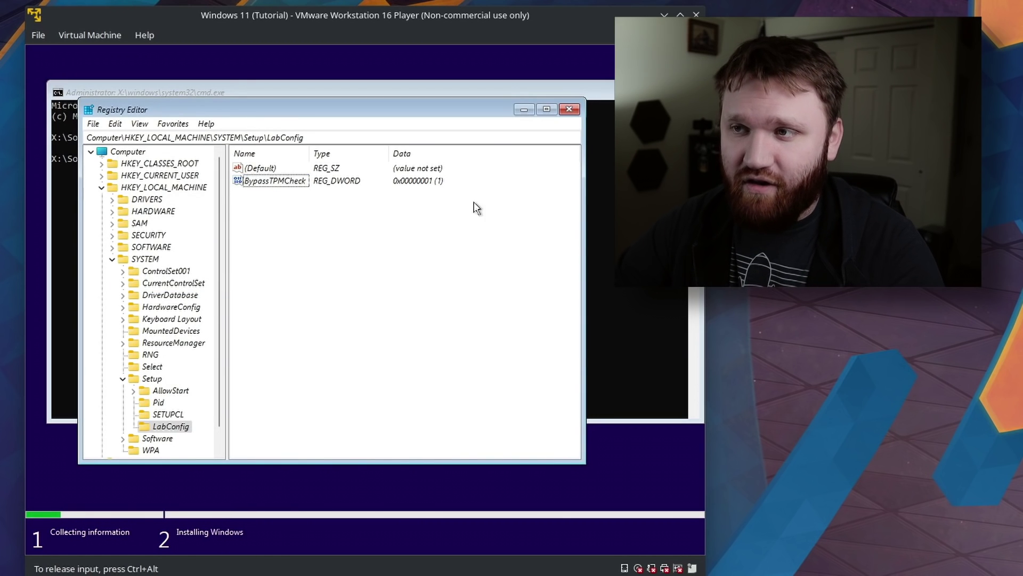
Close Registry Editor and the command prompt, then continue Setup with Windows 11 Pro.
left_click(569, 109)
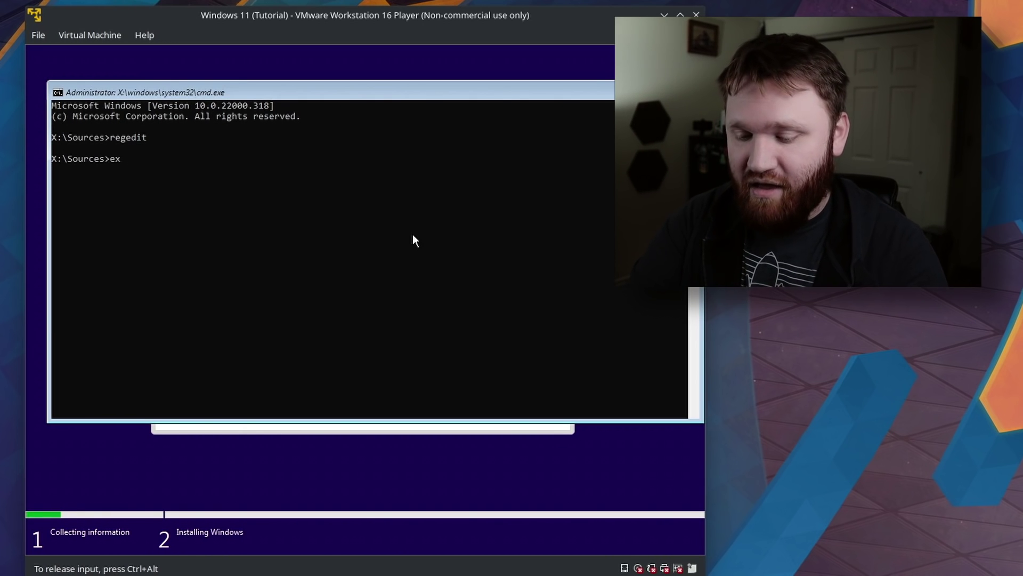
key("Return")
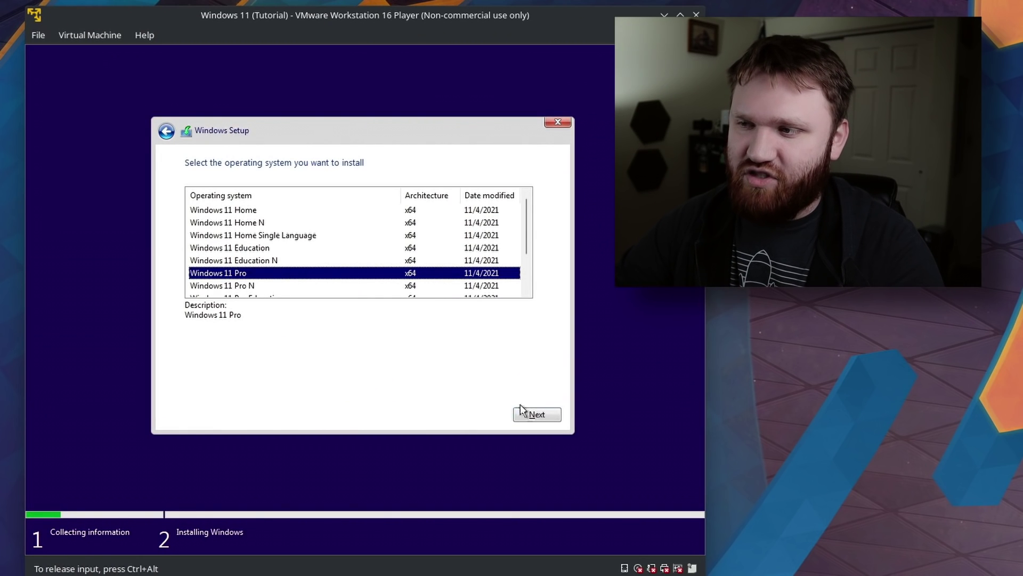
left_click(536, 415)
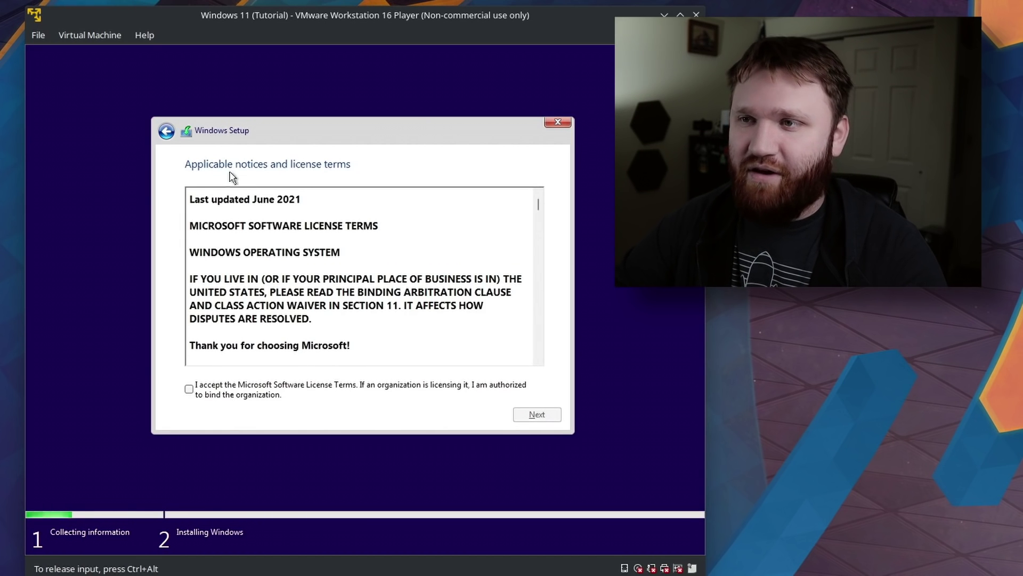
Accept the license terms and start a Custom install on Drive 0's unallocated space.
mouse_move(538, 206)
left_mouse_down()
mouse_move(537, 322)
mouse_move(540, 191)
left_mouse_up()
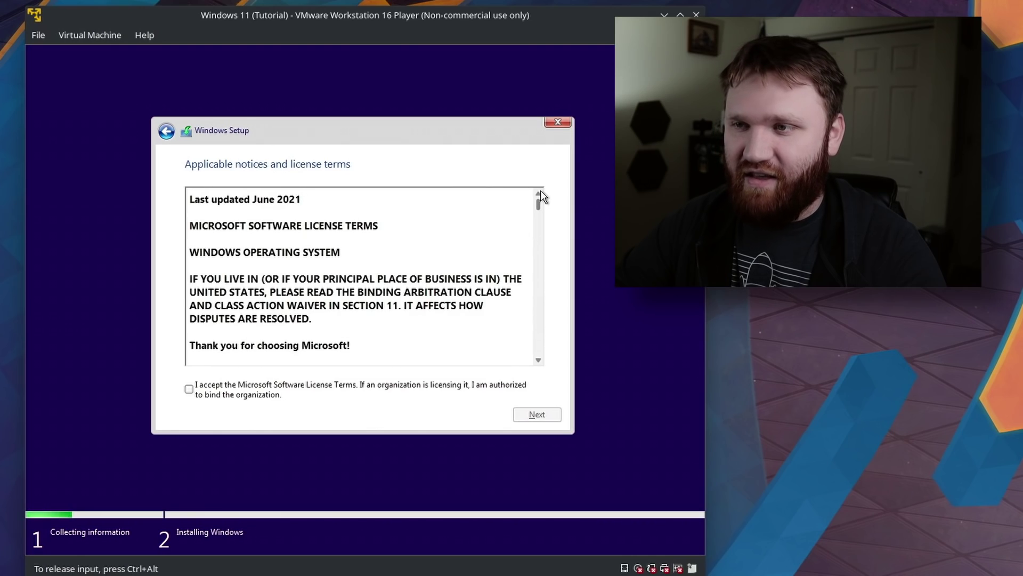
left_click(234, 395)
left_click(527, 415)
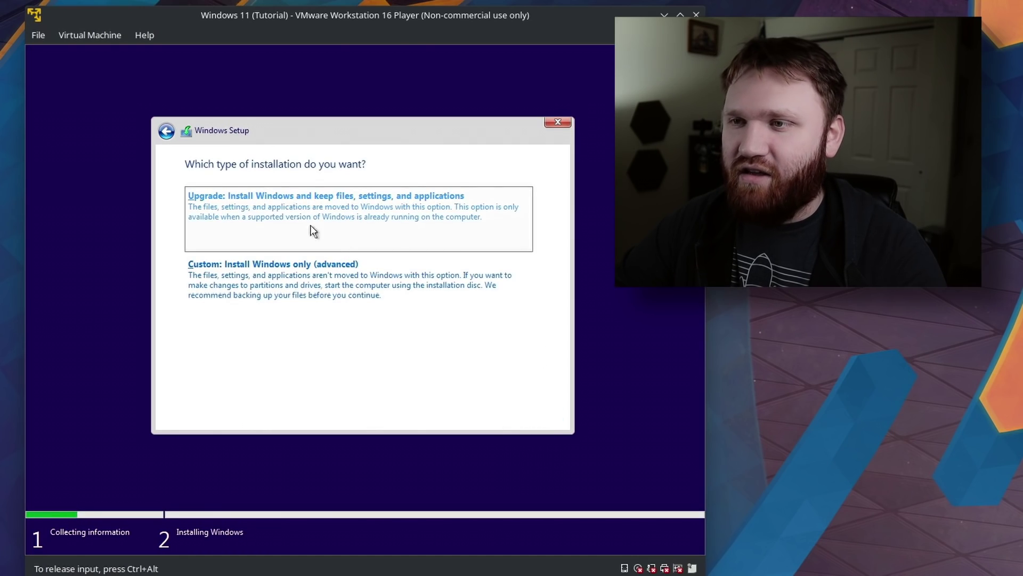
left_click(201, 264)
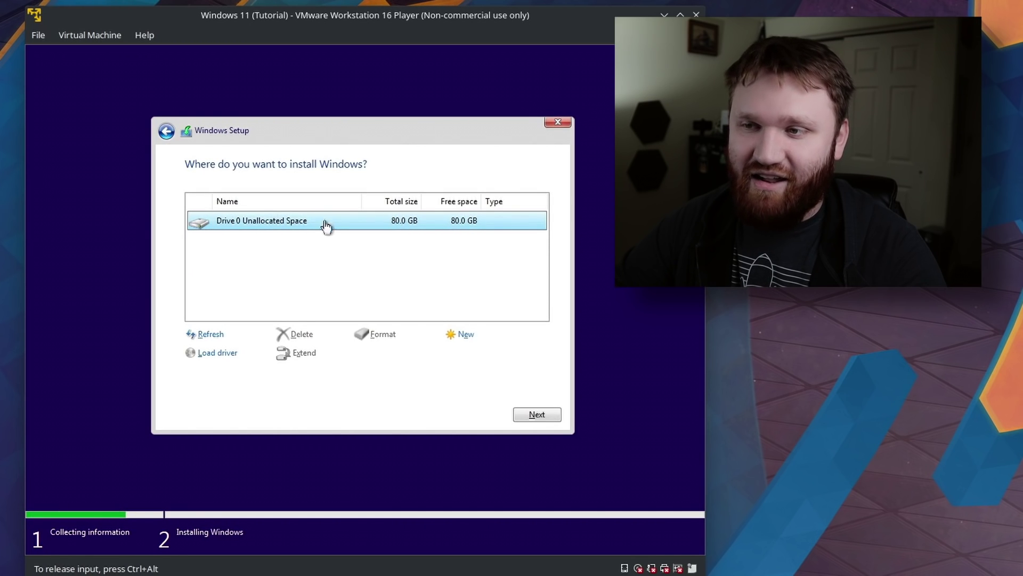
left_click(538, 415)
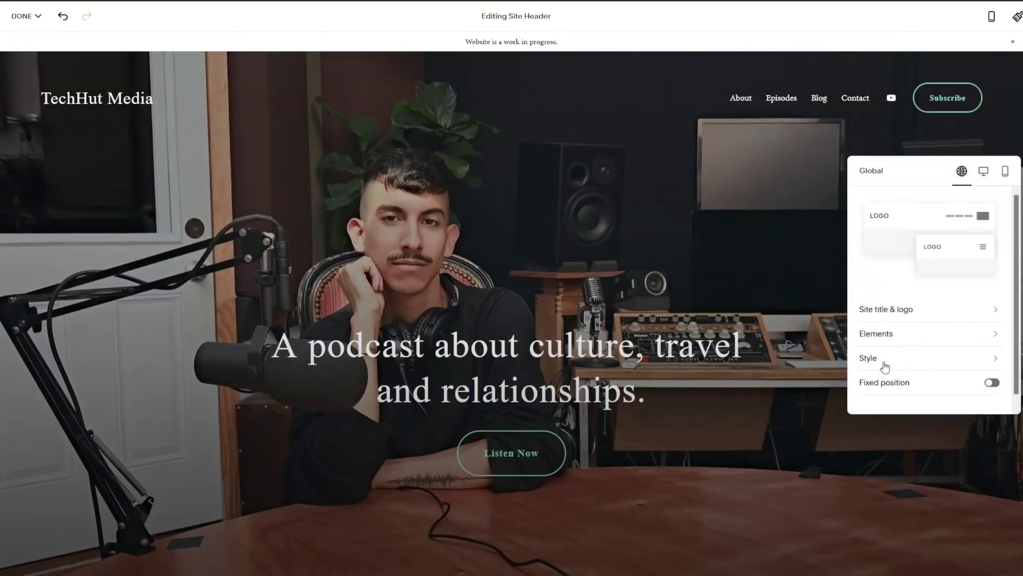
Give the site header a transparent gradient background at 50% opacity.
left_click(885, 366)
left_click(929, 219)
left_click(929, 166)
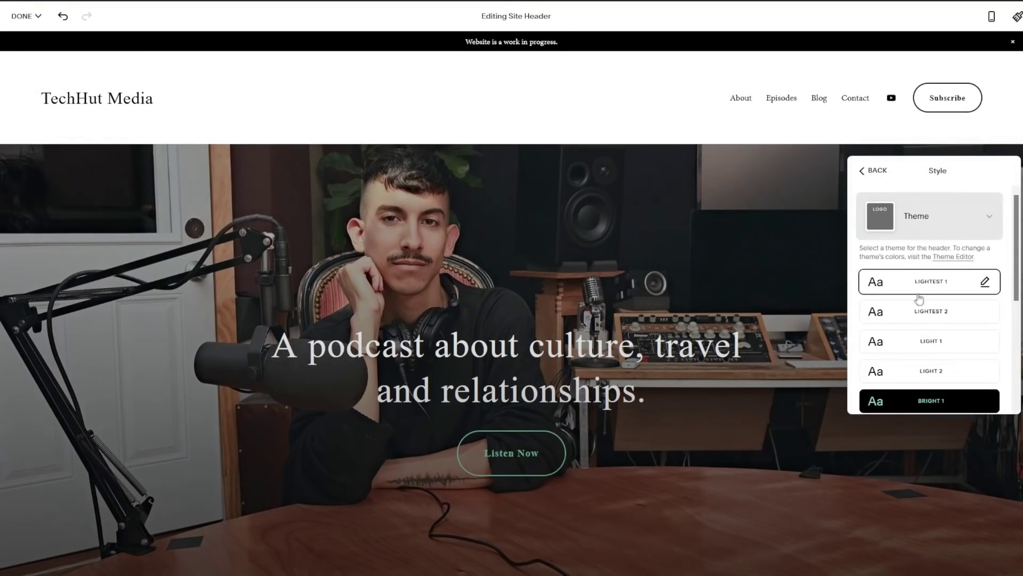
left_click(920, 312)
left_click(926, 373)
left_click(927, 350)
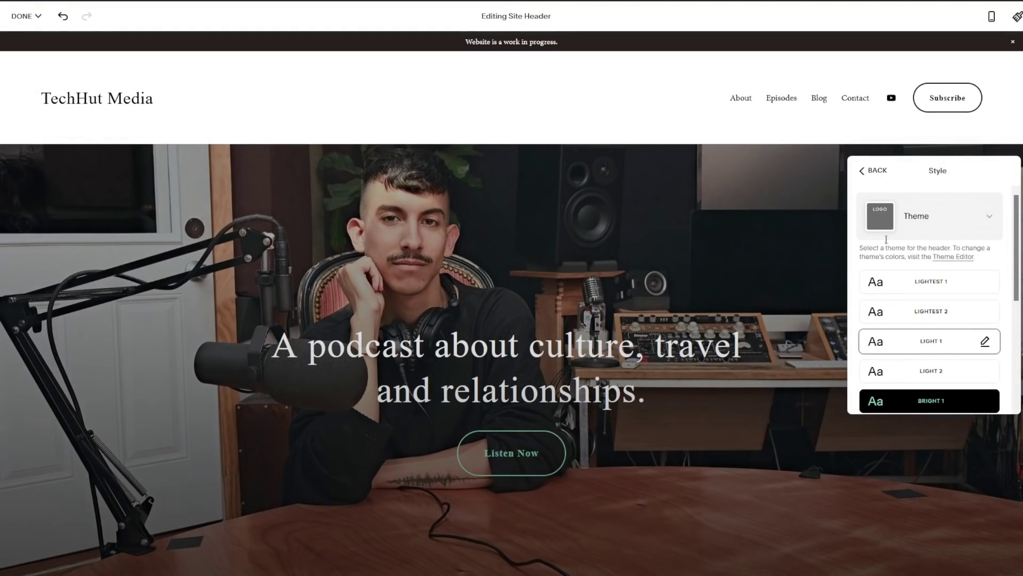
left_click(922, 213)
left_click(930, 166)
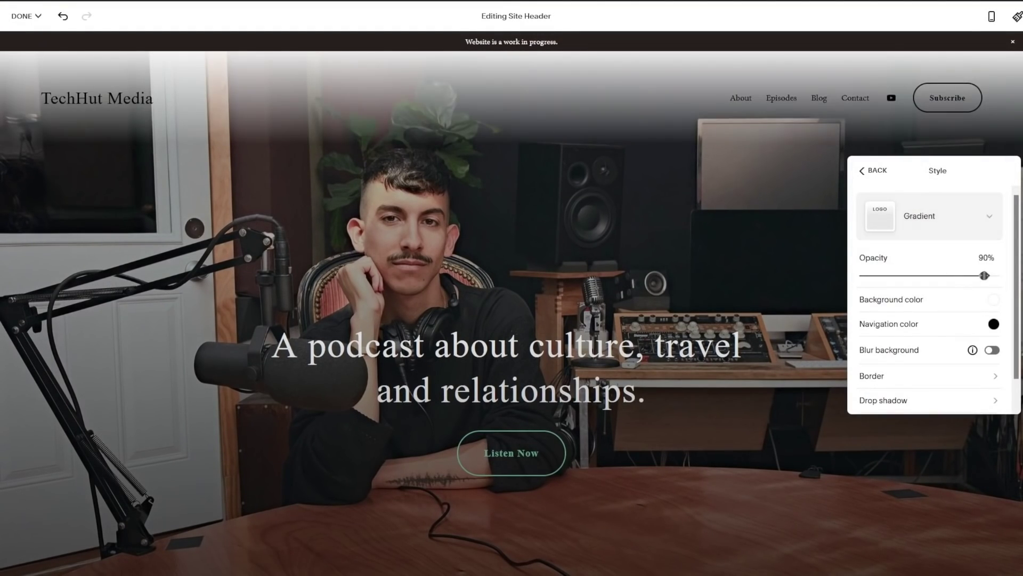
left_click_drag(985, 275, 930, 275)
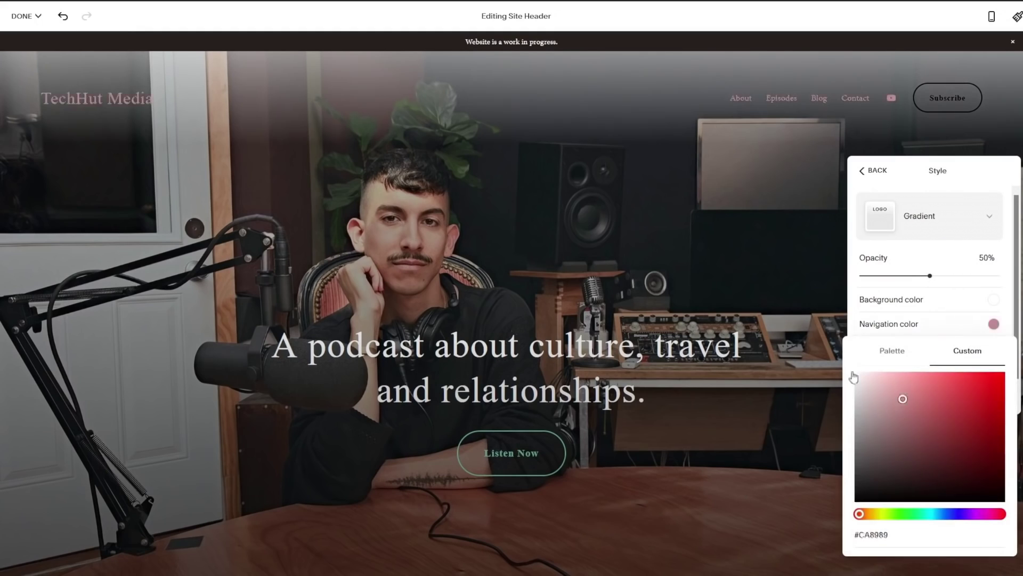
Make the header's logo and navigation light and its background black #000000 with higher opacity.
left_click(854, 376)
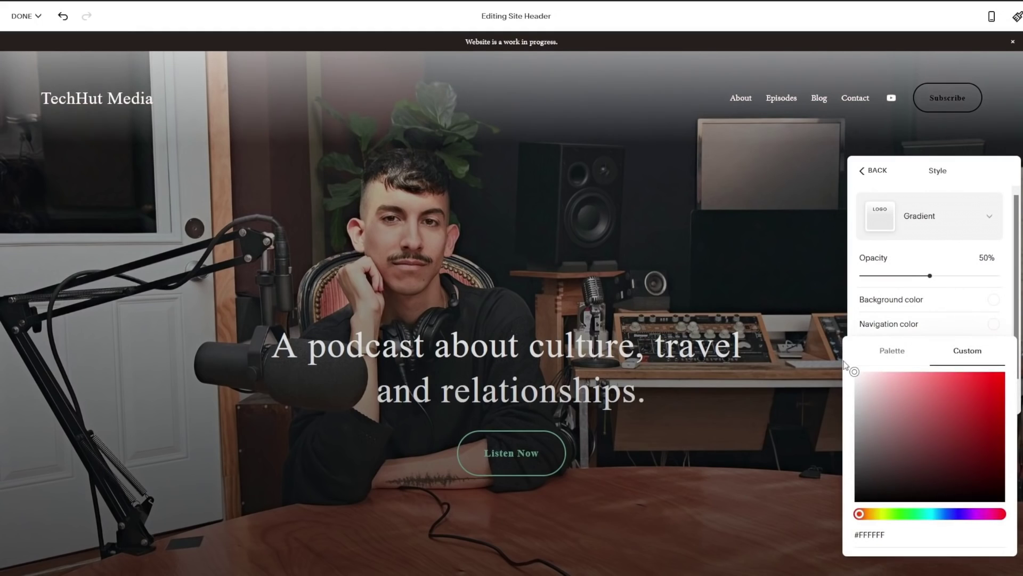
left_click(927, 359)
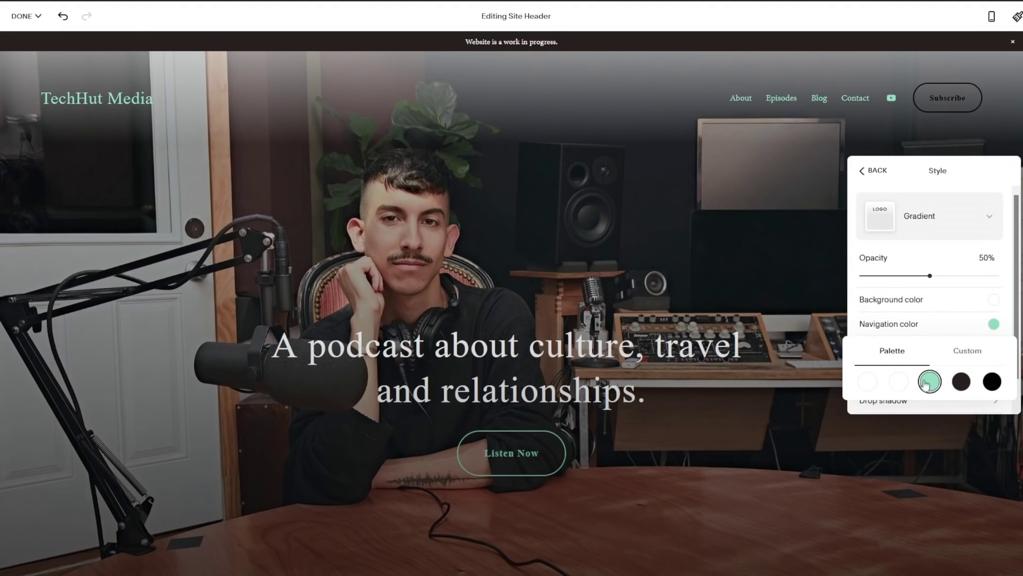
left_click(867, 382)
left_click(1009, 140)
left_click(993, 325)
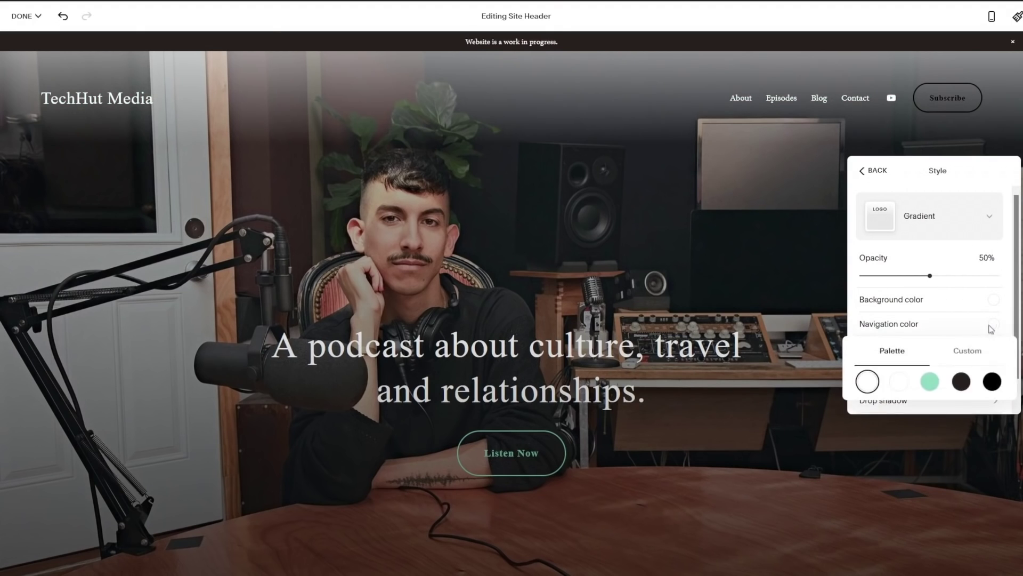
left_click(993, 304)
left_click(993, 301)
left_click(855, 463)
left_click_drag(857, 486, 855, 482)
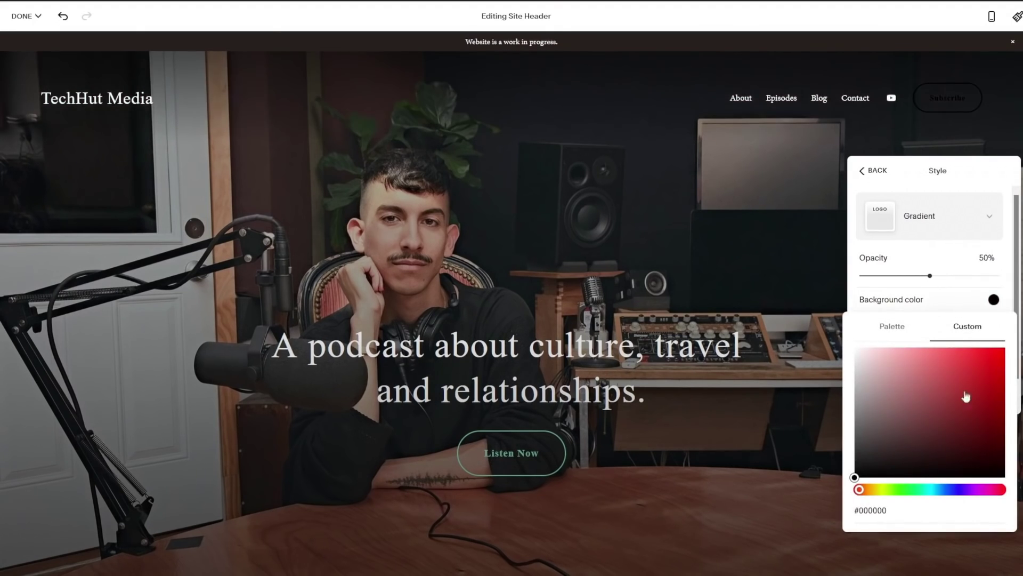
left_click(1004, 255)
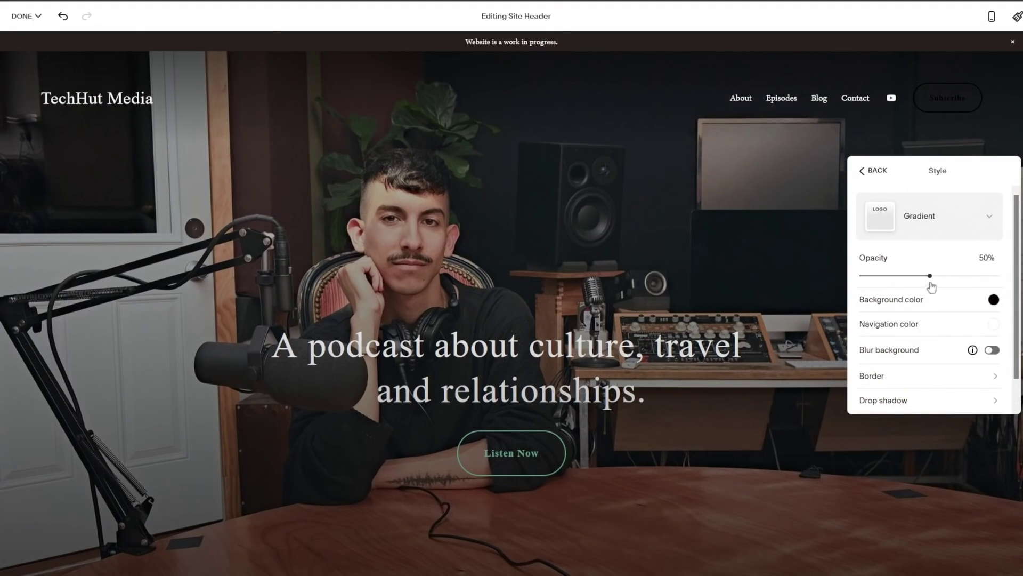
left_click_drag(931, 286, 963, 276)
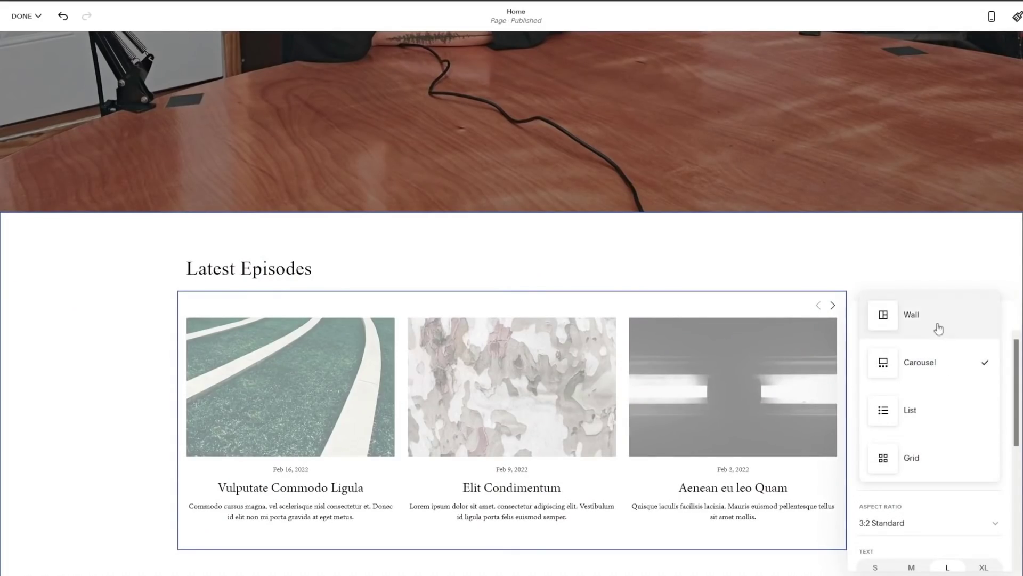
Switch Latest Episodes to the Wall layout, save, and pick About as the 404 page.
left_click(938, 320)
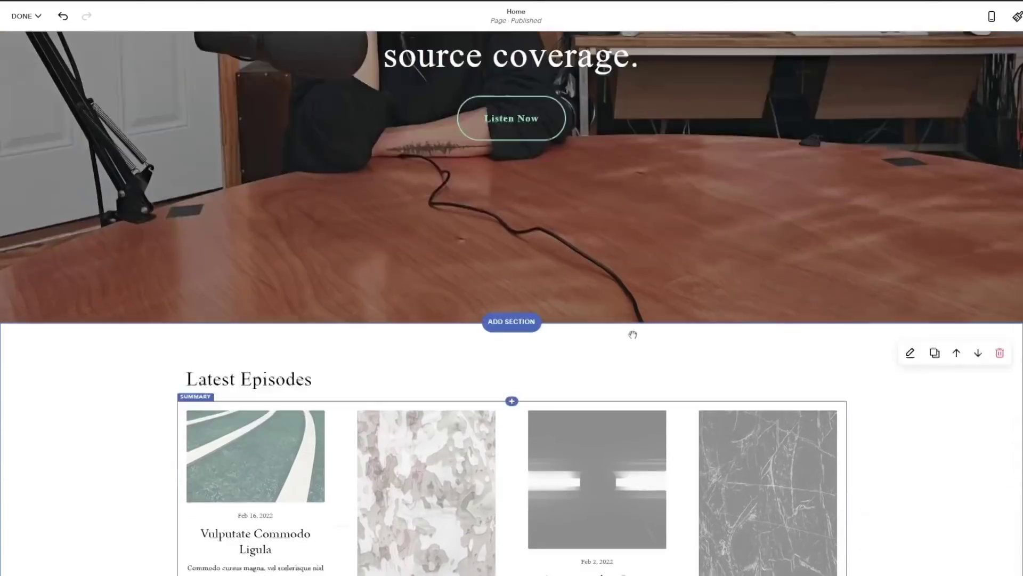
left_click(26, 16)
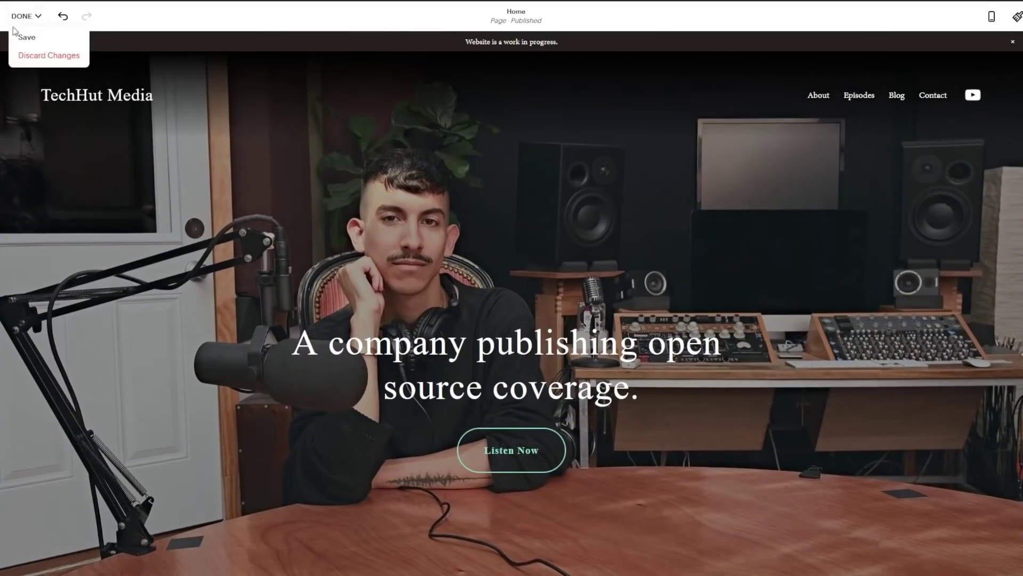
left_click(30, 33)
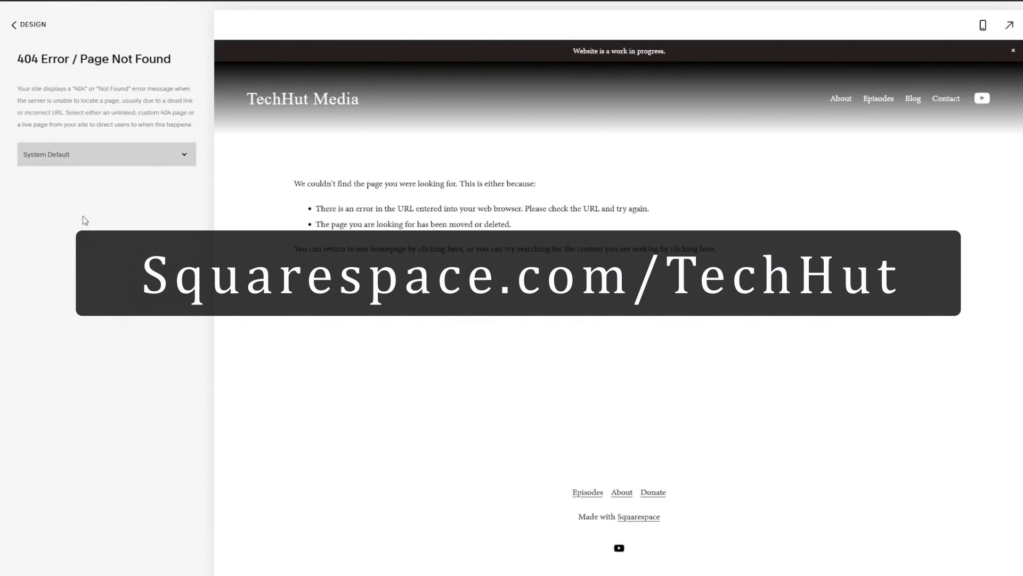
left_click(103, 167)
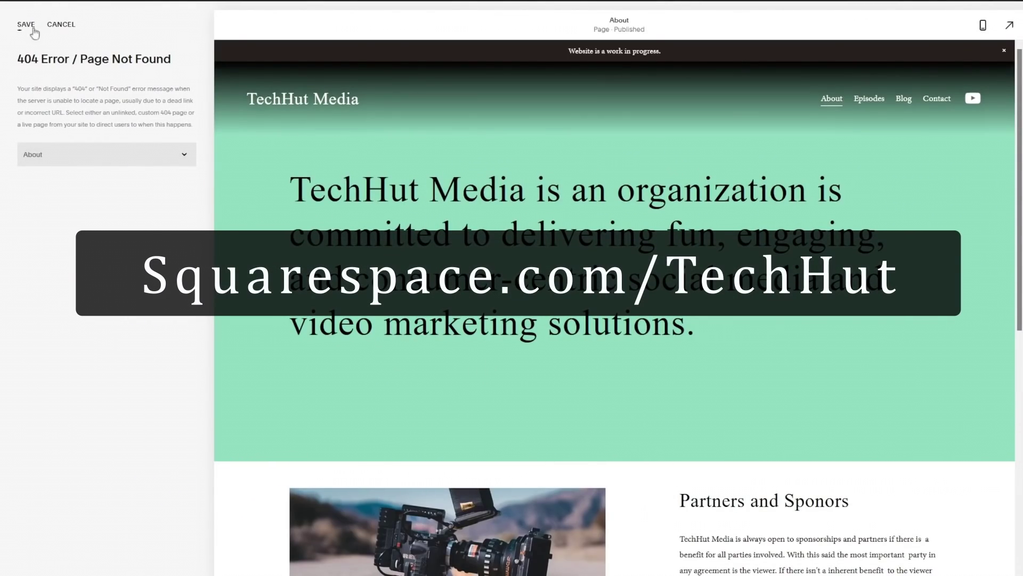
Save the 404 page choice, then confirm United States and the suggested keyboard layout.
left_click(32, 29)
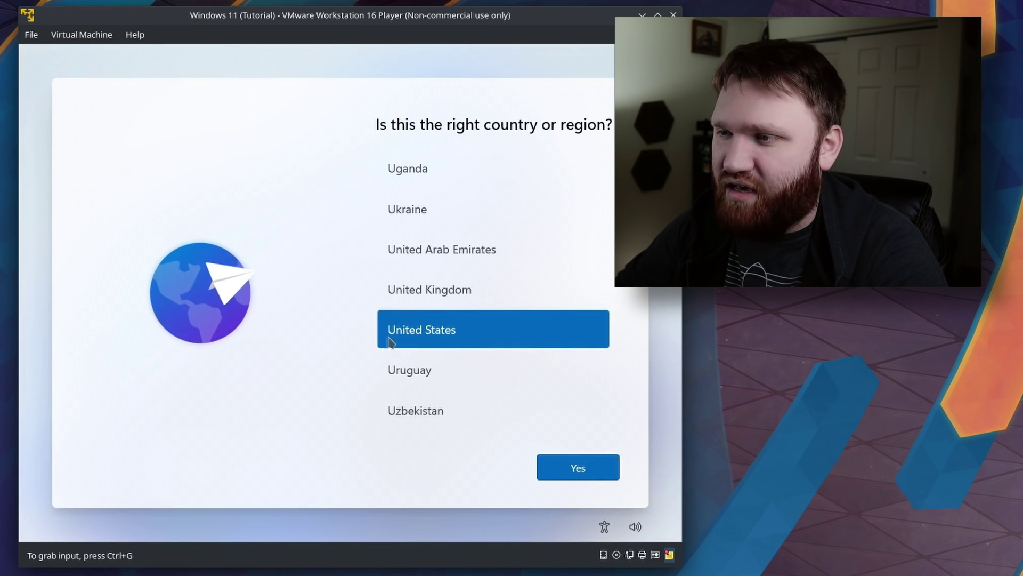
left_click(583, 471)
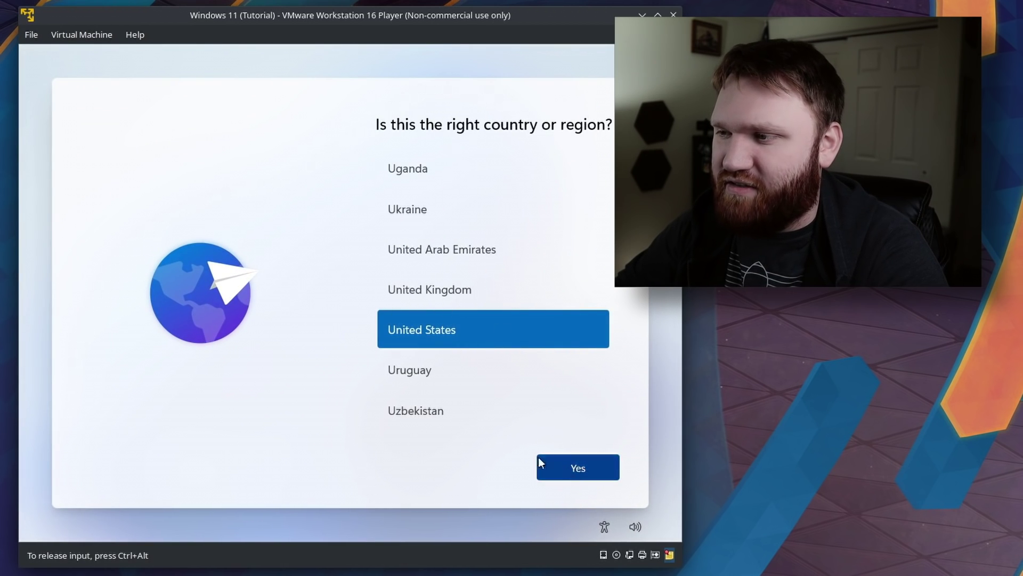
left_click(558, 467)
left_click(566, 465)
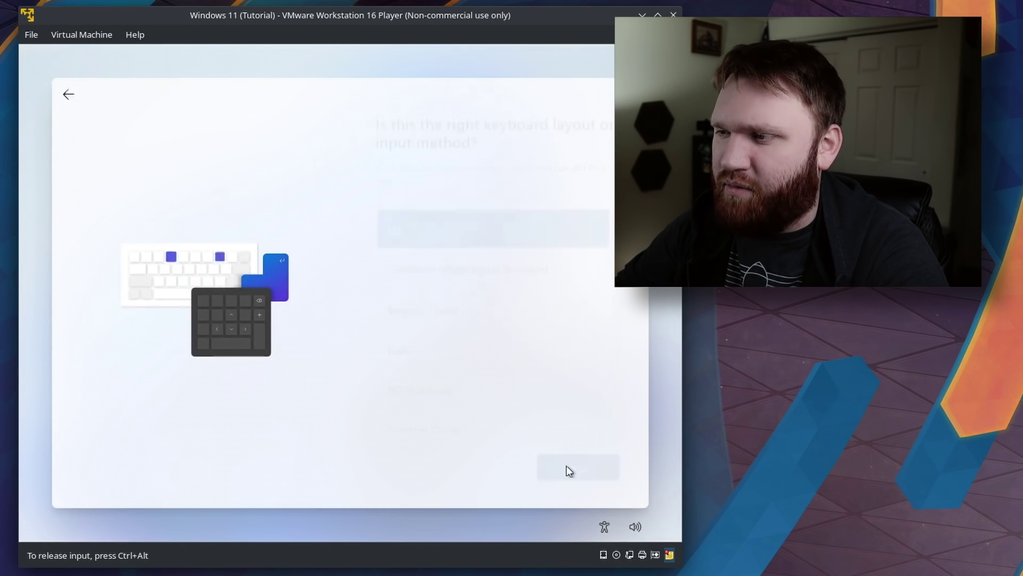
Skip a second keyboard layout and continue with limited setup without internet.
left_click(565, 468)
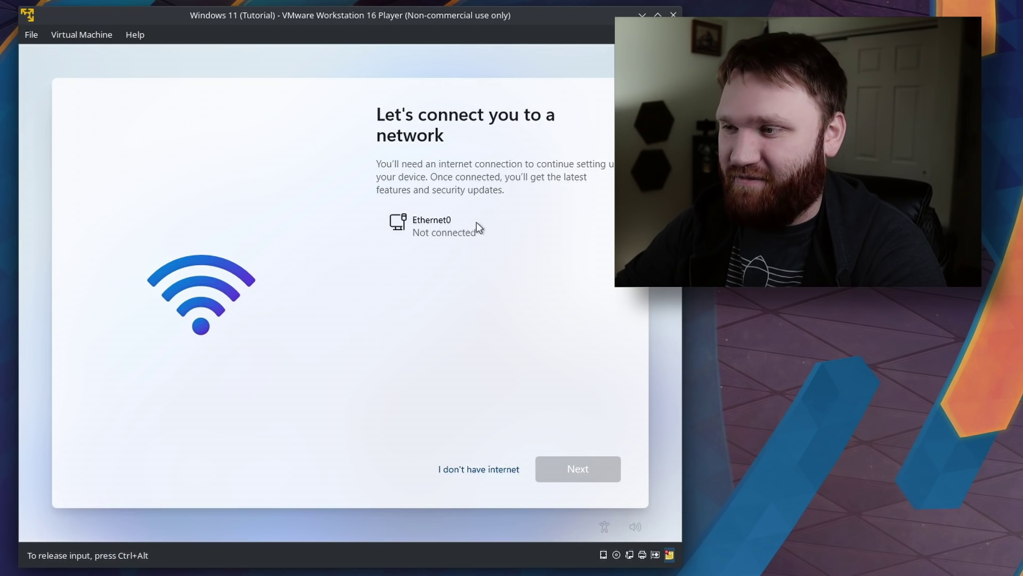
left_click(483, 471)
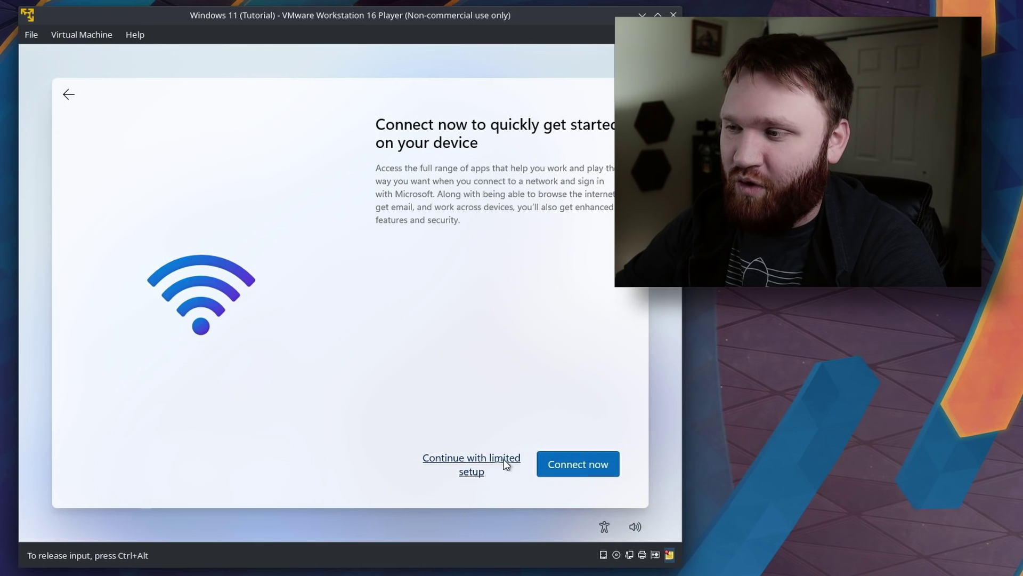
left_click(489, 462)
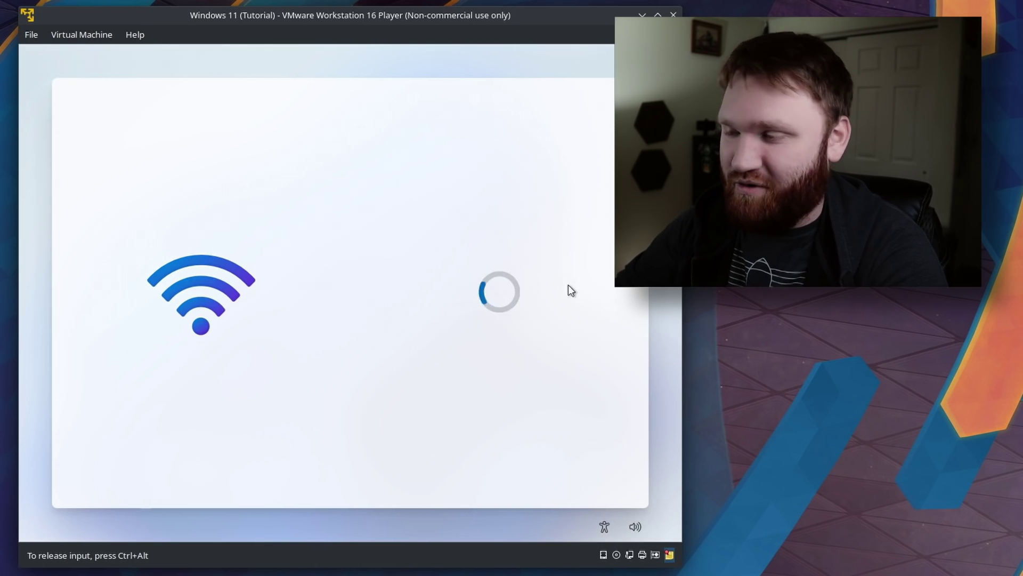
Create the local account with the user's name and a confirmed password.
type("Br")
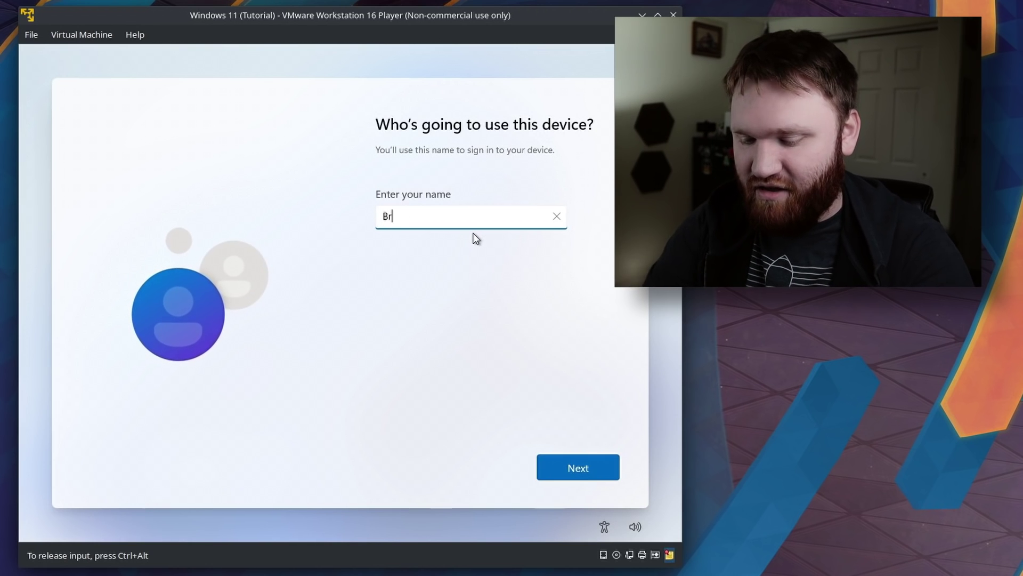
type("andon Hopkins")
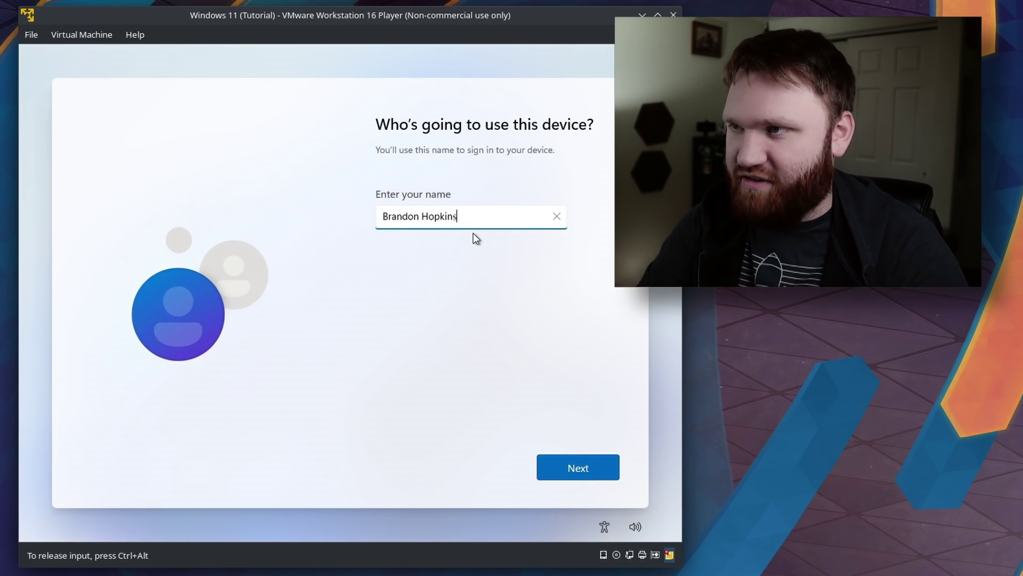
left_click(548, 464)
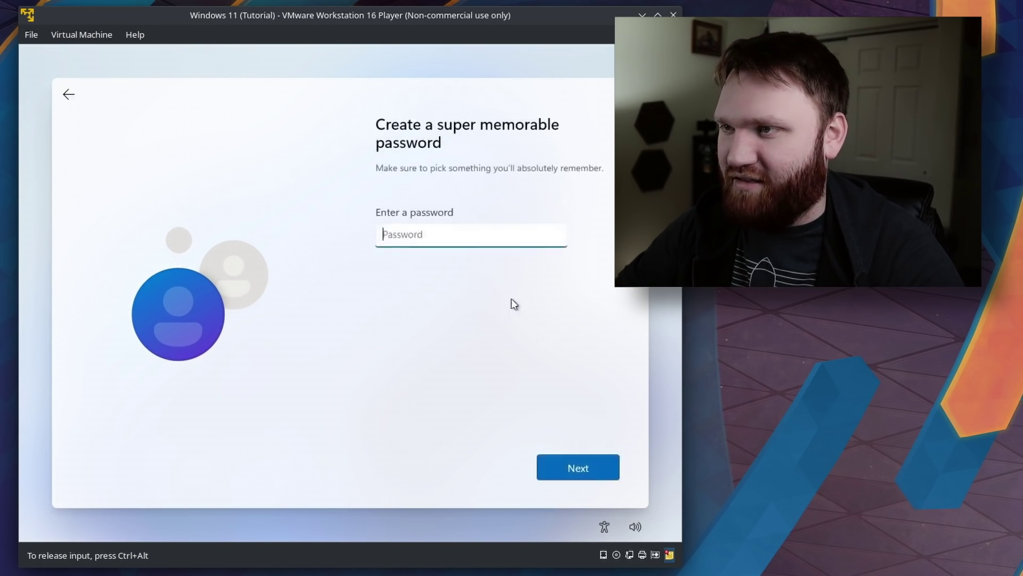
type("•••••••••")
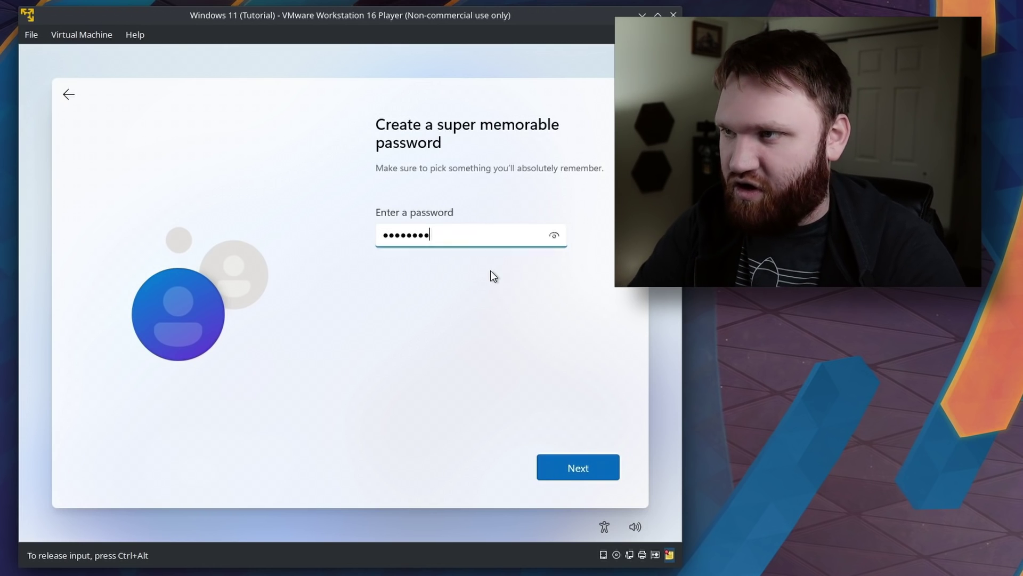
key("Return")
type("•••••••••")
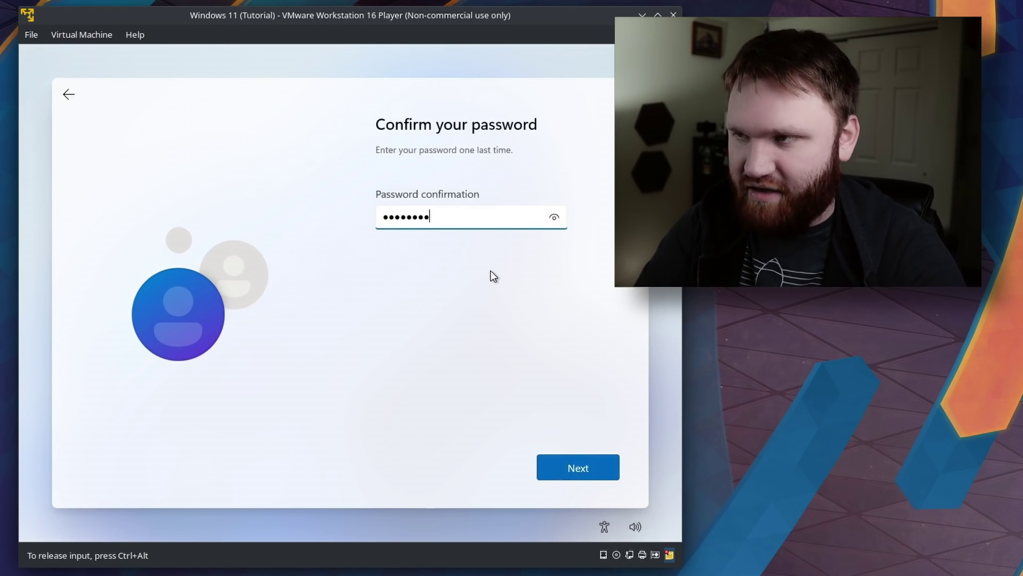
key("Return")
Turn off Find my device, Inking & typing, Tailored experiences and Advertising ID, then accept.
scroll(434, 287, "down", 2)
left_click(391, 345)
scroll(496, 313, "down", 2)
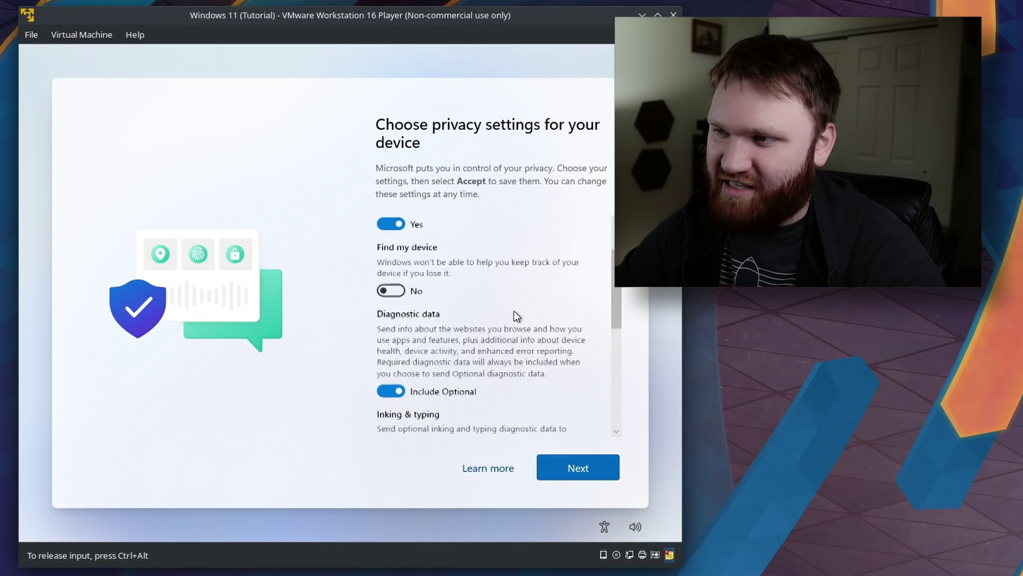
scroll(436, 320, "down", 1)
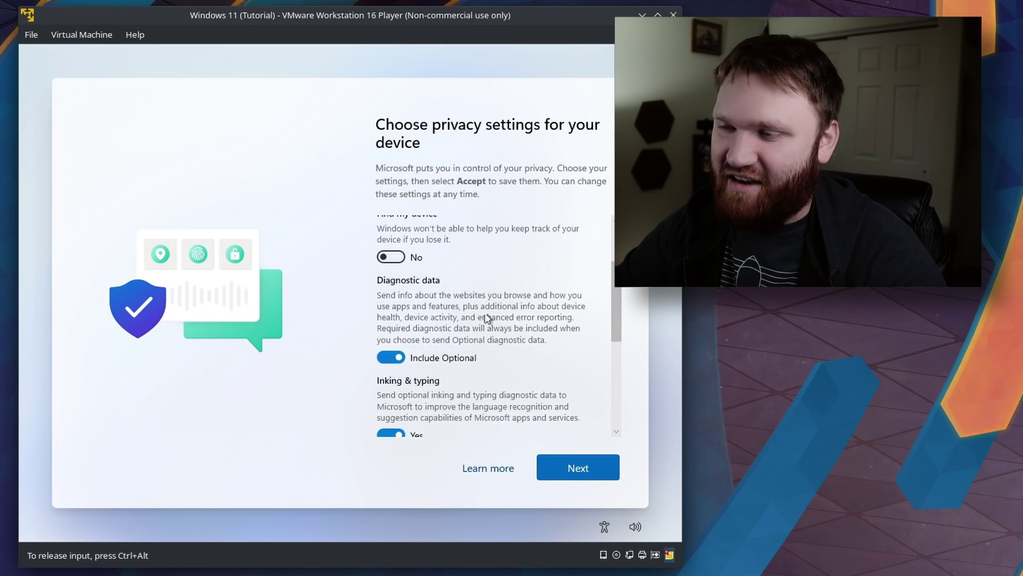
scroll(488, 319, "down", 1)
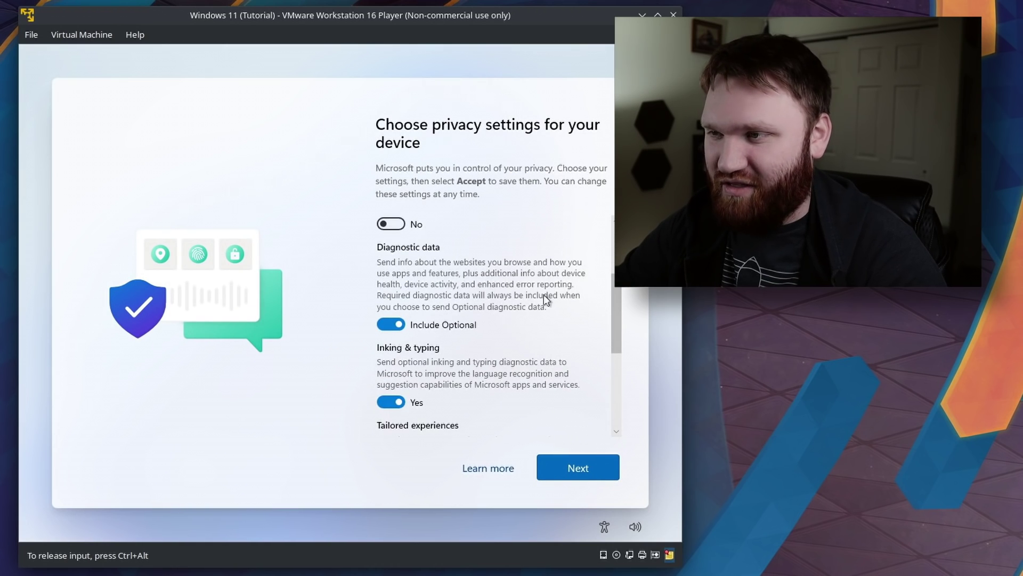
scroll(426, 308, "down", 1)
left_click(391, 368)
scroll(432, 343, "down", 1)
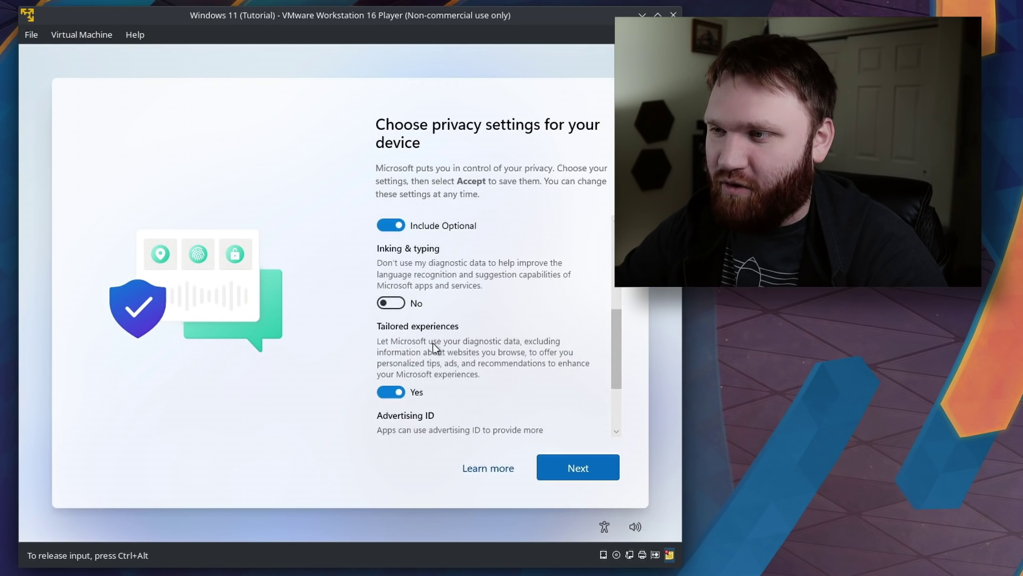
left_click(390, 388)
scroll(551, 381, "down", 1)
scroll(550, 382, "down", 2)
left_click(395, 358)
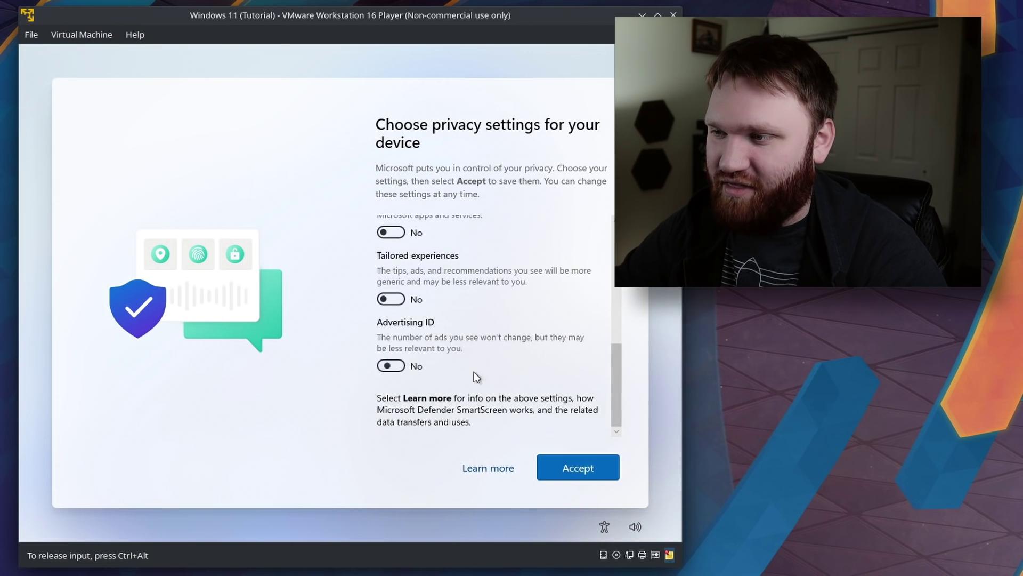
left_click(603, 476)
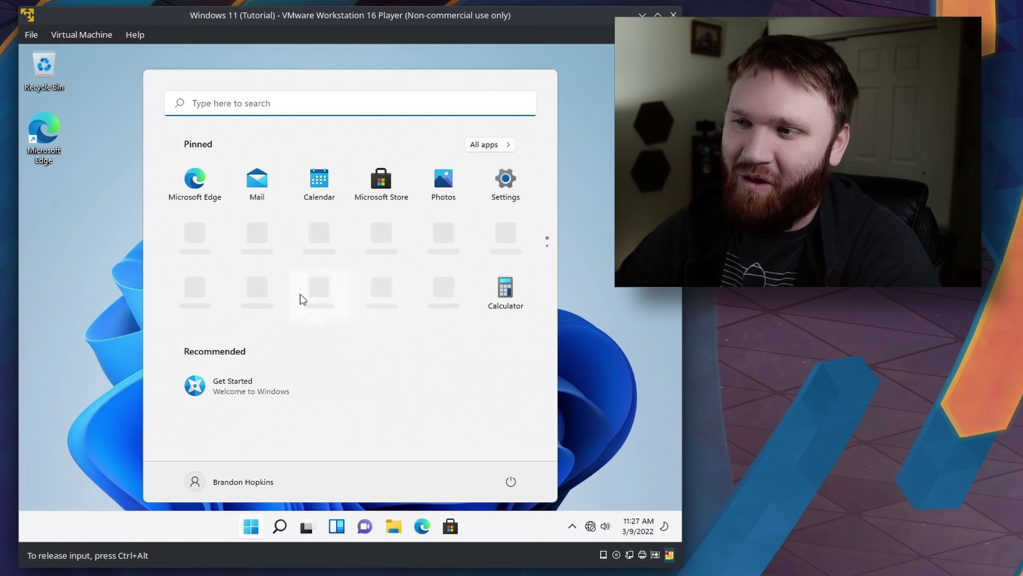
Dismiss the Start menu to reveal the desktop with the Recycle Bin and Microsoft Edge icons.
left_click(94, 238)
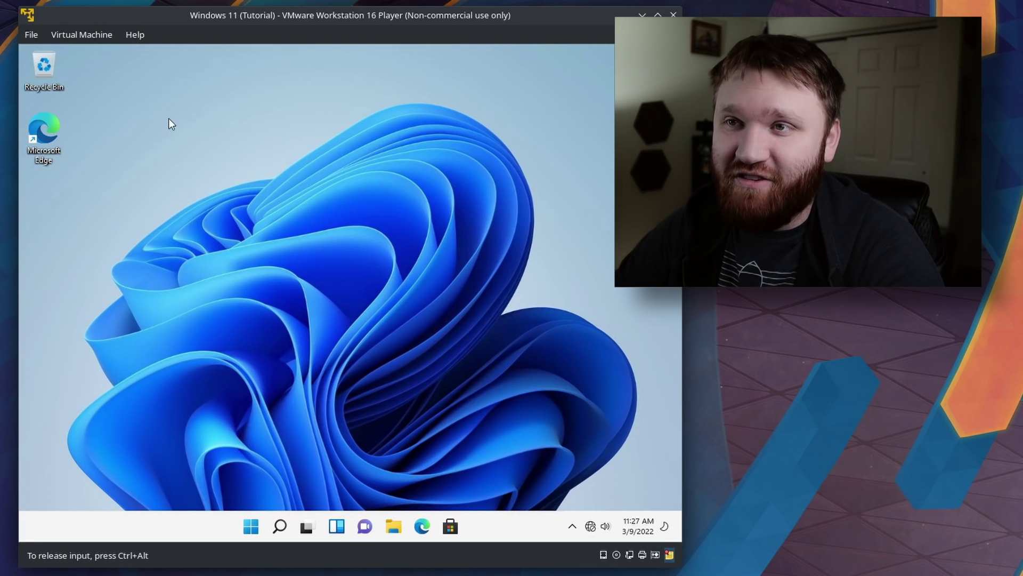
Choose Install VMware Tools from the Virtual Machine menu and connect the installer disc.
left_click(79, 39)
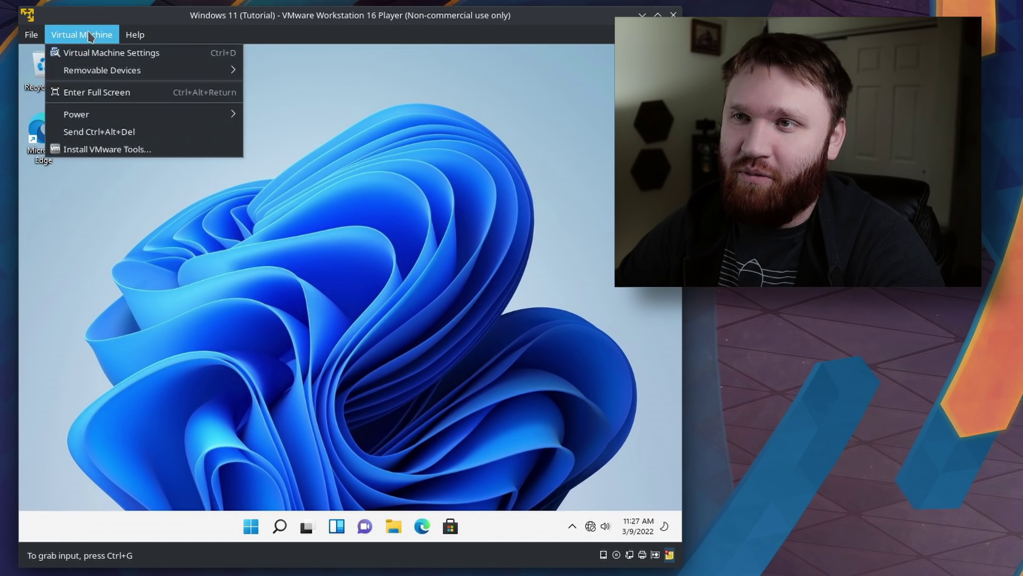
left_click(105, 150)
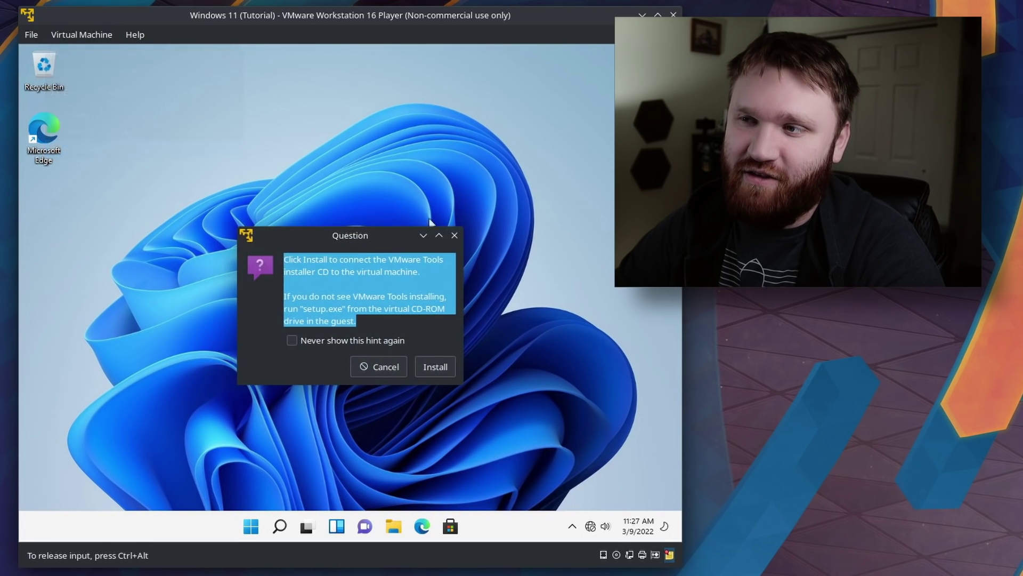
left_click(351, 296)
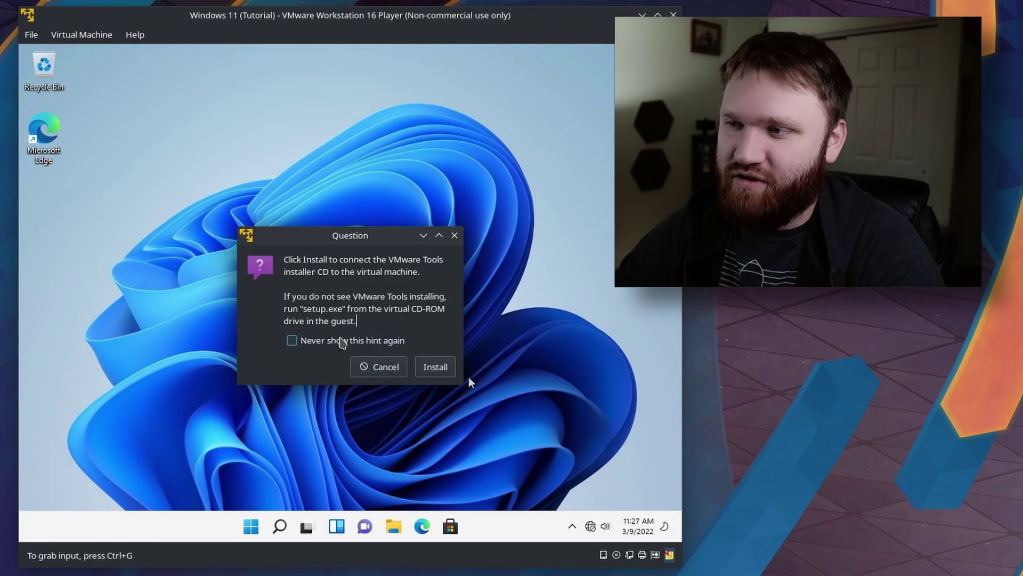
left_click(433, 374)
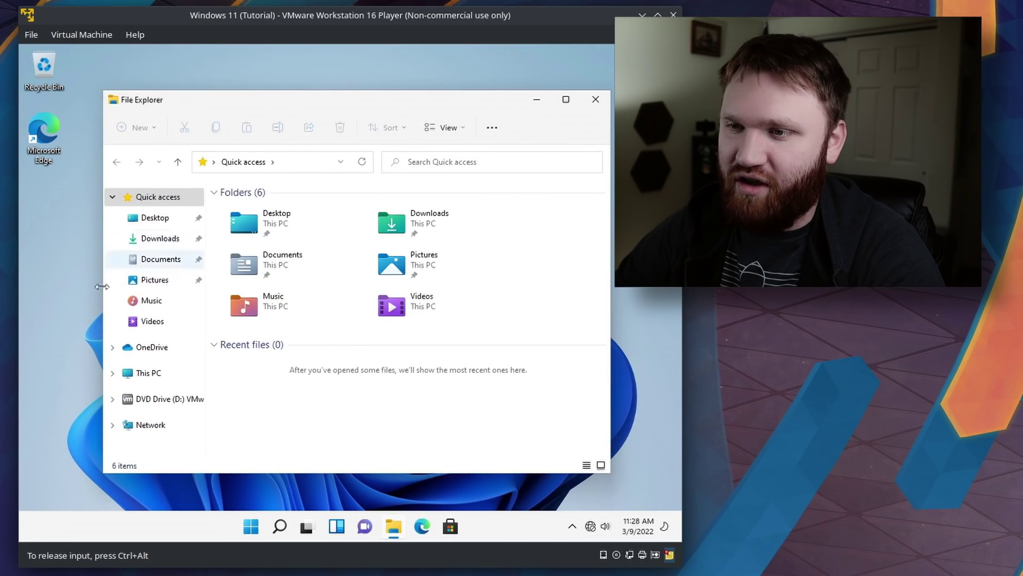
Run setup64 from DVD Drive (D:) as administrator and approve the UAC prompt.
left_click(133, 408)
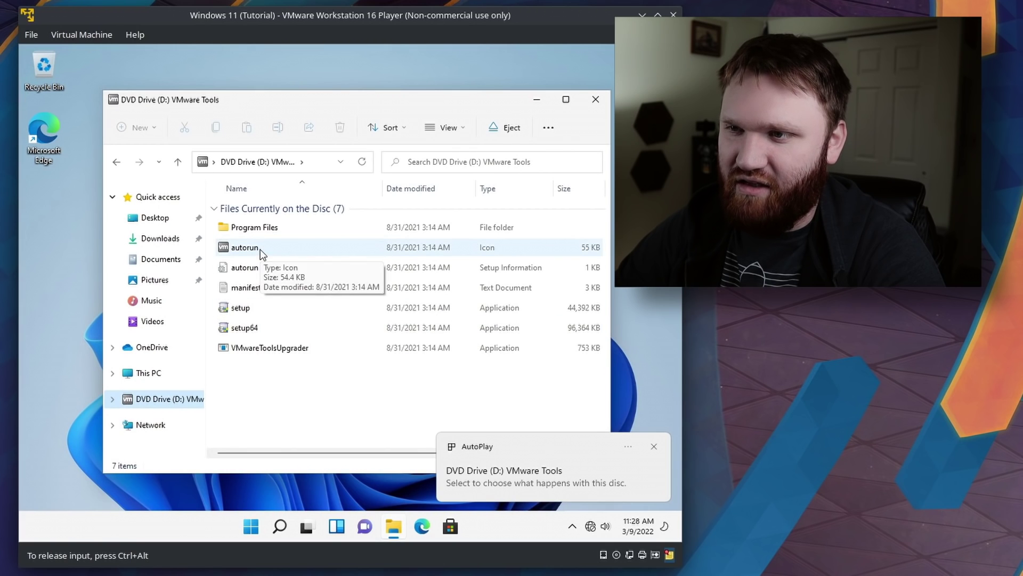
left_click(246, 329)
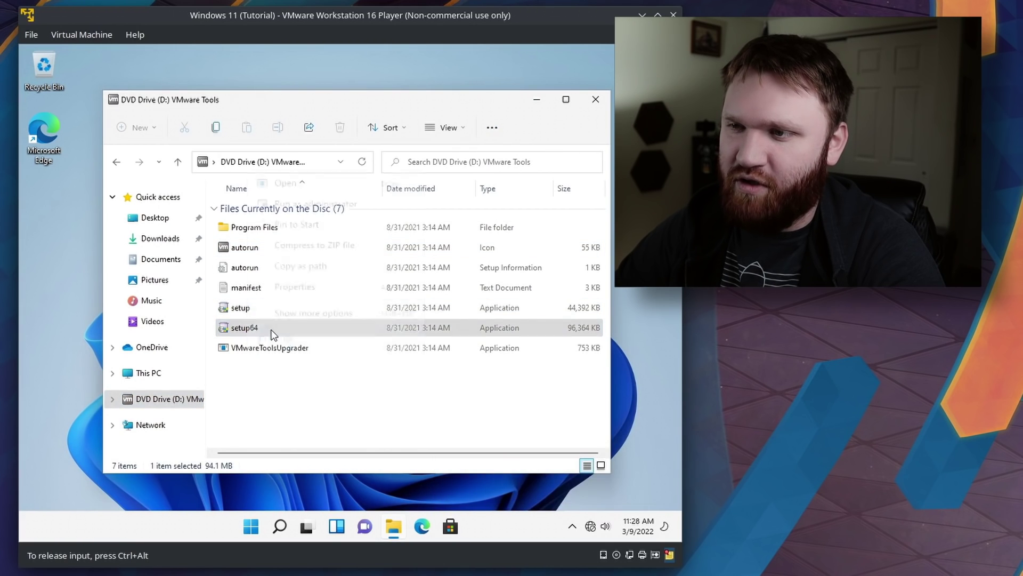
right_click(246, 329)
left_click(303, 200)
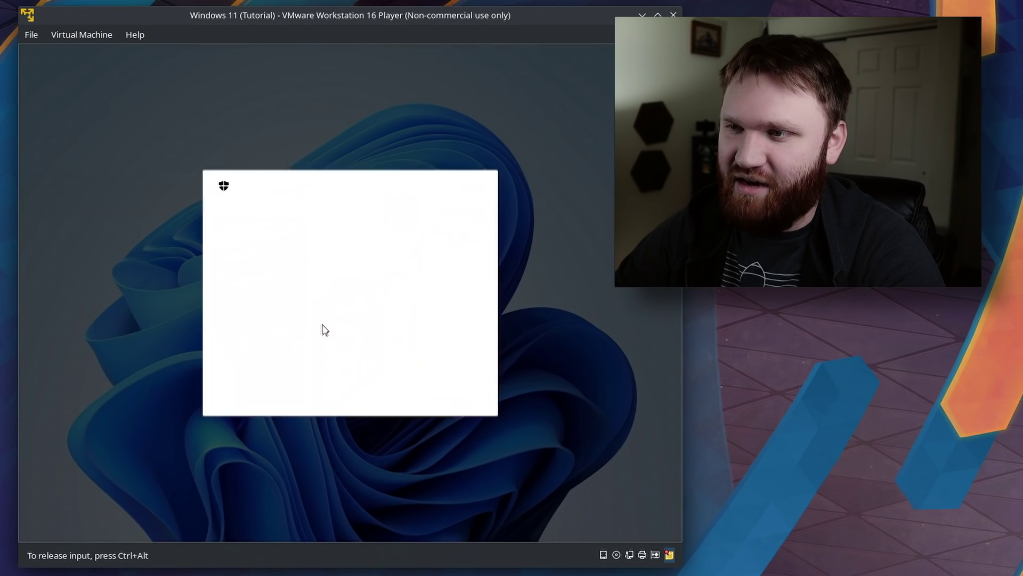
left_click(278, 387)
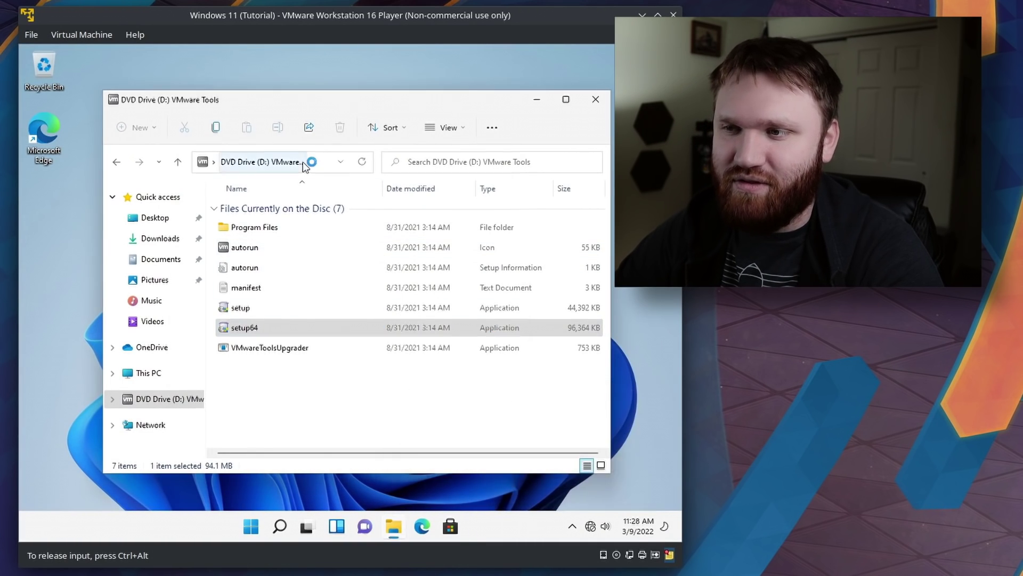
Install VMware Tools with the Complete setup type and decline the restart.
left_click(419, 386)
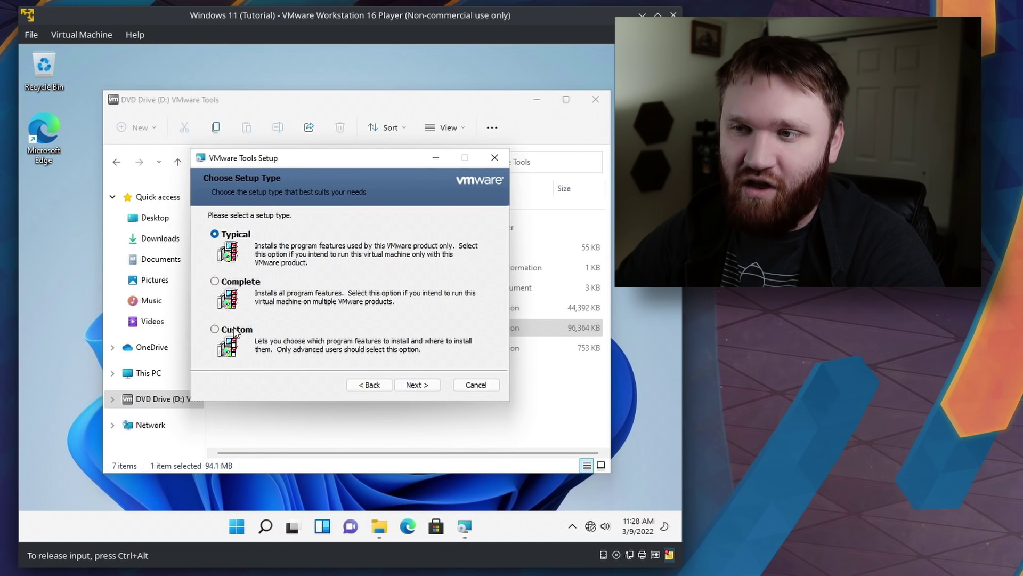
left_click(416, 385)
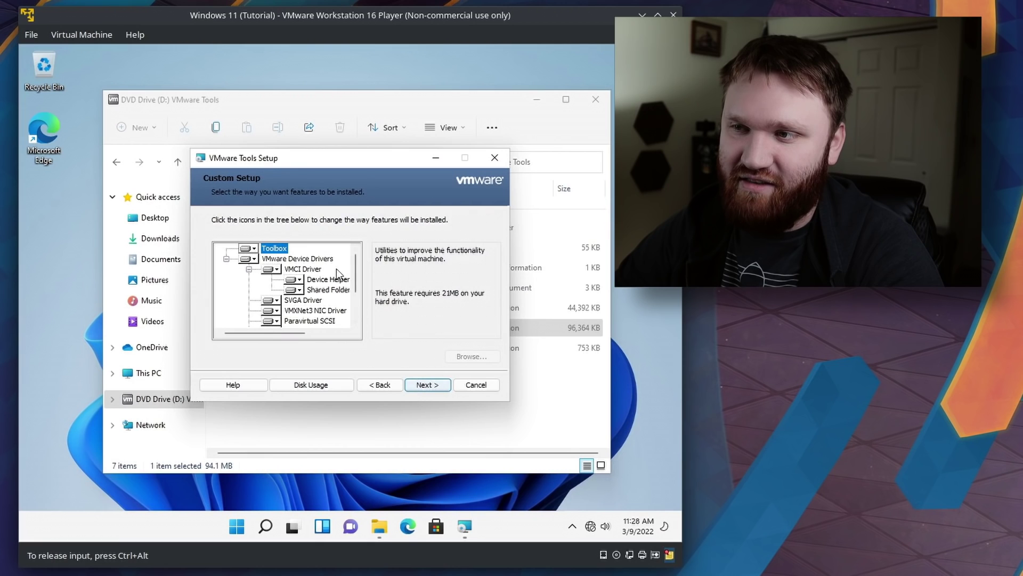
mouse_move(358, 260)
left_mouse_down()
mouse_move(351, 289)
mouse_move(361, 258)
left_mouse_up()
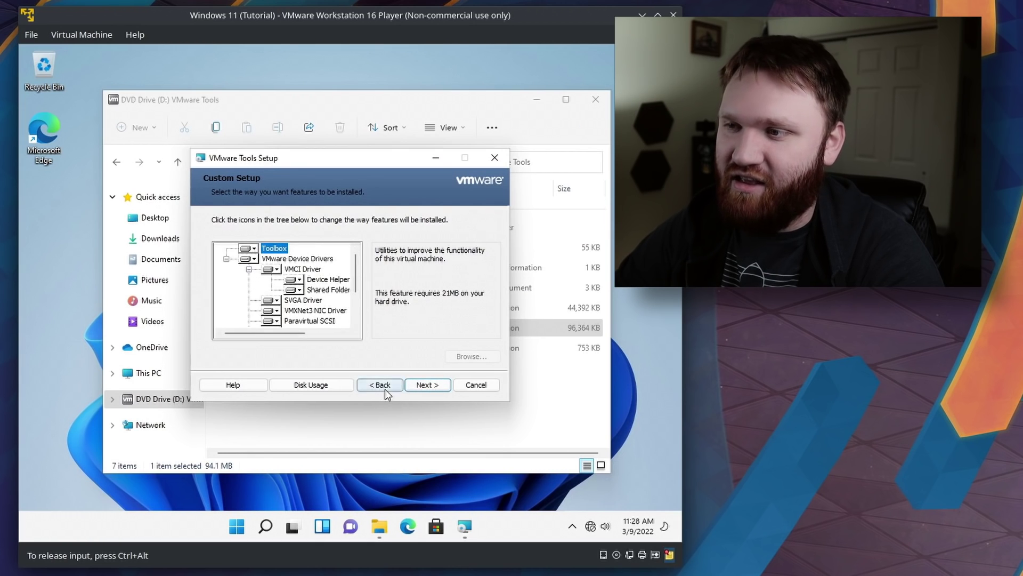
left_click(384, 386)
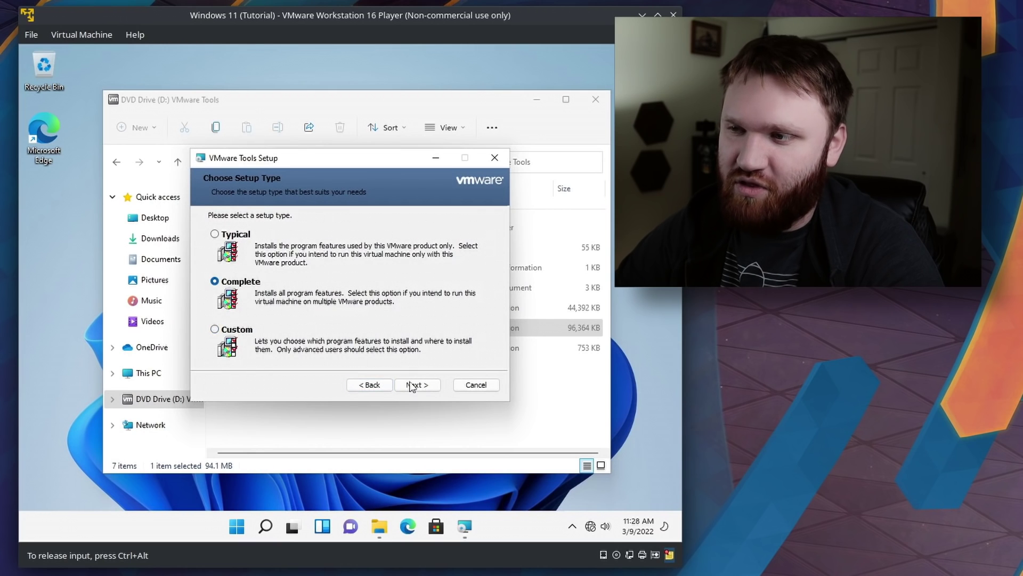
left_click(415, 385)
left_click(403, 385)
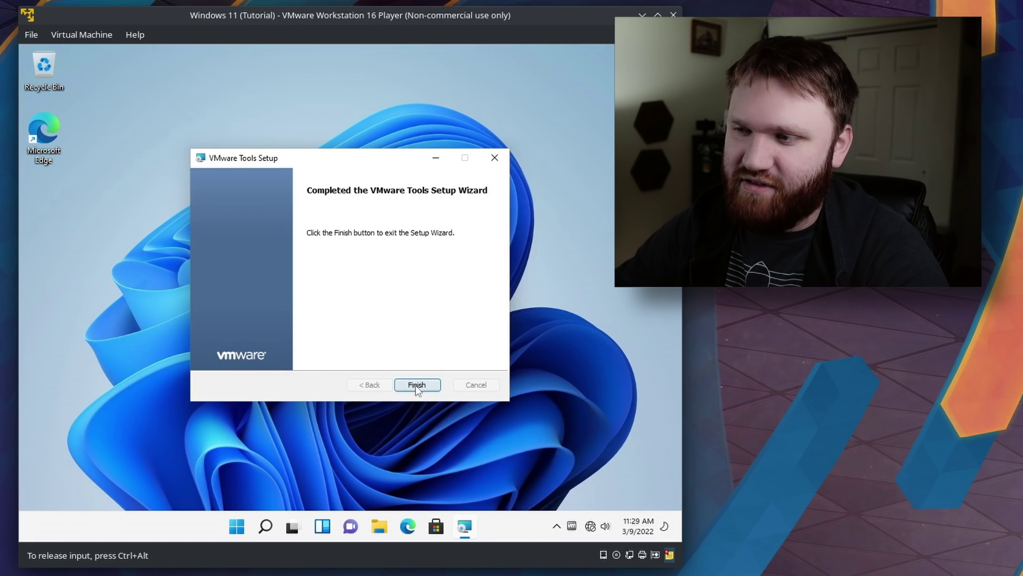
left_click(415, 385)
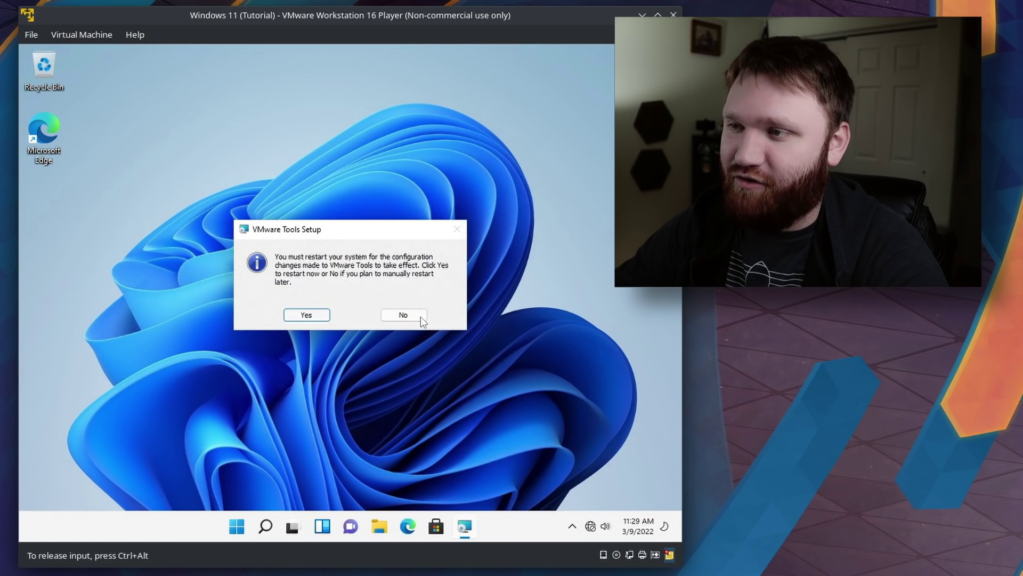
left_click(404, 315)
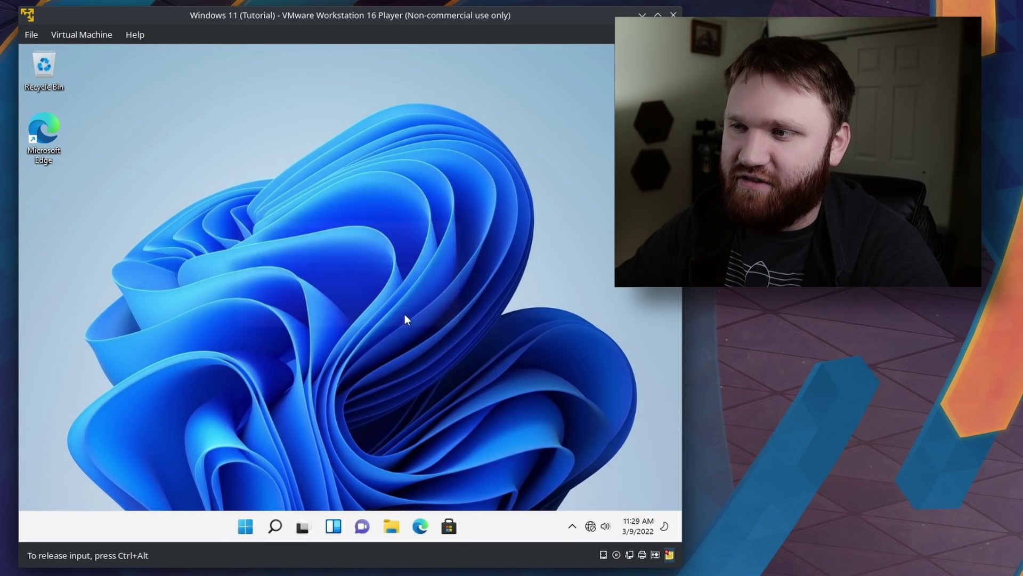
Shut down the Windows 11 guest from Start > Power.
left_click(63, 35)
left_click(261, 505)
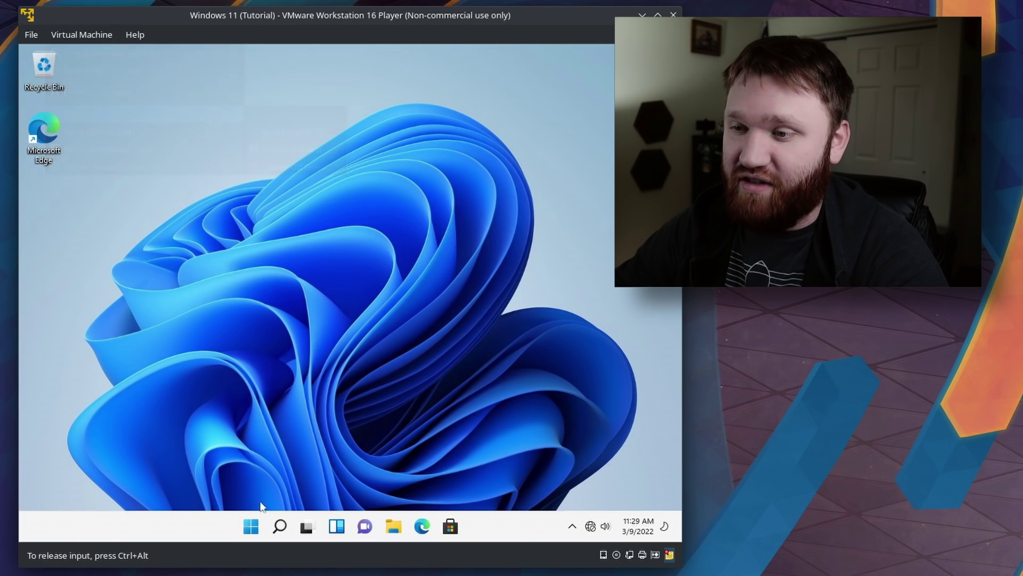
left_click(248, 530)
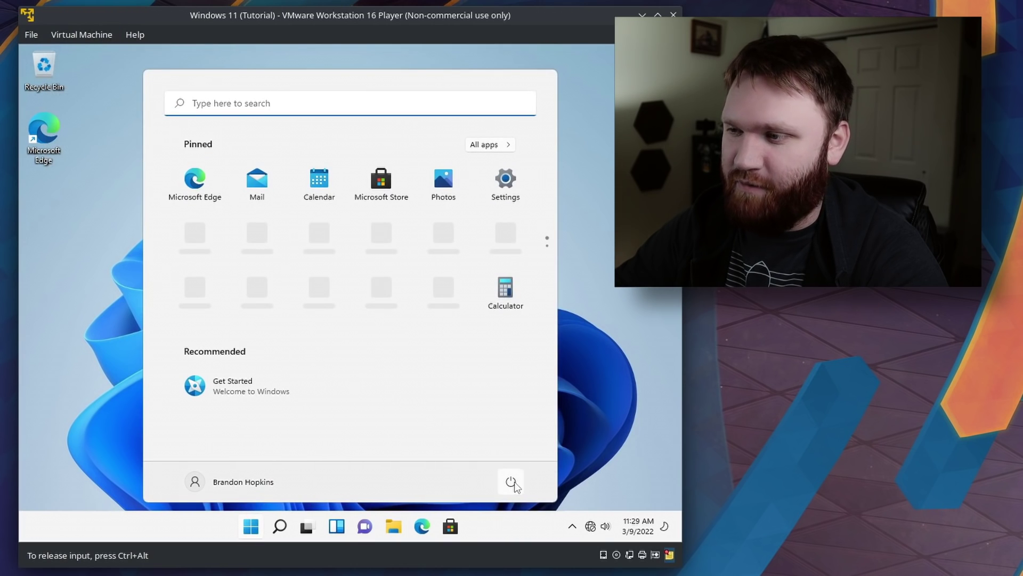
left_click(511, 482)
left_click(507, 433)
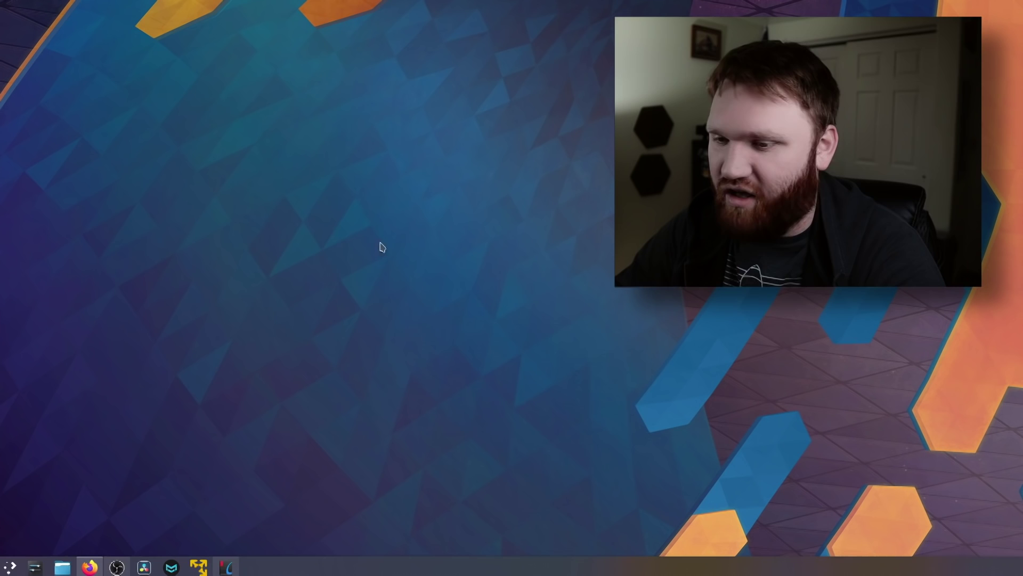
Launch Konsole from the application launcher and enlarge its text.
left_click(9, 565)
type("term")
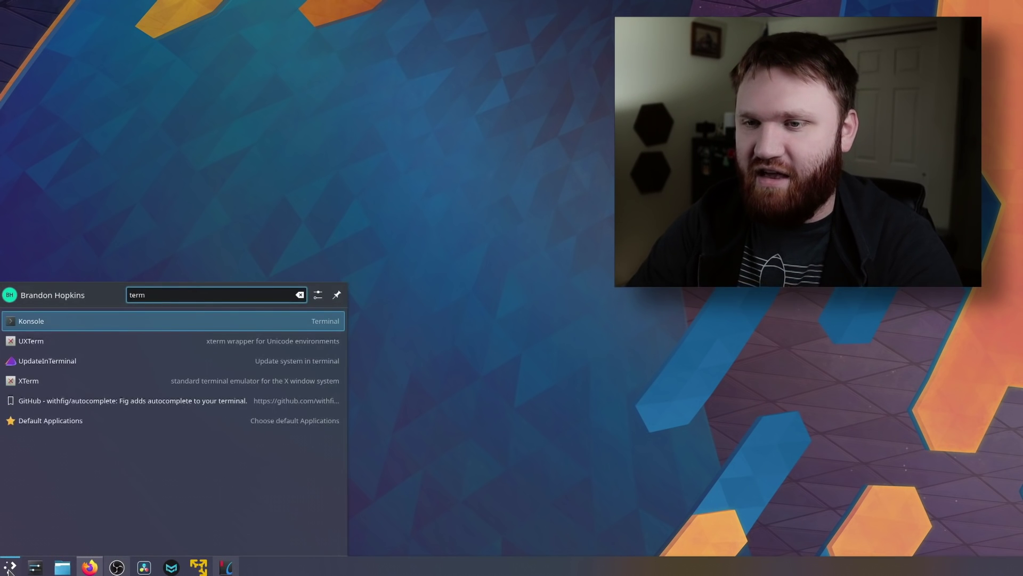
key("Return")
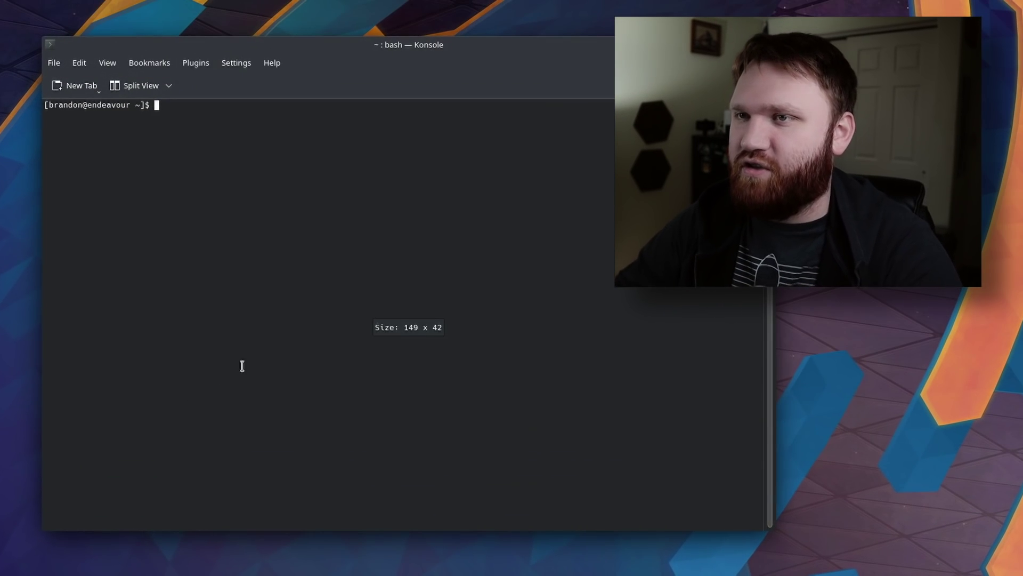
key("ctrl+plus")
key("ctrl+plus")
key("ctrl+plus")
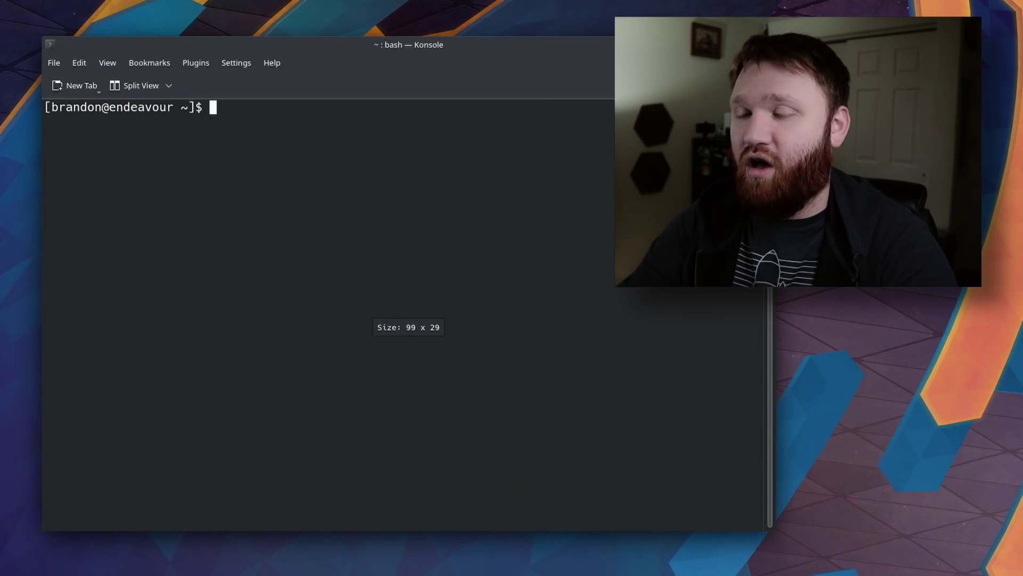
Run sudo systemctl enable --now vmware-networks and enter the administrator password.
type("sudo systemctl enable --now vmware-networks")
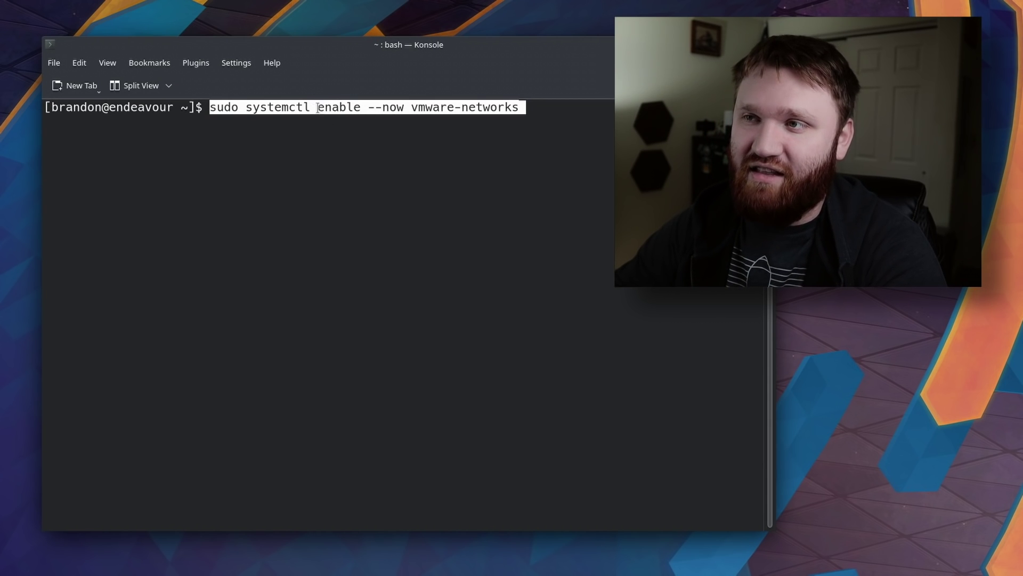
left_click_drag(318, 108, 352, 106)
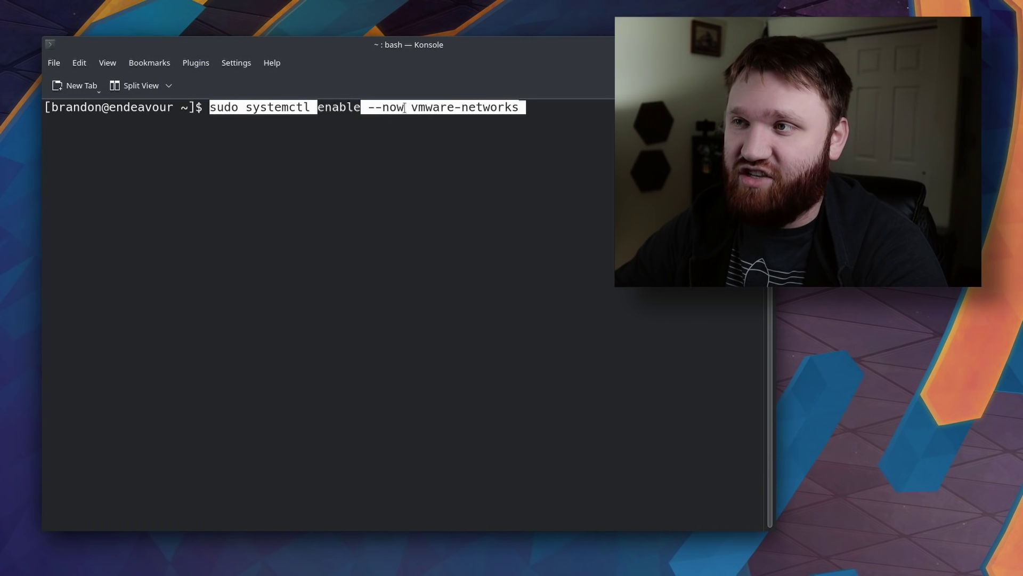
left_click_drag(404, 108, 578, 111)
left_click(577, 111)
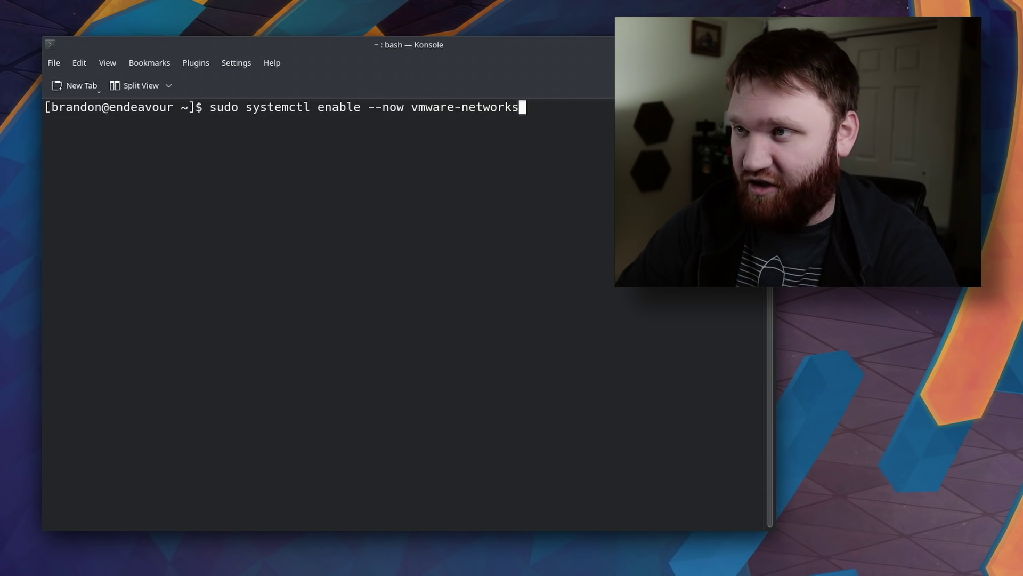
key("Return")
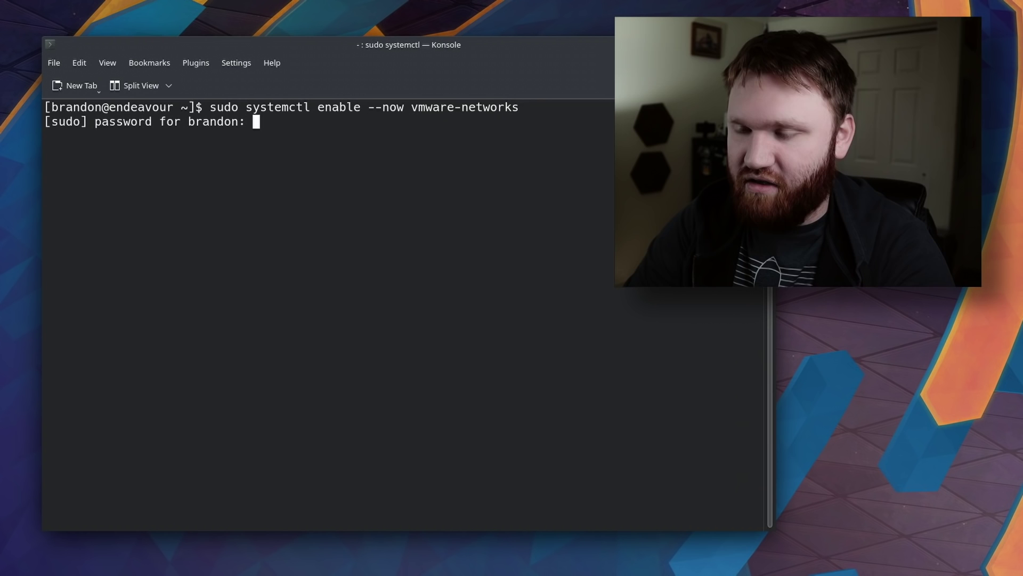
key("Return")
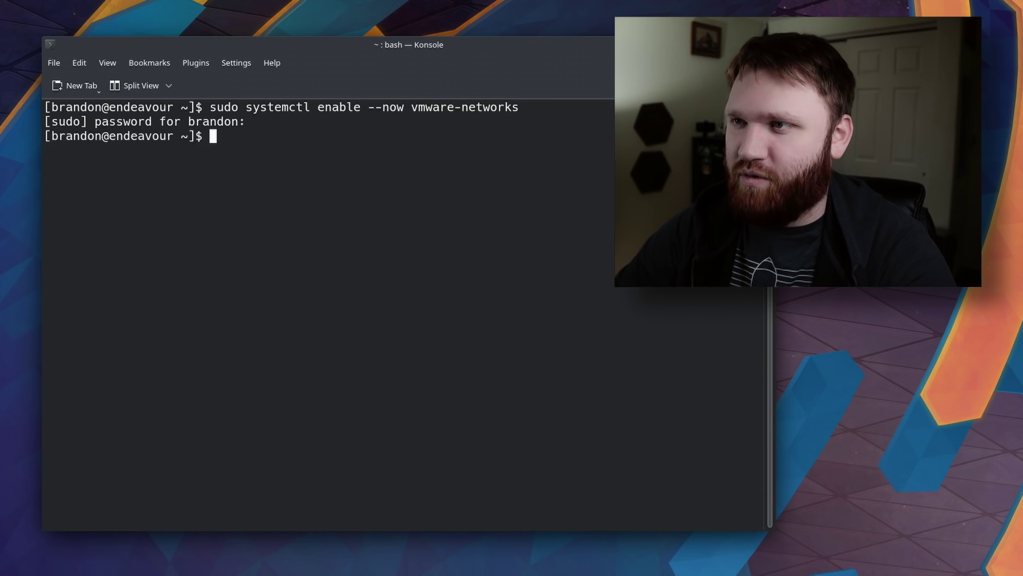
Run sudo systemctl status vmware-networks to confirm it is active (running), then quit the pager.
key("Up")
key("Left")
key("Left")
key("Left")
key("Left")
key("Left")
key("Left")
key("Left")
key("Left")
key("Left")
key("Left")
key("Left")
key("Left")
key("Left")
key("Left")
key("Left")
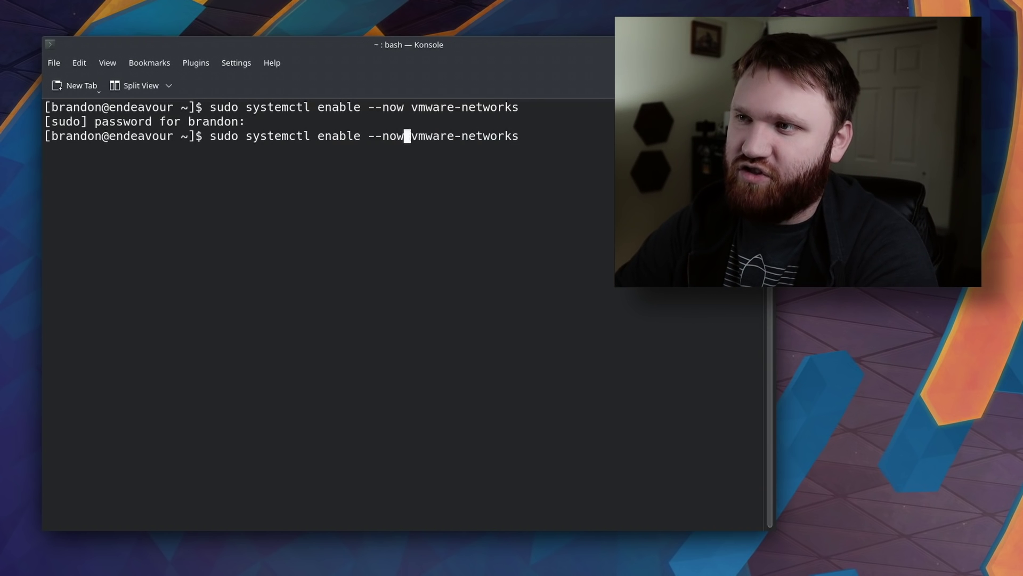
key("BackSpace")
key("BackSpace")
key("BackSpace")
key("BackSpace")
key("BackSpace")
key("BackSpace")
key("BackSpace")
key("BackSpace")
key("BackSpace")
key("BackSpace")
key("BackSpace")
key("BackSpace")
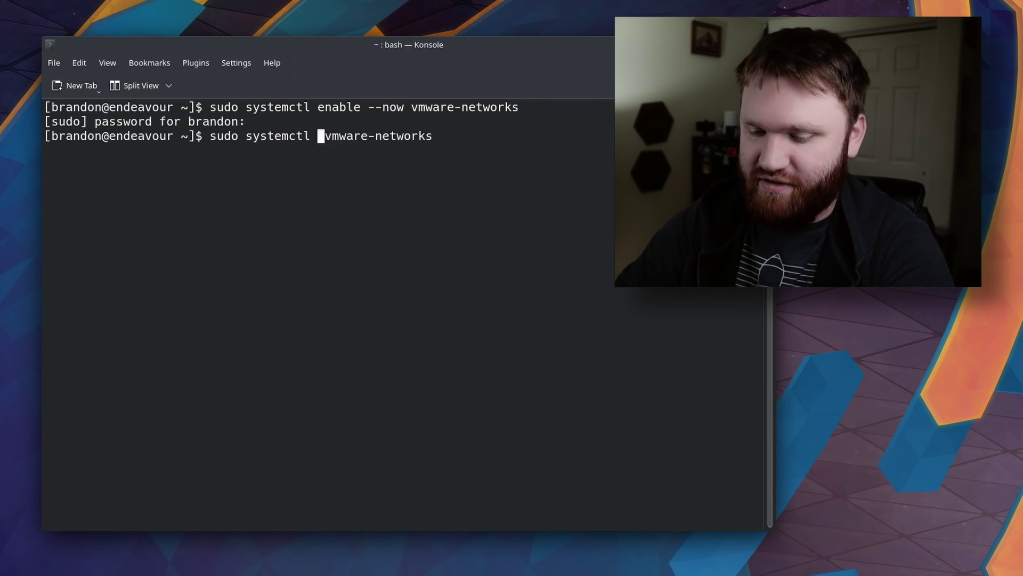
type("status")
key("Return")
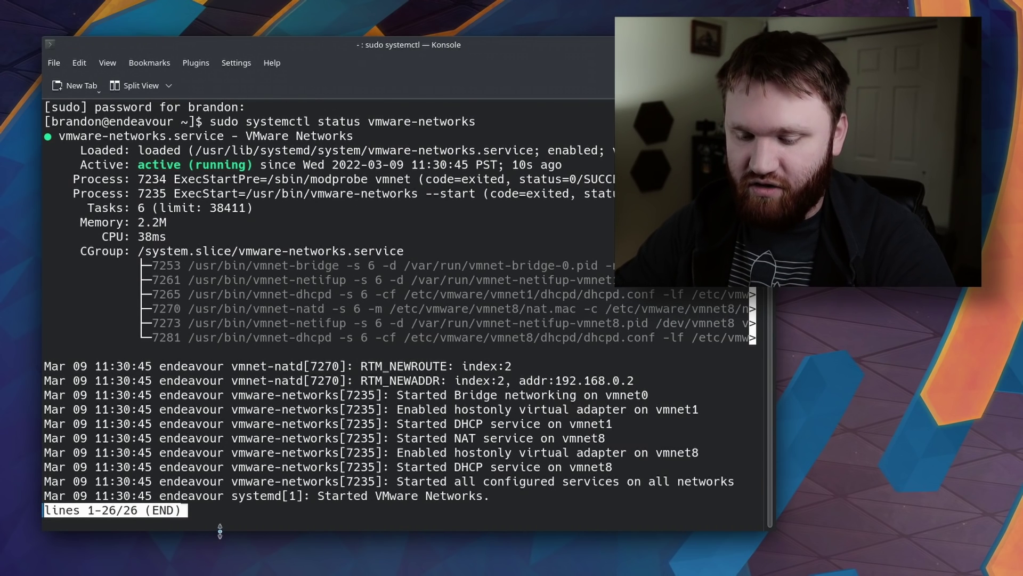
key("q")
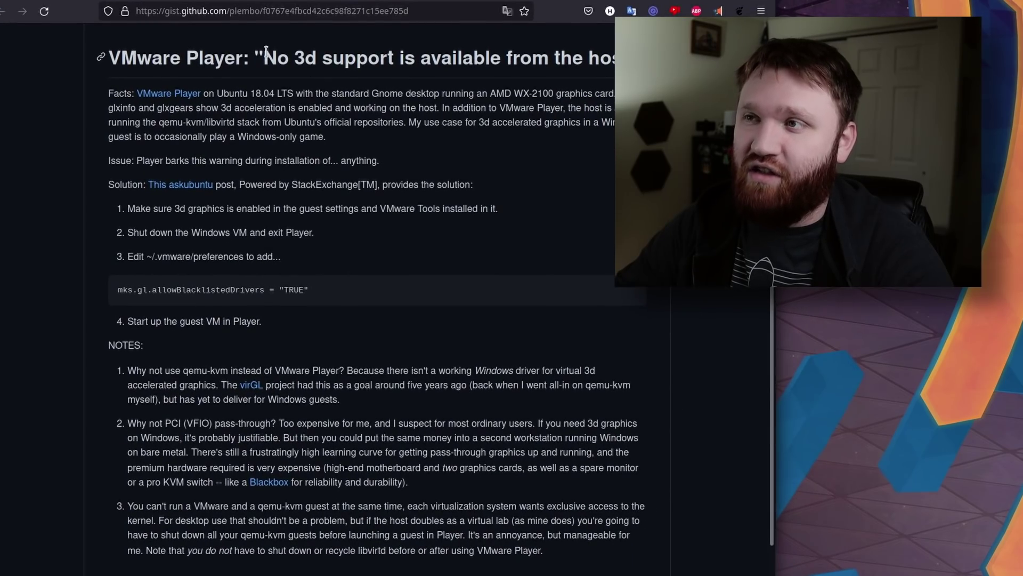
Read through the GitHub Gist on the 'No 3d support' error and its notes.
left_click_drag(266, 52, 613, 57)
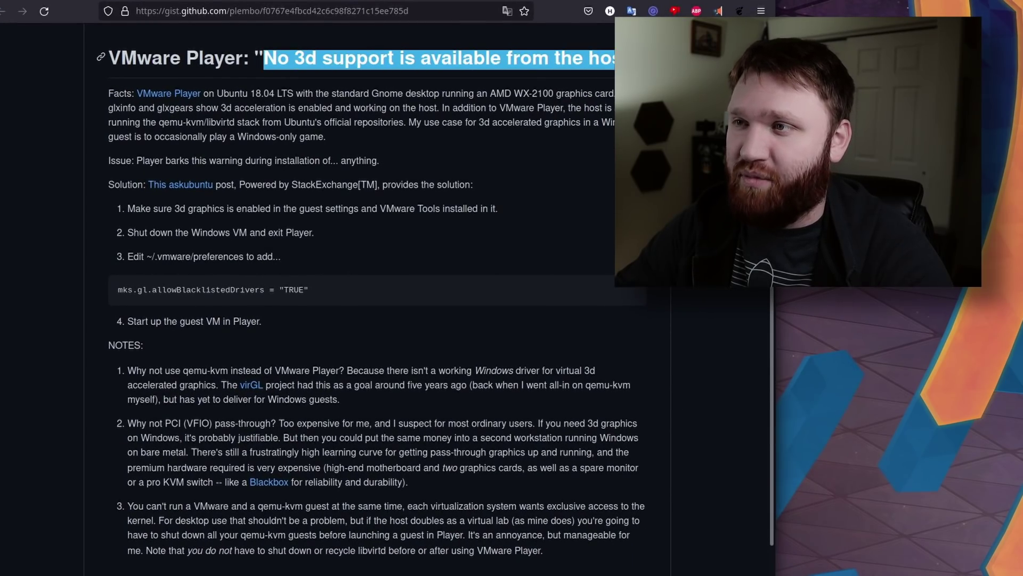
left_click(589, 96)
scroll(448, 385, "up", 4)
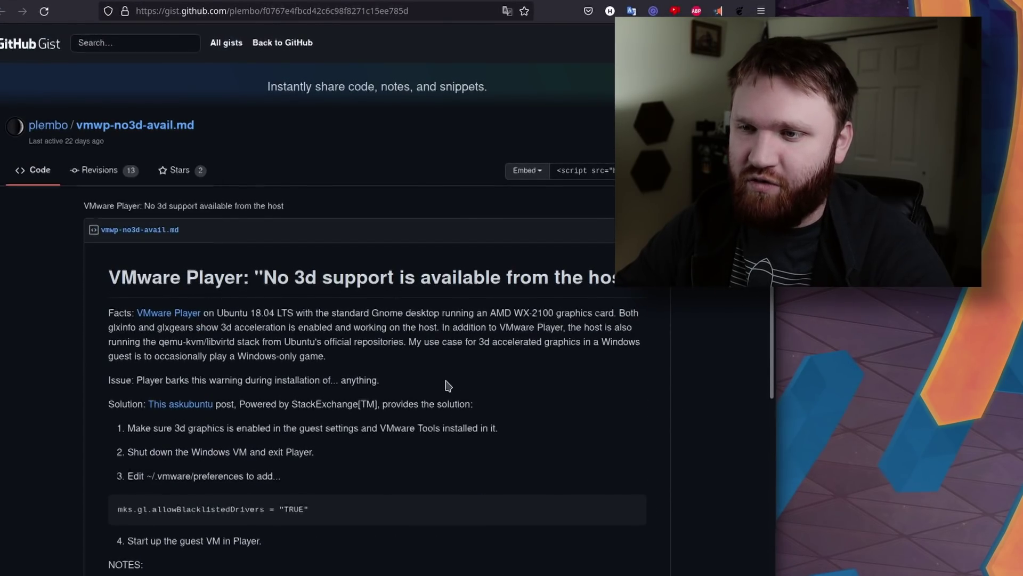
scroll(448, 385, "down", 3)
scroll(286, 303, "down", 2)
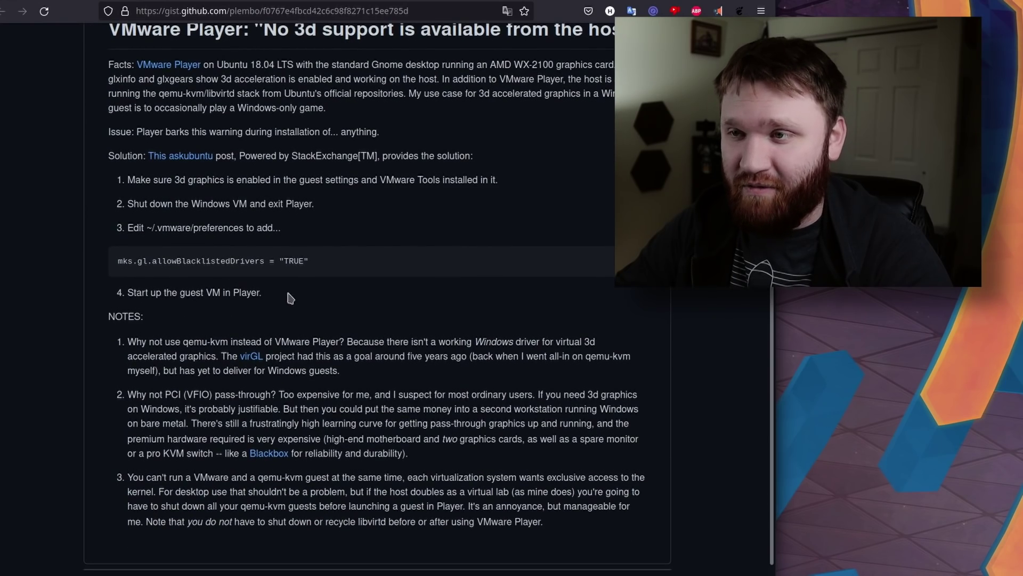
scroll(350, 421, "down", 2)
left_click_drag(339, 281, 268, 251)
left_click(442, 299)
left_click(234, 237)
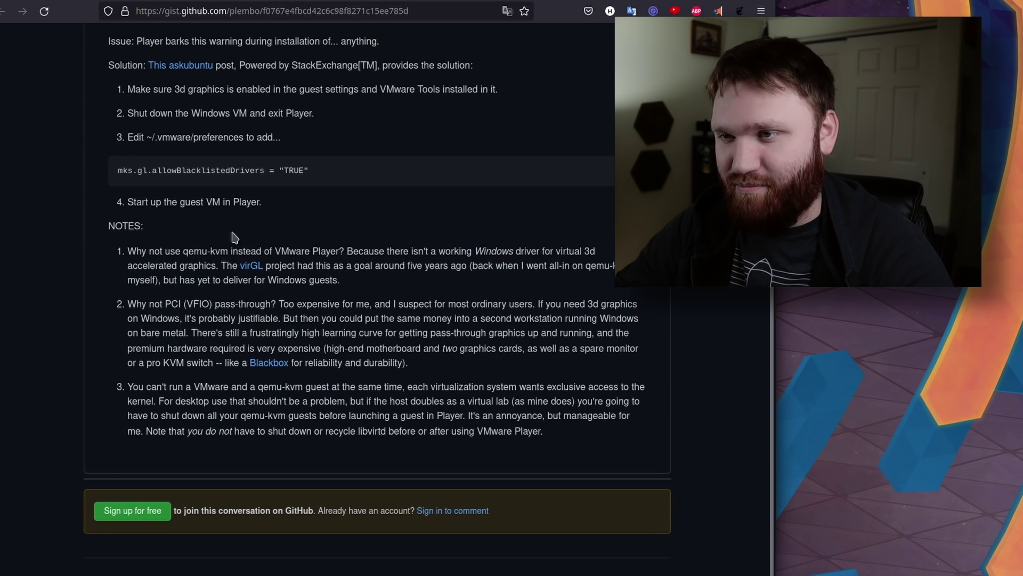
Select and copy the mks.gl.allowBlacklistedDrivers = "TRUE" line from the gist.
scroll(375, 193, "up", 3)
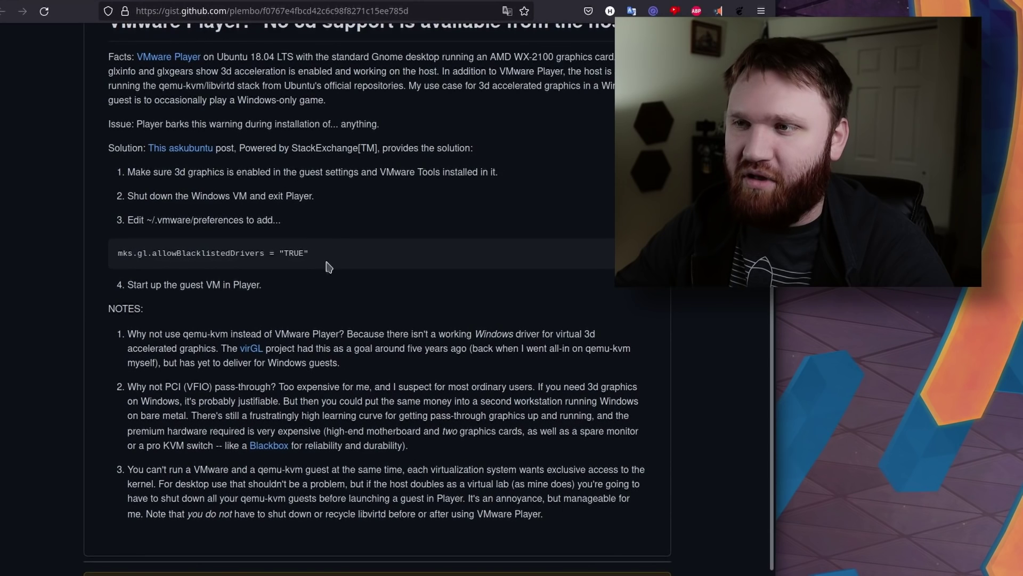
left_click_drag(322, 254, 118, 262)
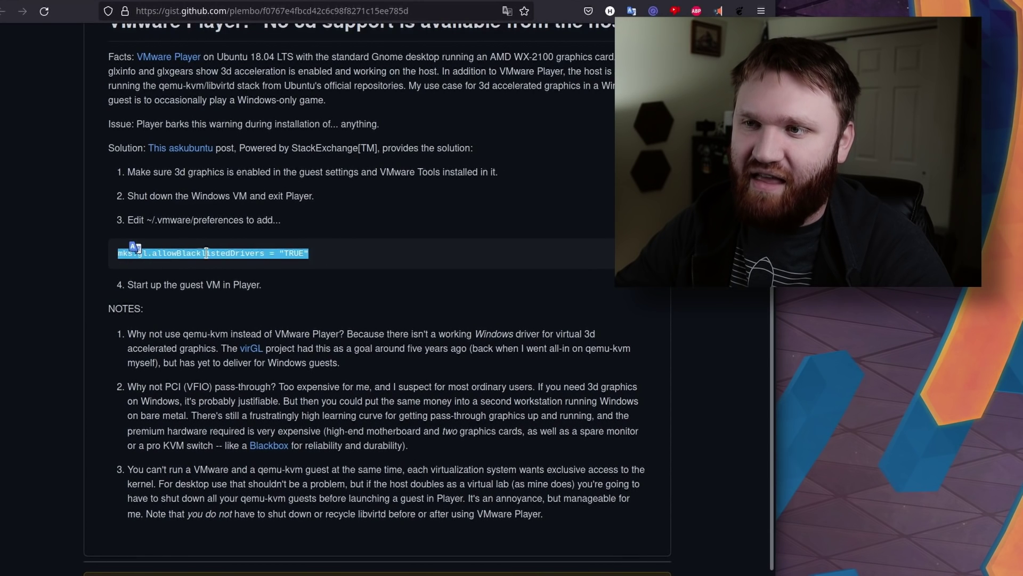
right_click(278, 255)
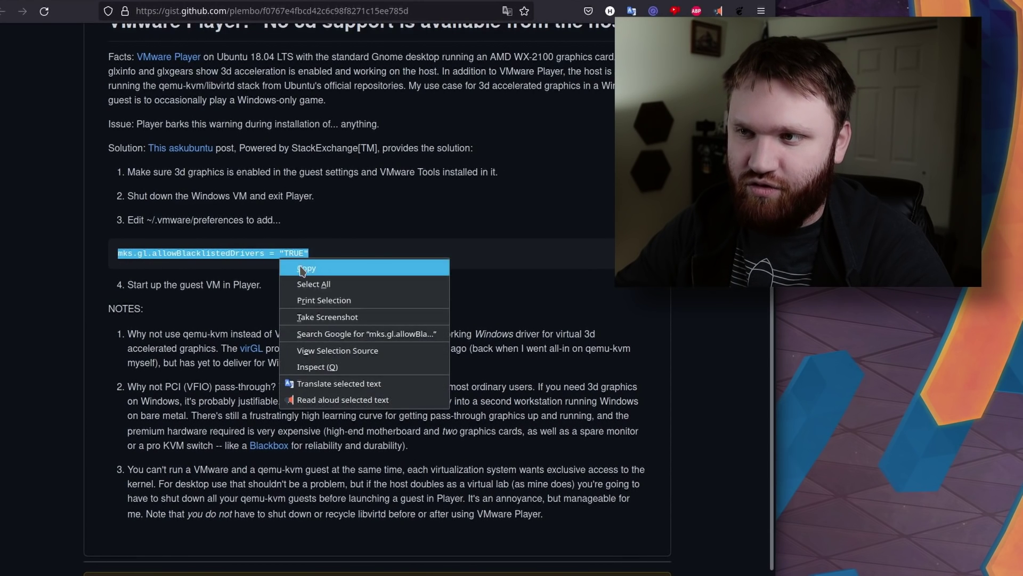
left_click(298, 265)
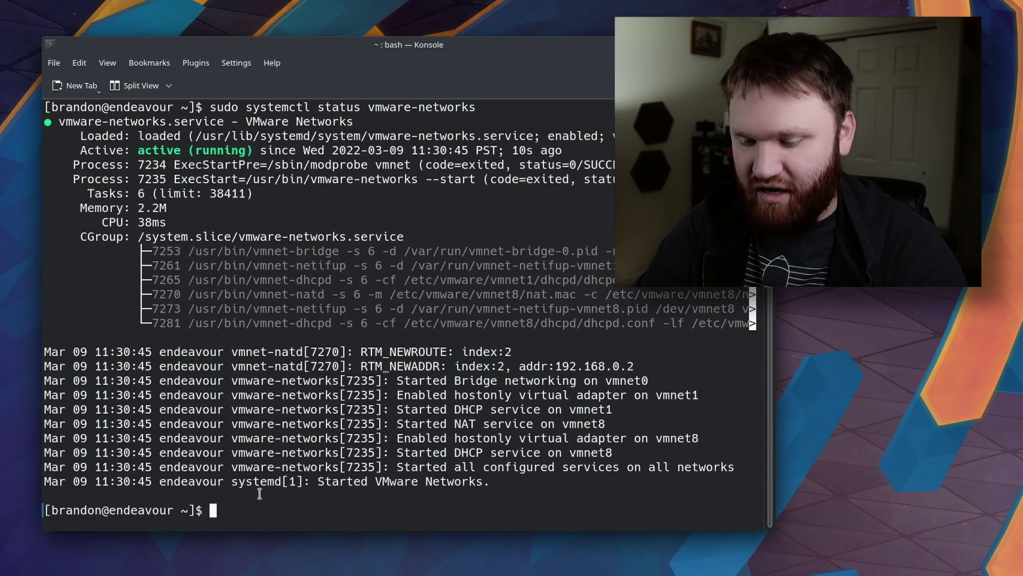
Go into ~/.vmware, list its files, and open preferences in nano.
type("cd")
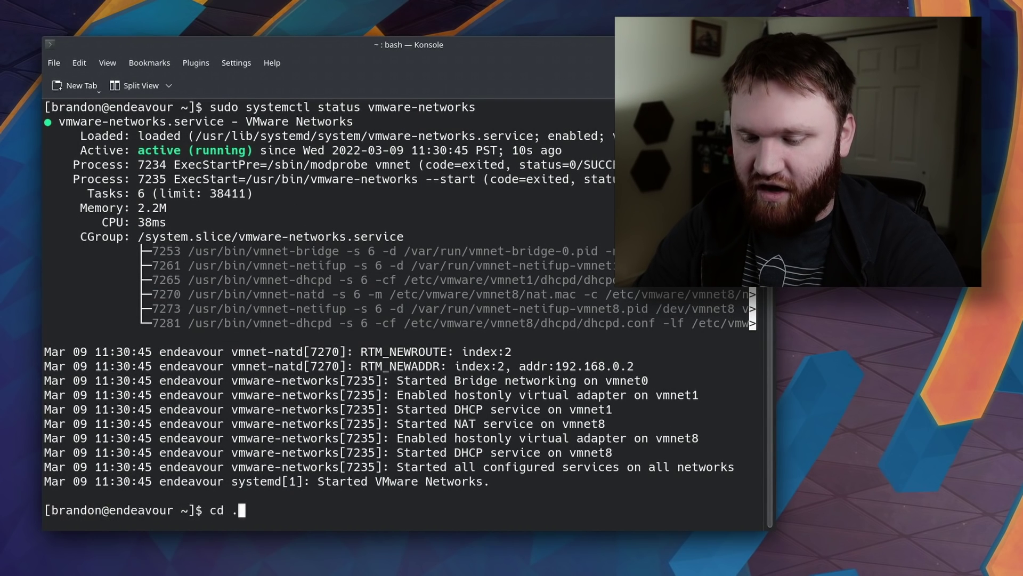
type(" .vmware/")
key("Return")
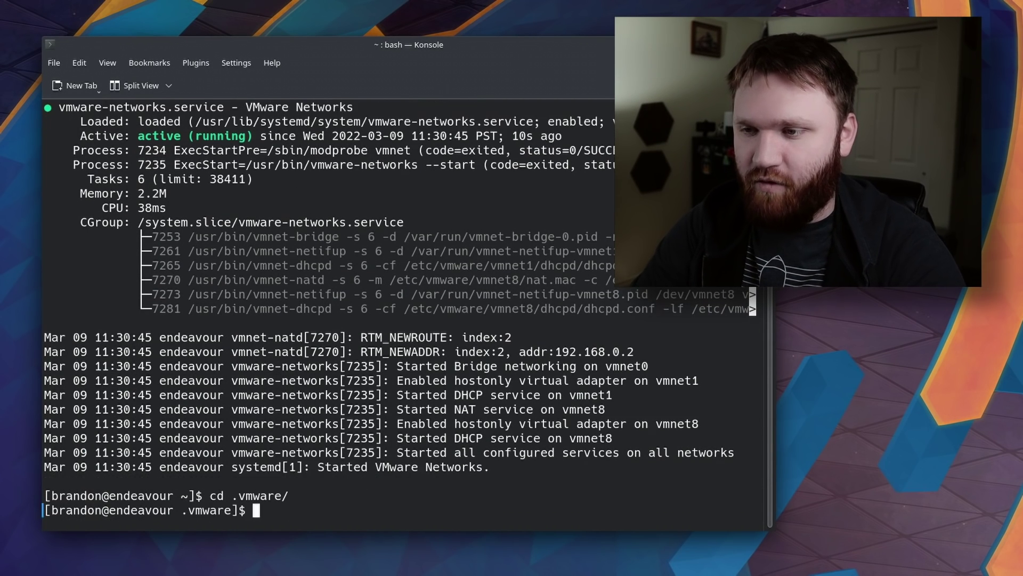
type("ls")
key("Return")
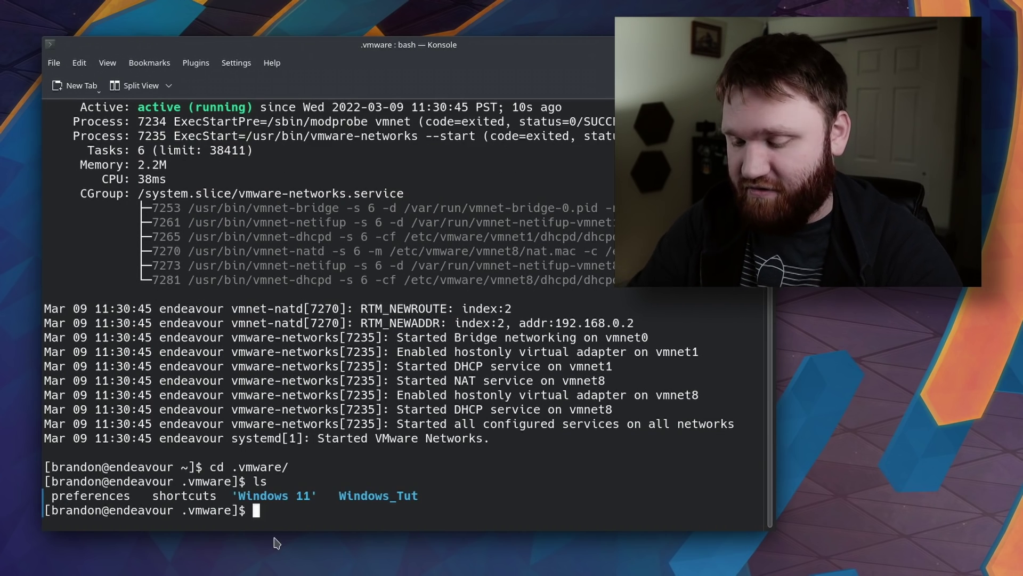
type("nano pre")
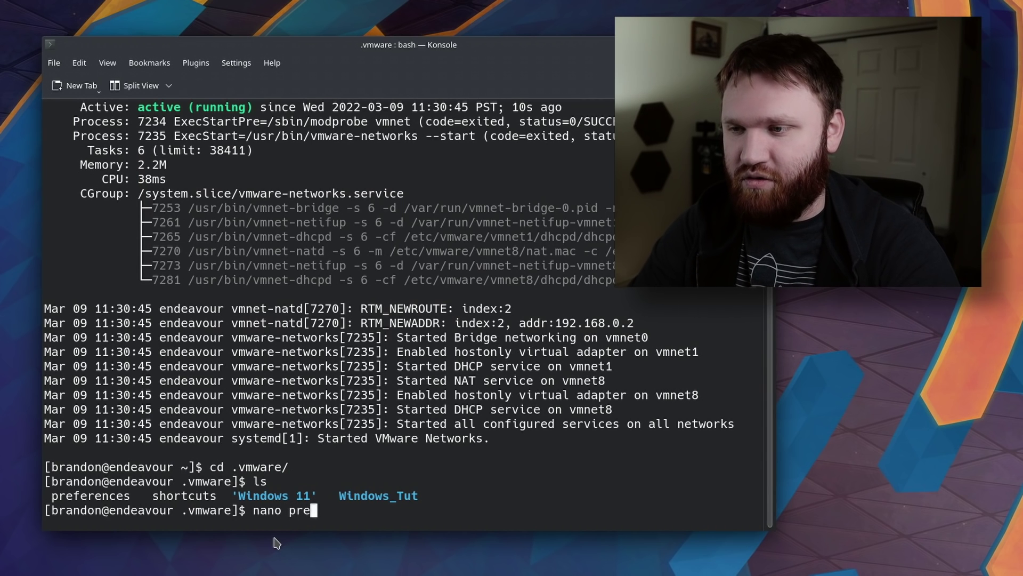
key("Tab")
key("Return")
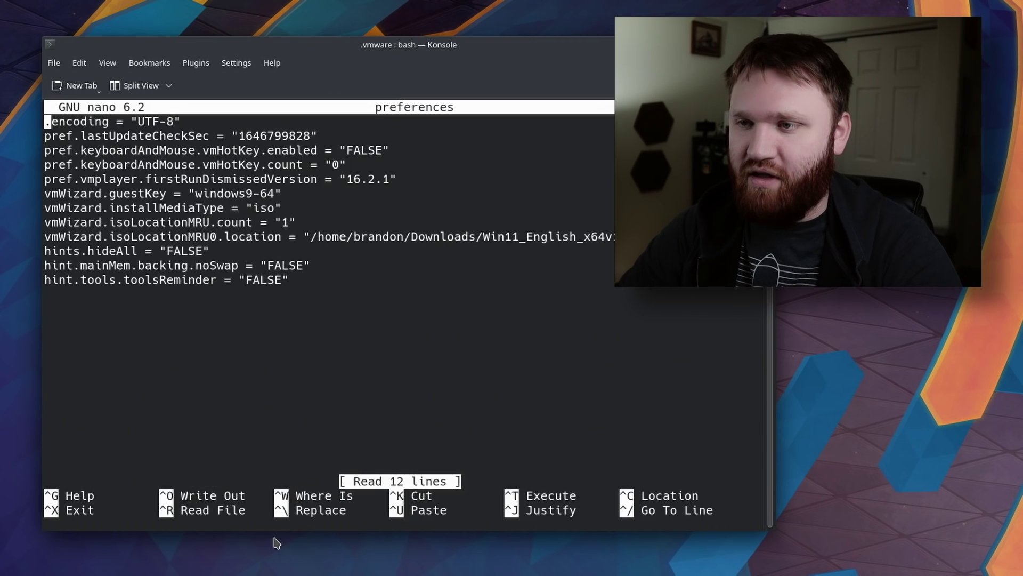
Append mks.gl.allowBlacklistedDrivers = "TRUE", save preferences, exit nano and close Konsole.
key("Down")
key("Down")
key("Down")
key("Down")
key("Down")
key("Down")
key("Down")
key("Down")
key("Down")
key("Down")
key("Down")
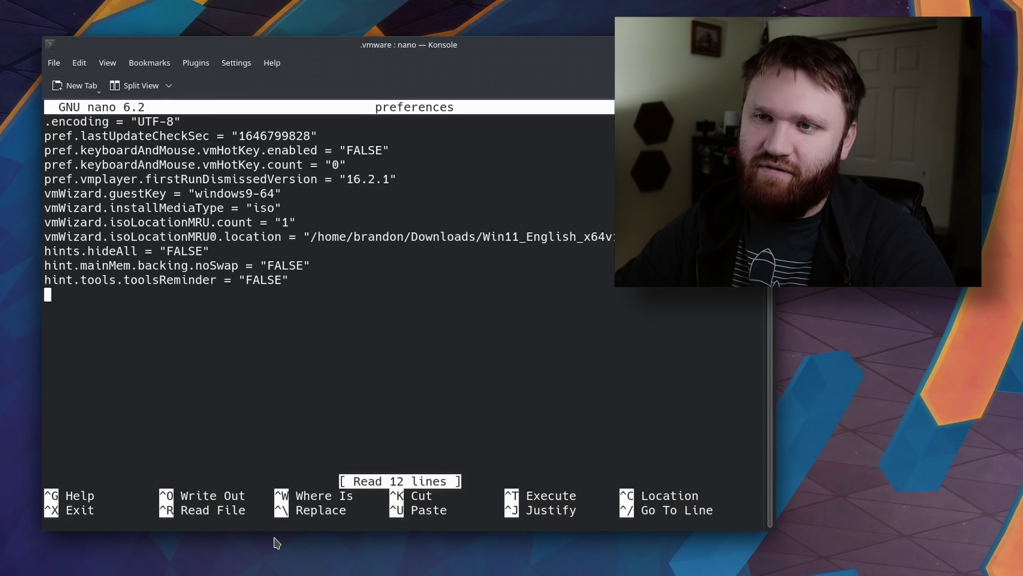
key("ctrl+shift+v")
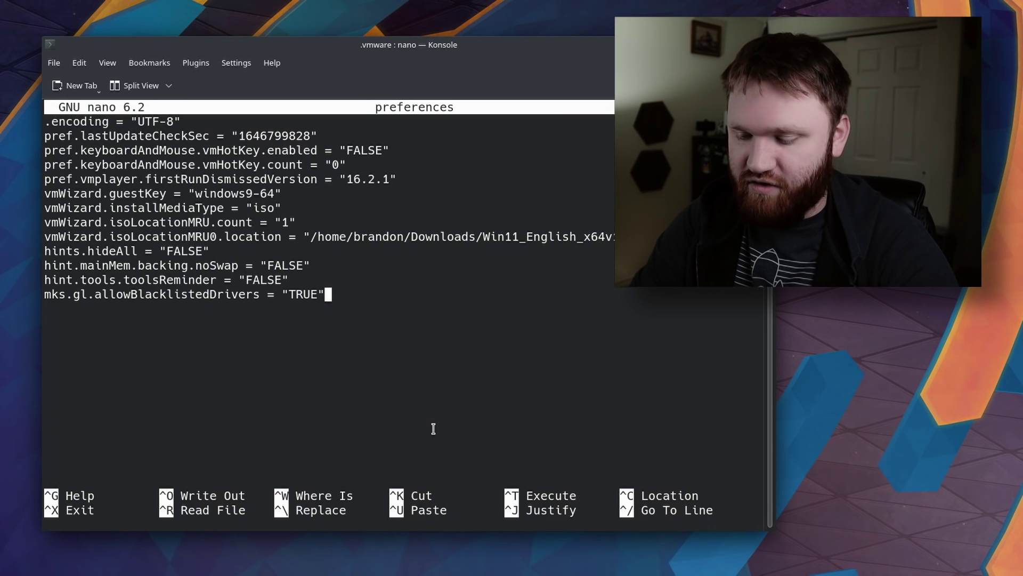
key("ctrl+o")
key("Return")
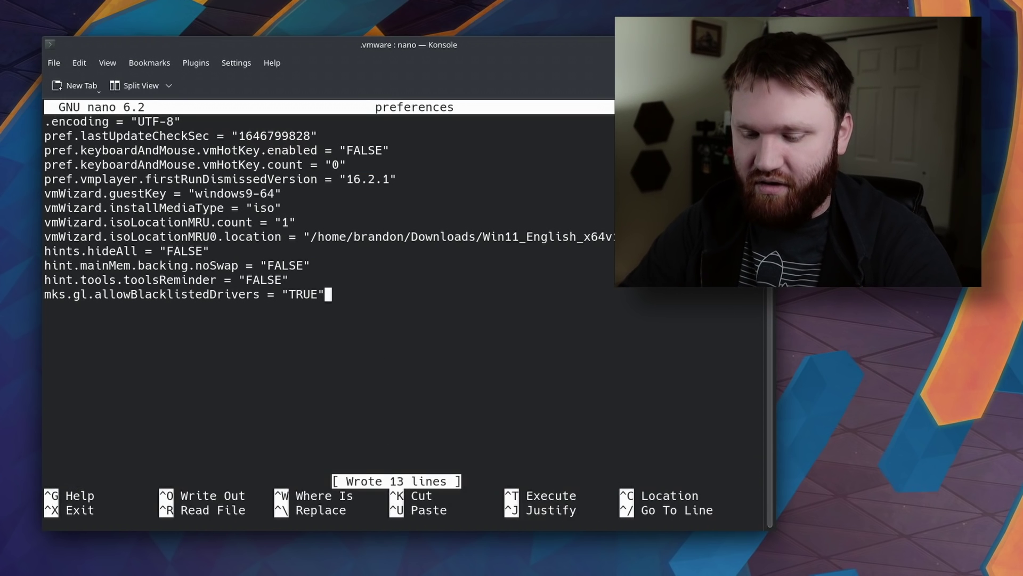
key("ctrl+x")
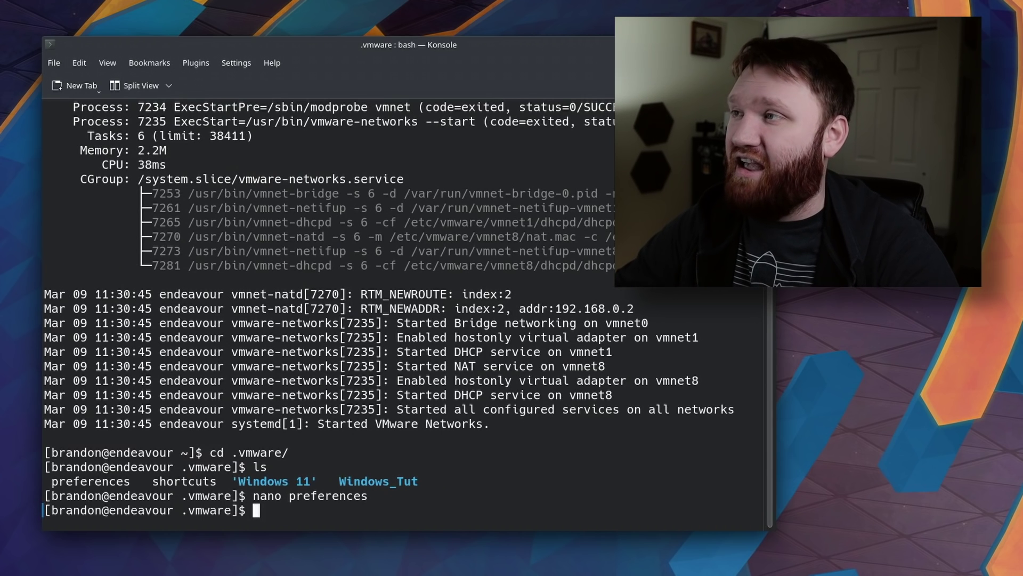
key("ctrl+d")
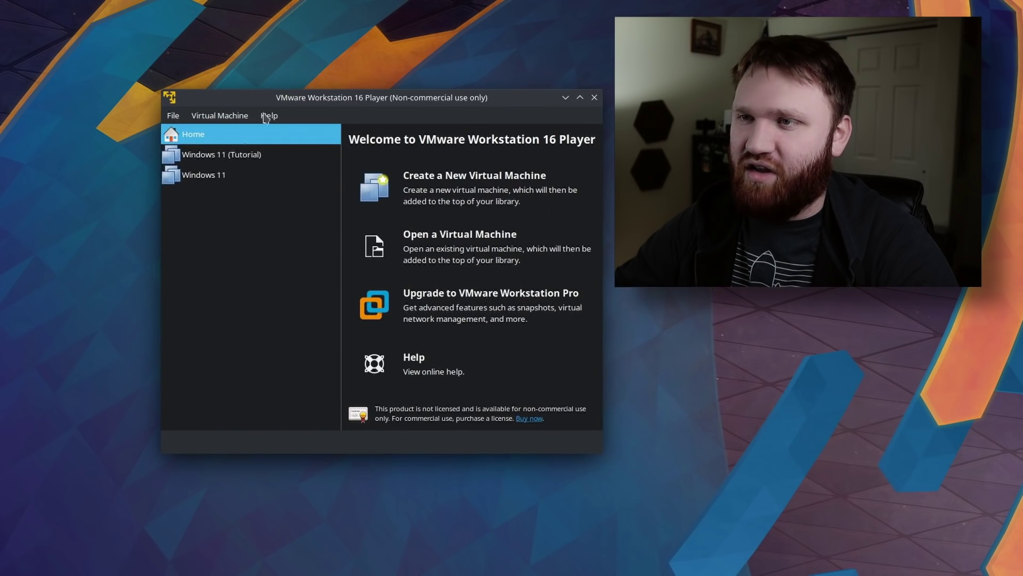
Power on Windows 11 (Tutorial) and glance at the network adapter menu while it boots.
left_click(205, 160)
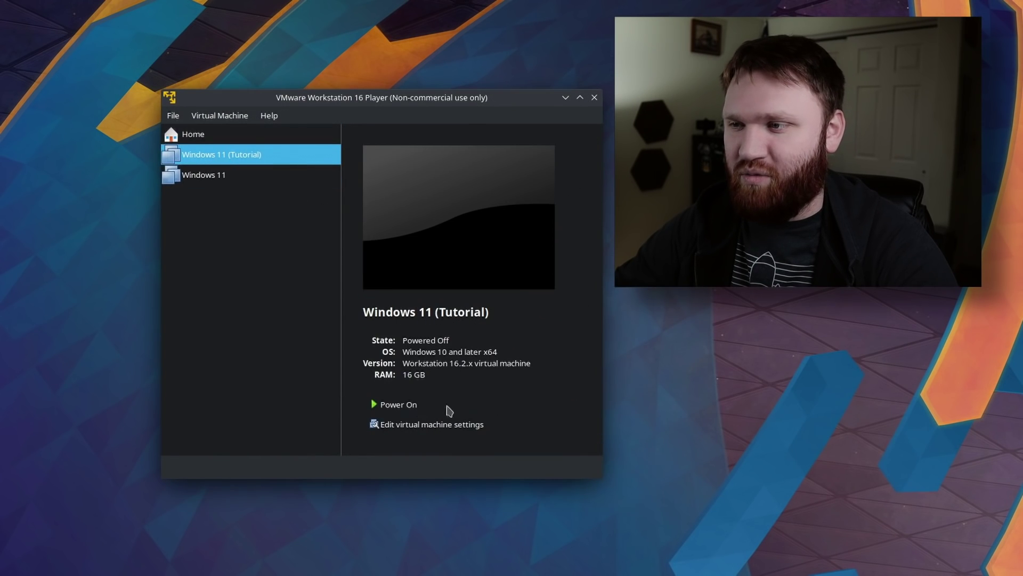
left_click(415, 409)
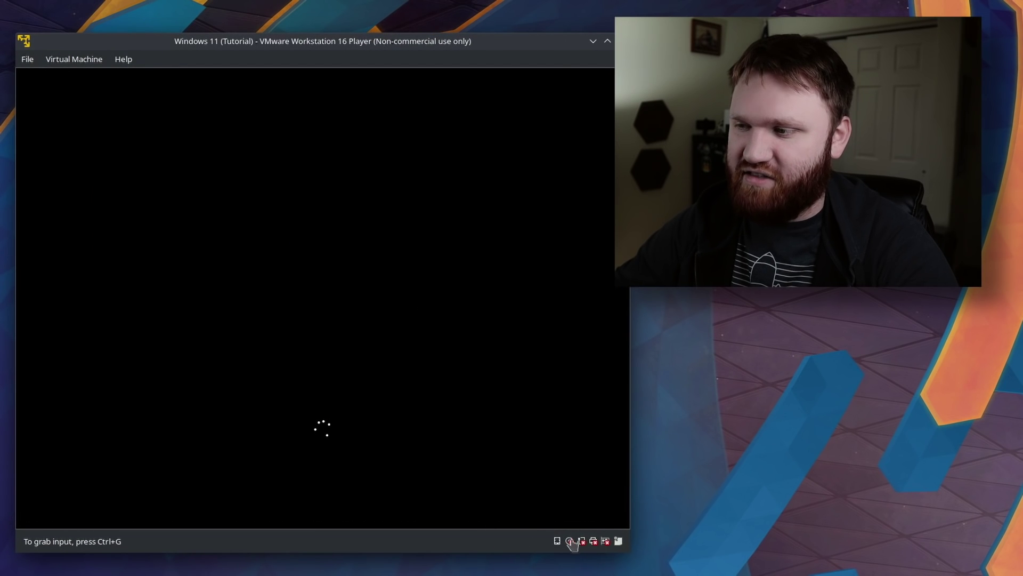
left_click(582, 541)
left_click(607, 473)
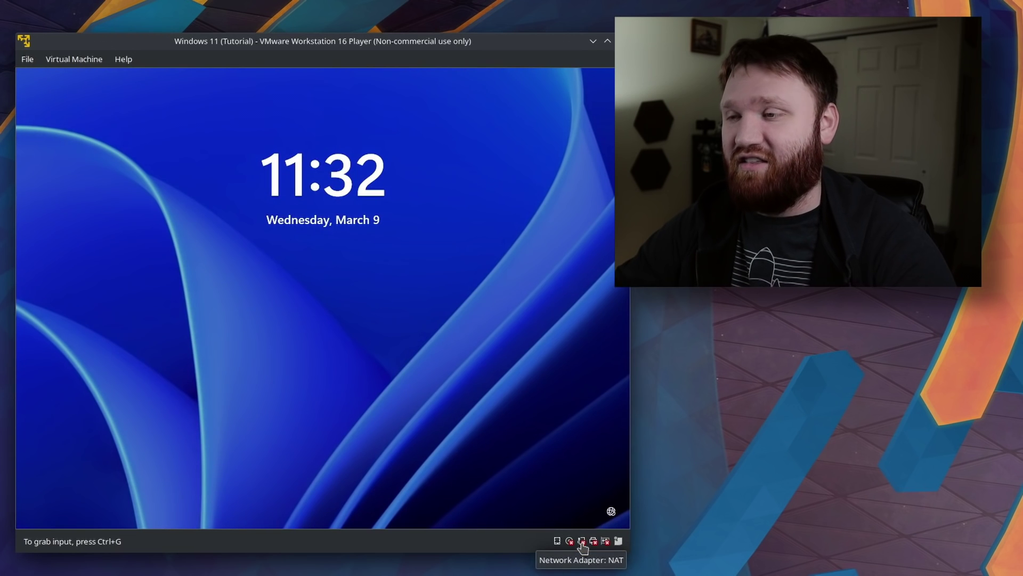
Dismiss the lock screen and sign in to the guest with the account password.
left_click(312, 297)
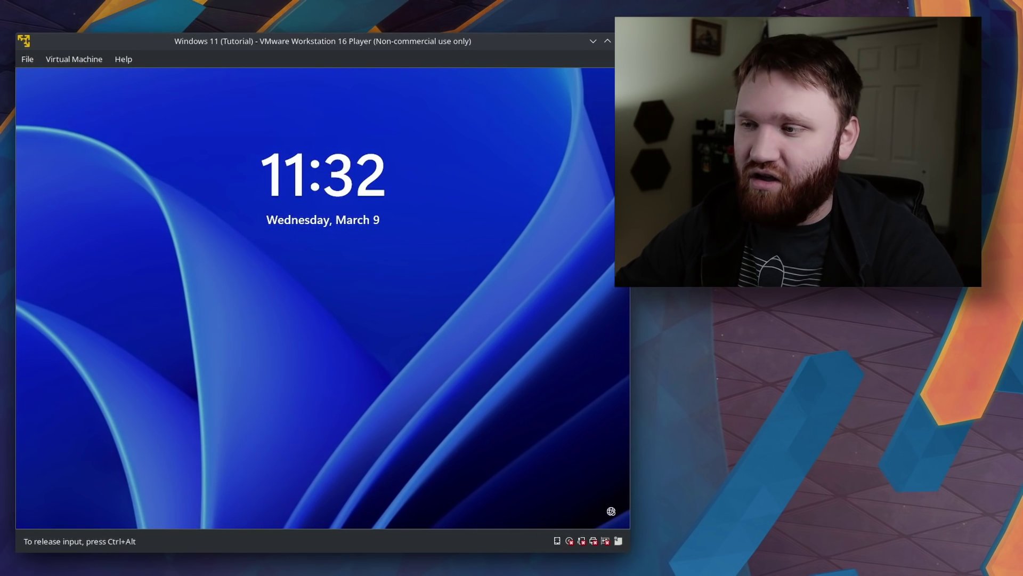
key("ctrl+alt")
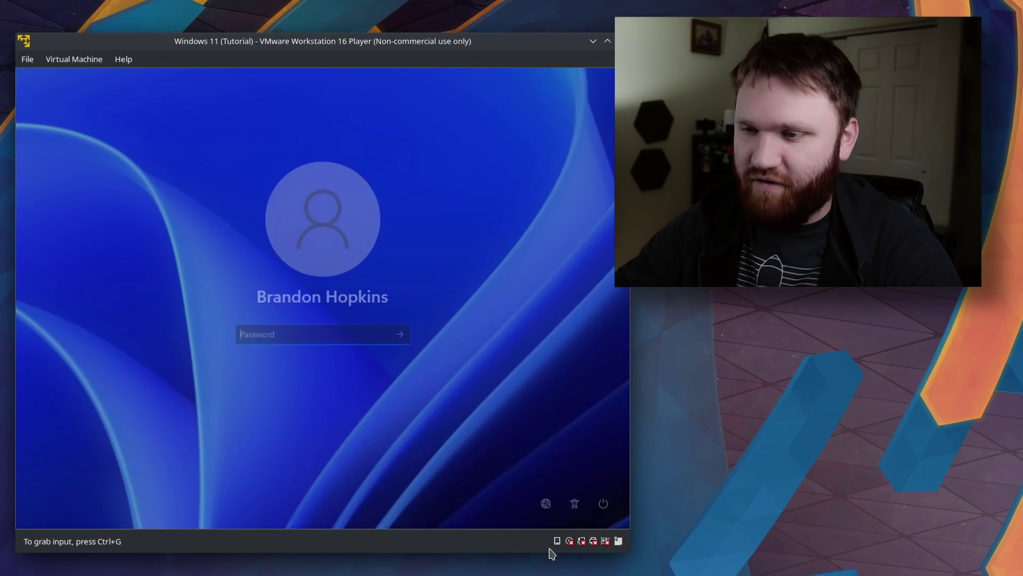
left_click(255, 338)
key("Return")
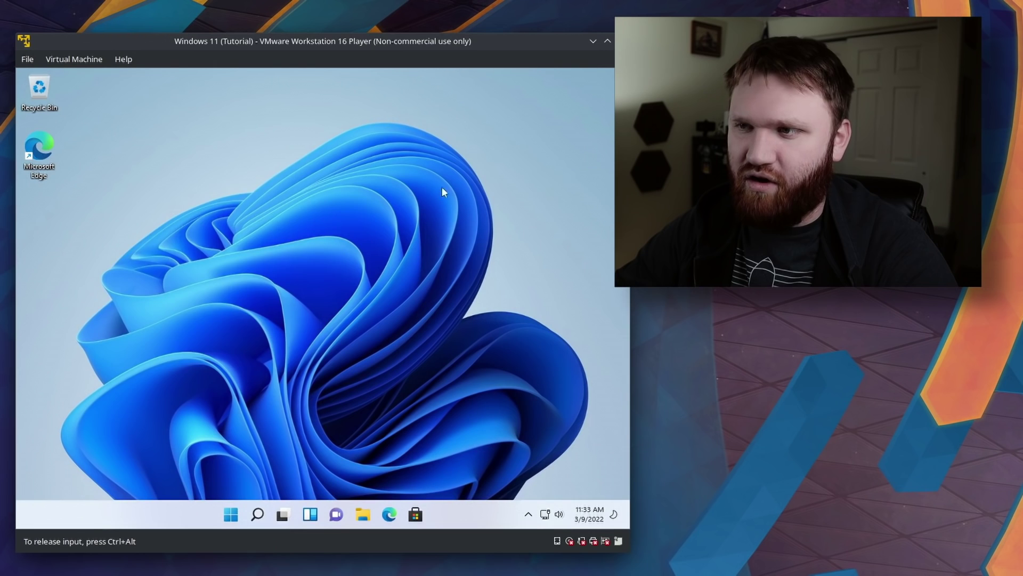
Open Task Manager in full details showing the CPU performance graph.
key("ctrl+shift+Escape")
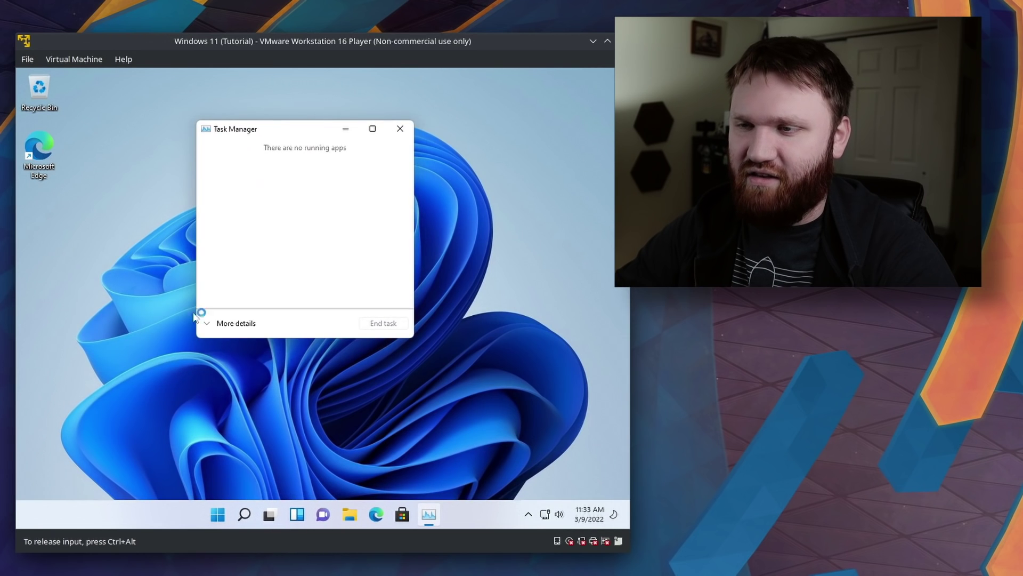
left_click(227, 325)
left_click(265, 159)
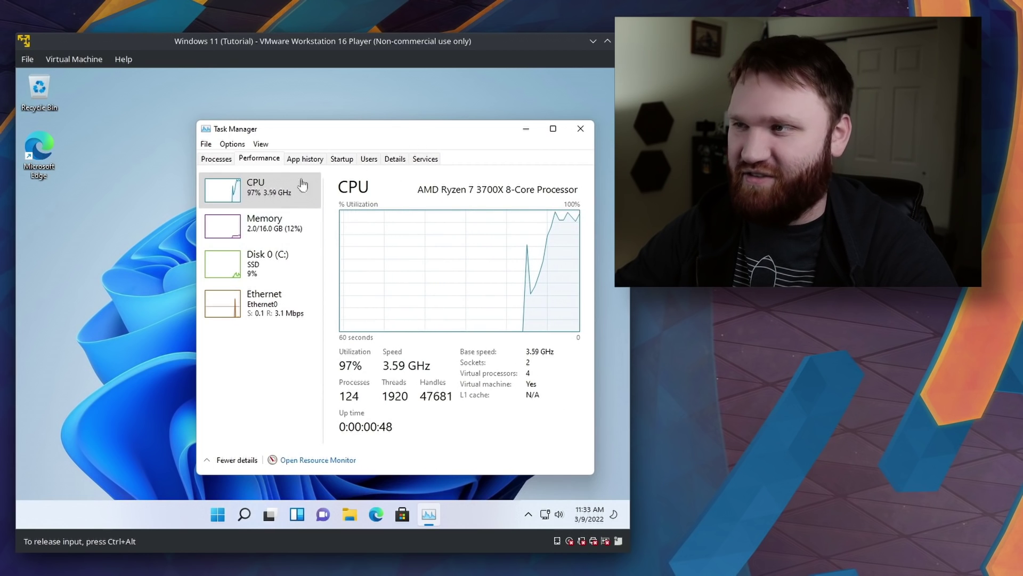
left_click_drag(416, 139, 343, 125)
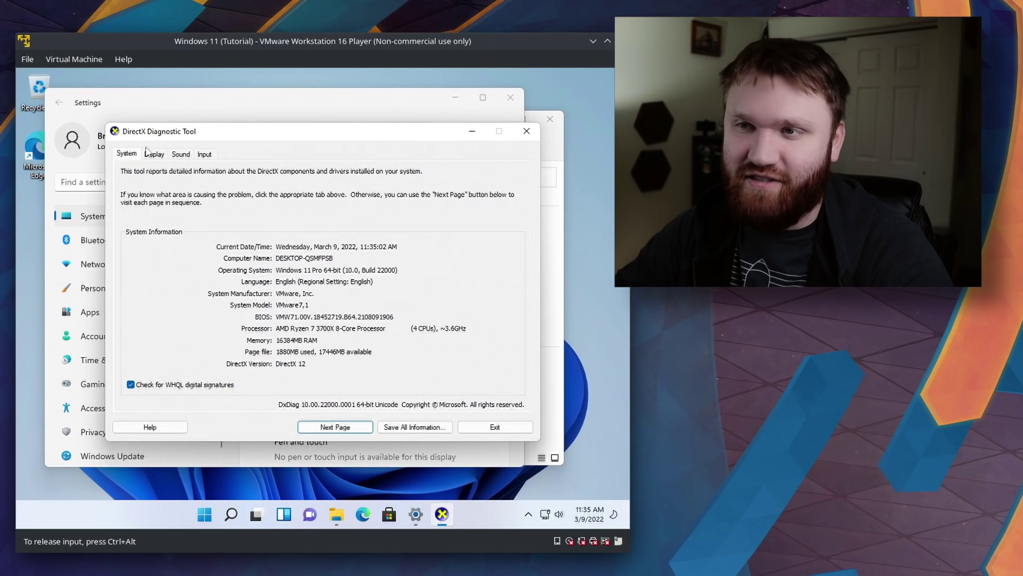
Check dxdiag's Display tab for Direct3D Acceleration: Enabled, then exit dxdiag and Settings.
left_click(153, 155)
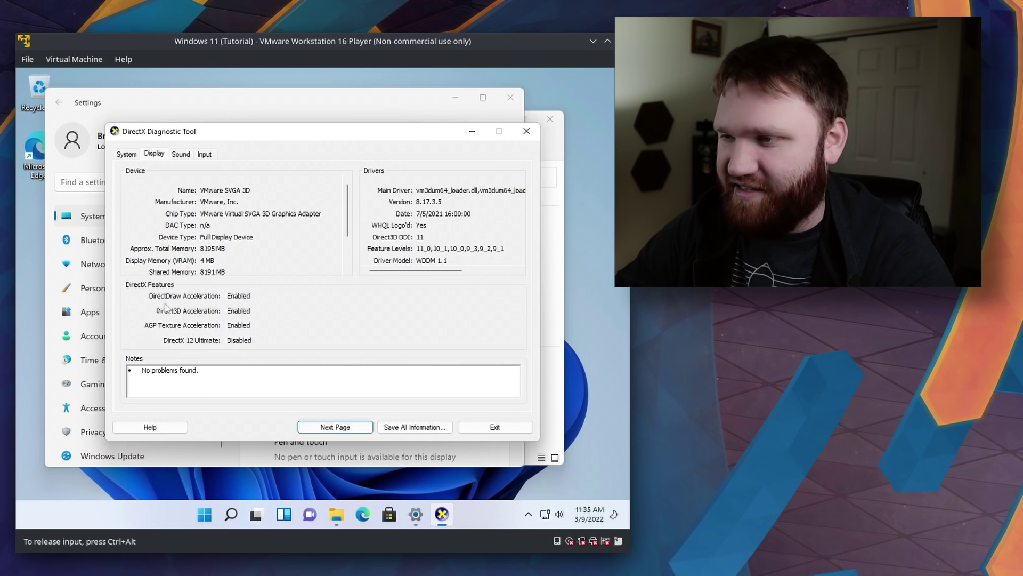
left_click(526, 131)
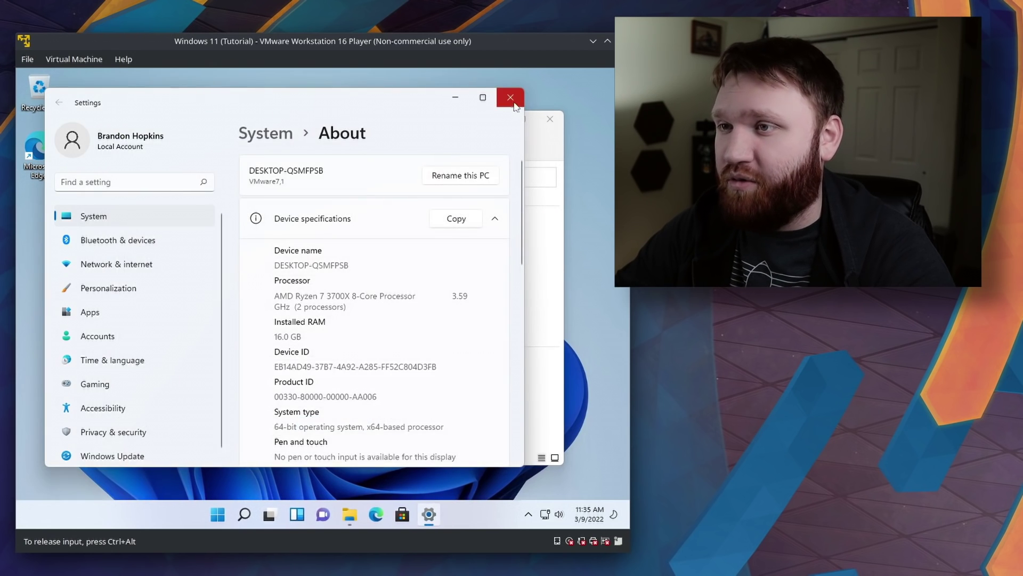
left_click(511, 97)
Close the File Explorer window and drag selection boxes across the empty desktop.
left_click_drag(461, 120, 438, 145)
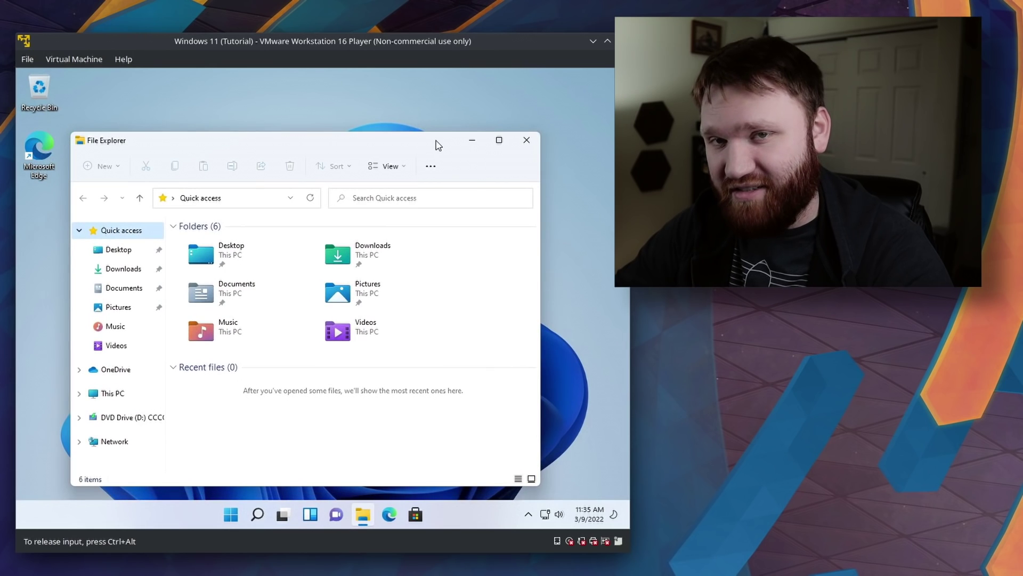
left_click(533, 141)
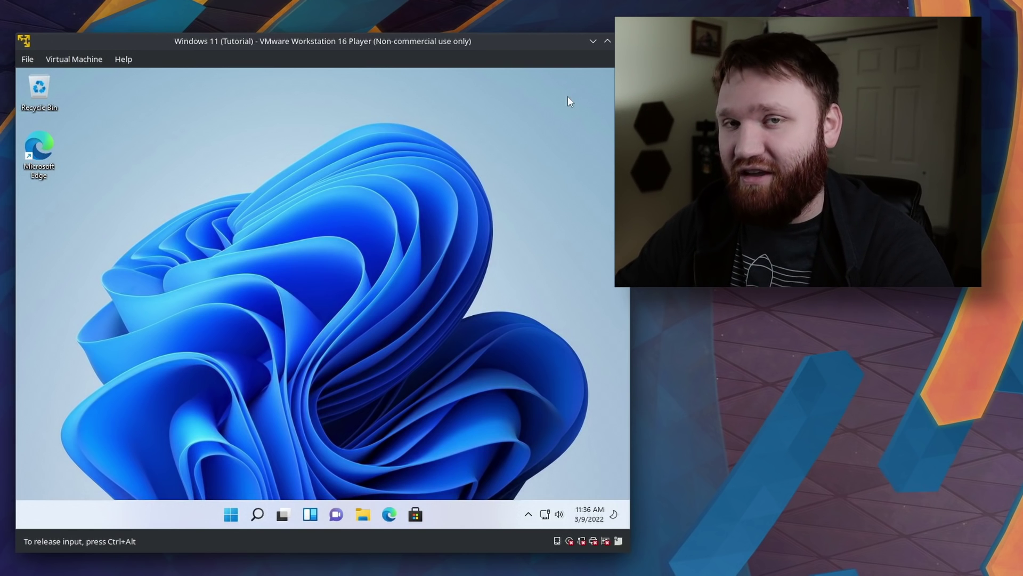
left_click_drag(561, 139, 79, 354)
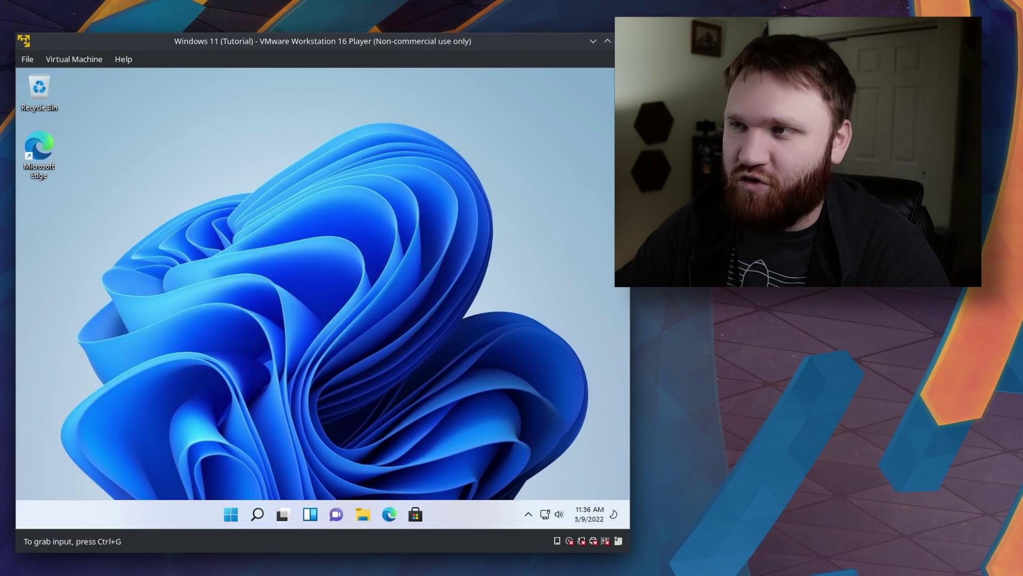
left_click_drag(552, 94, 123, 429)
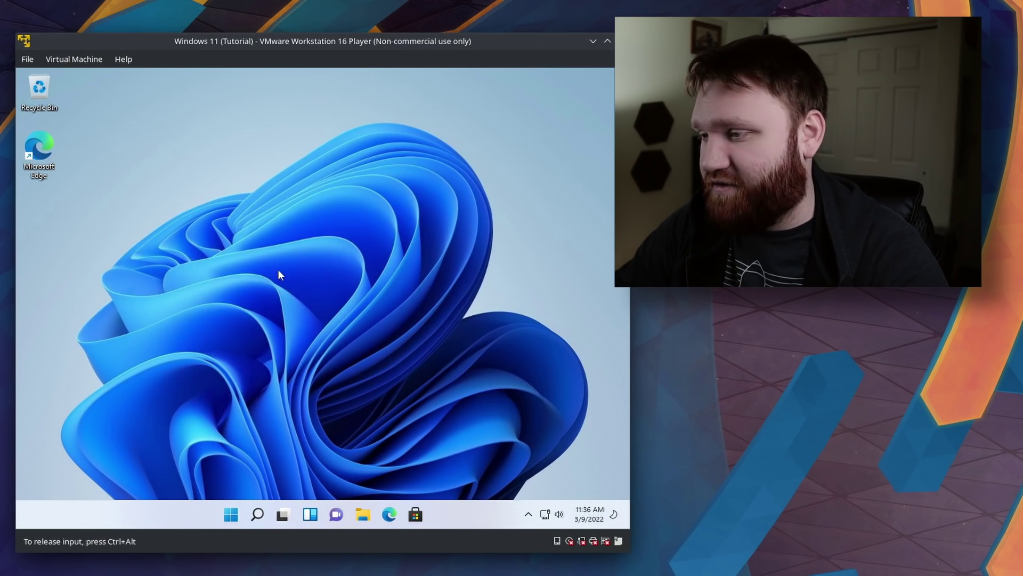